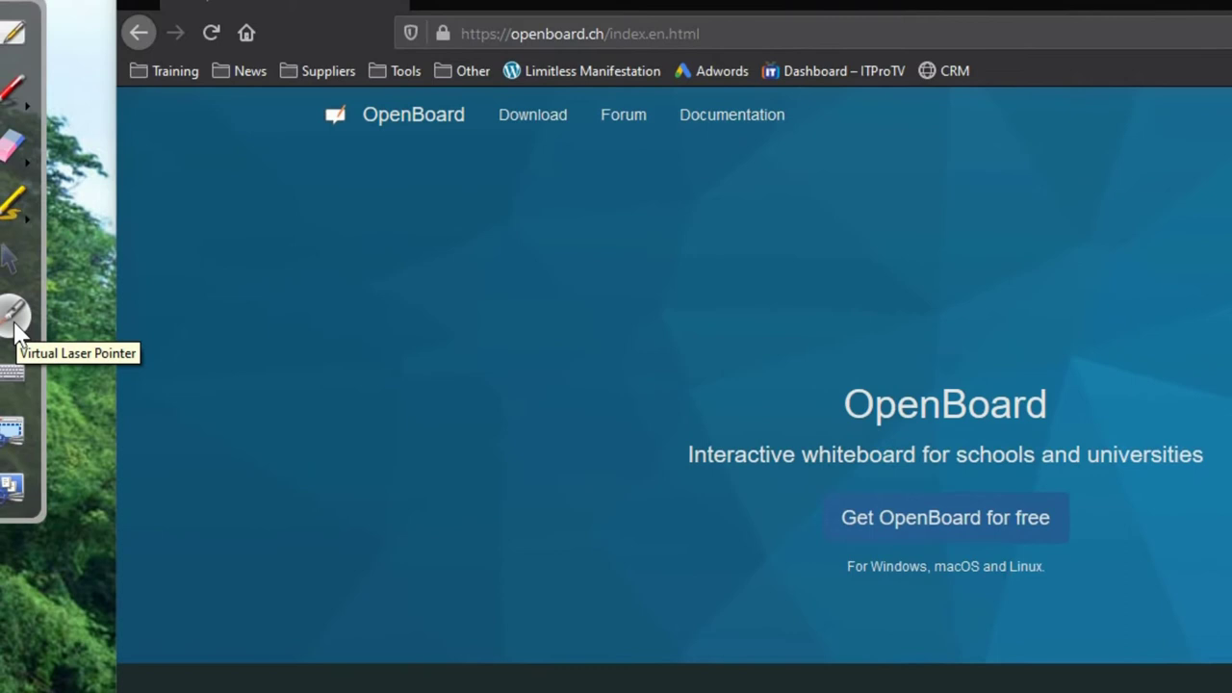
# Try the virtual laser pointer over the web page, and open the site's Download page with the selection tool
pyautogui.click(19, 332)
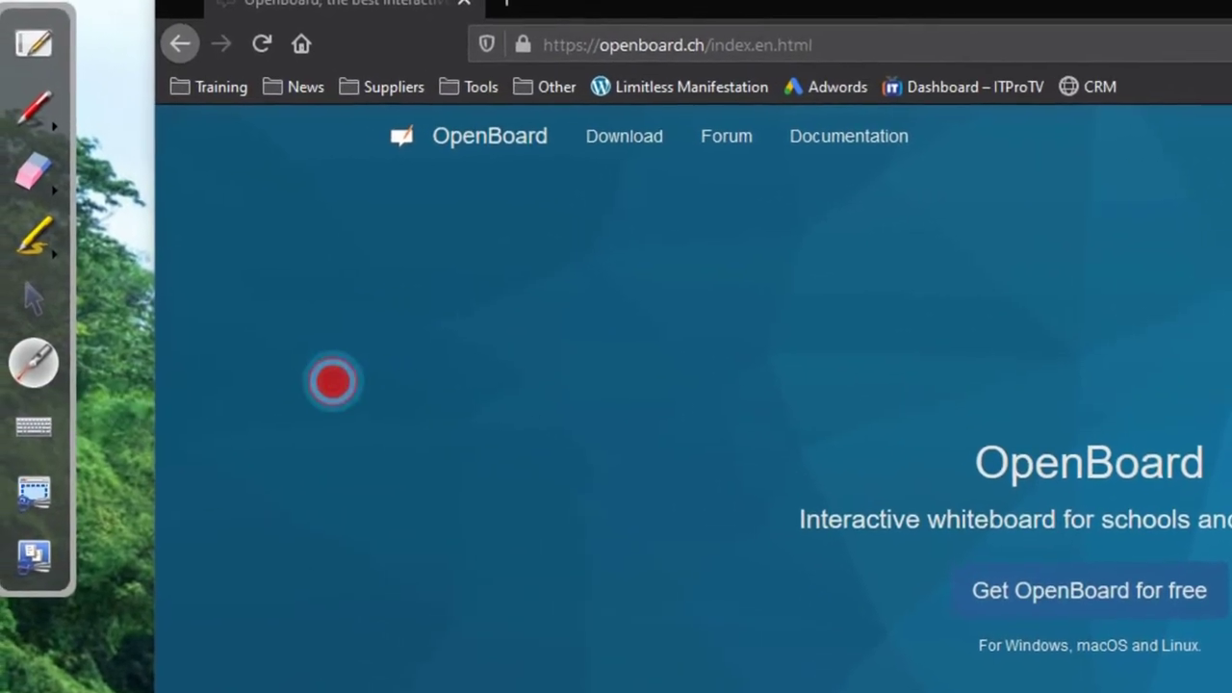
pyautogui.click(43, 309)
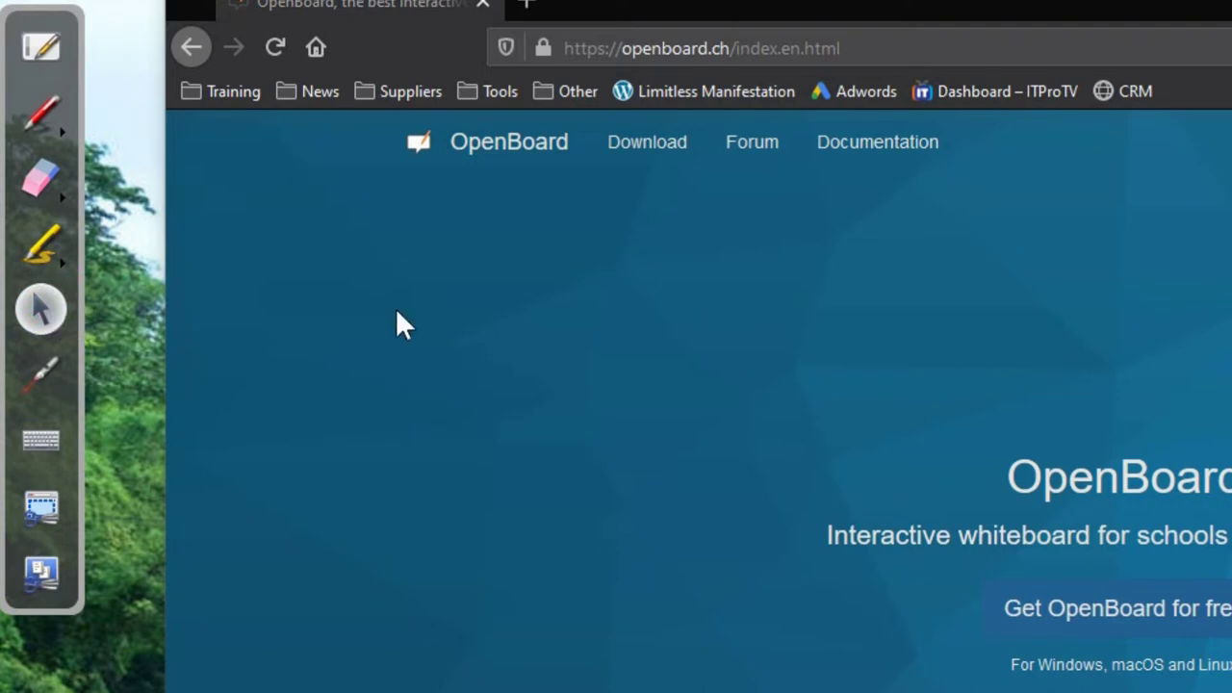
pyautogui.click(667, 154)
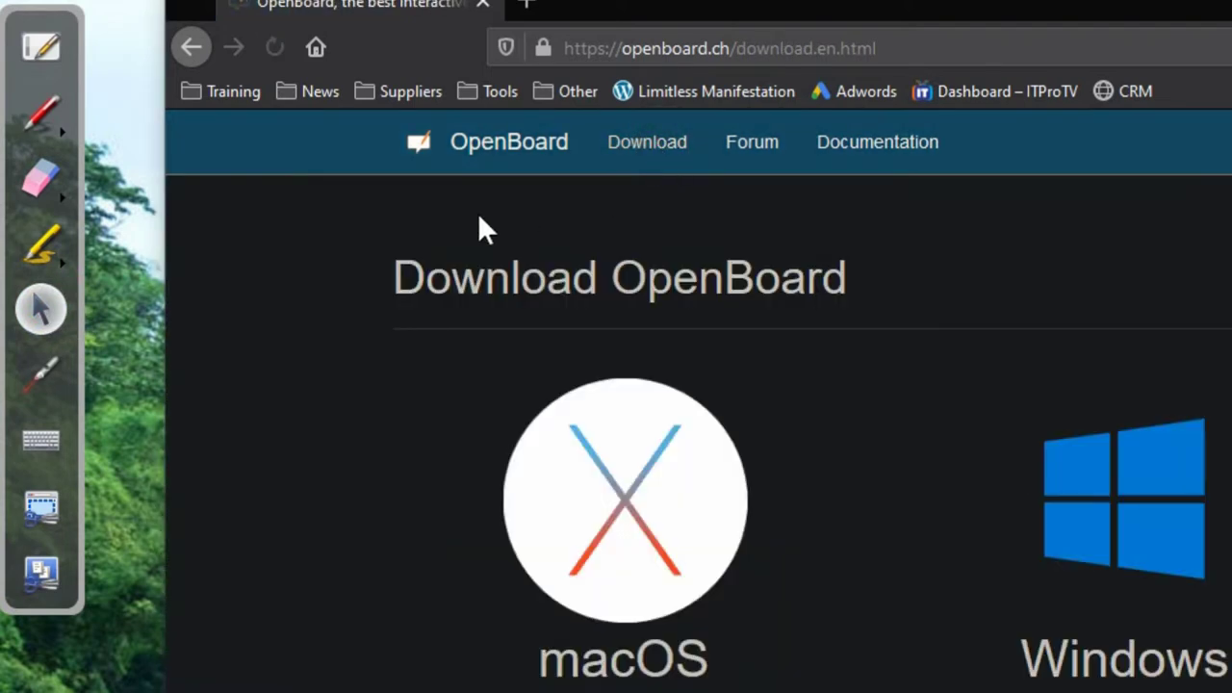
# Activate the virtual laser pointer, and switch to the whiteboard and back to the desktop view
pyautogui.click(41, 374)
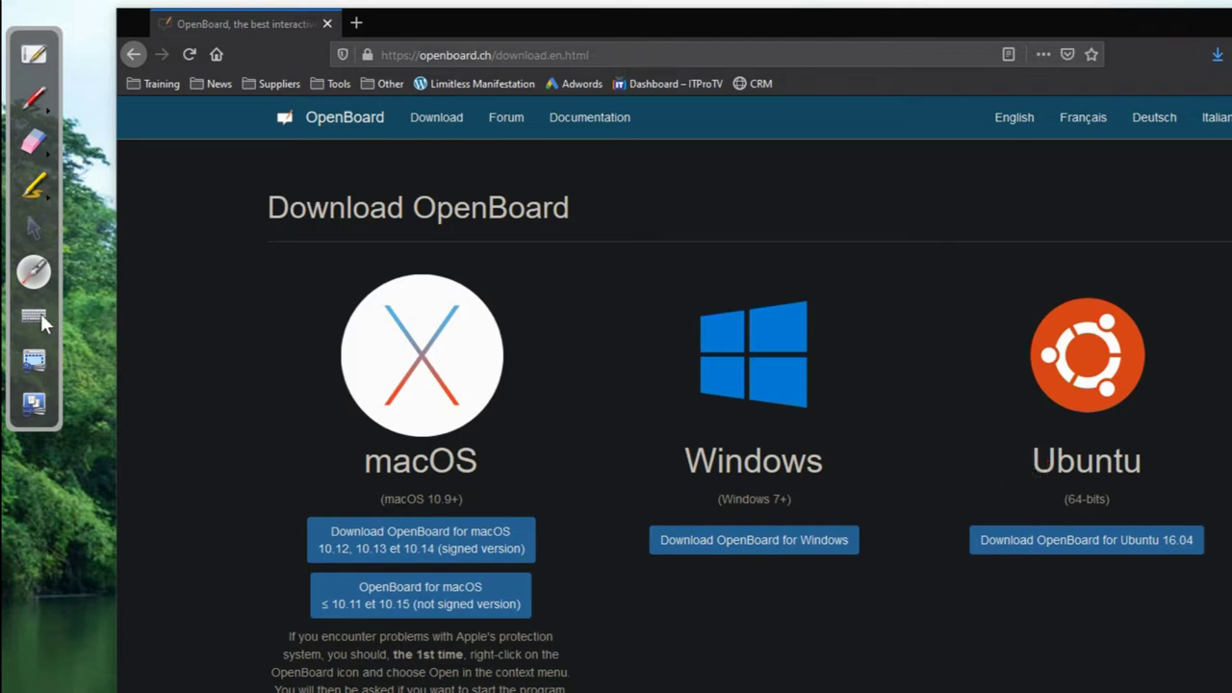
pyautogui.click(27, 69)
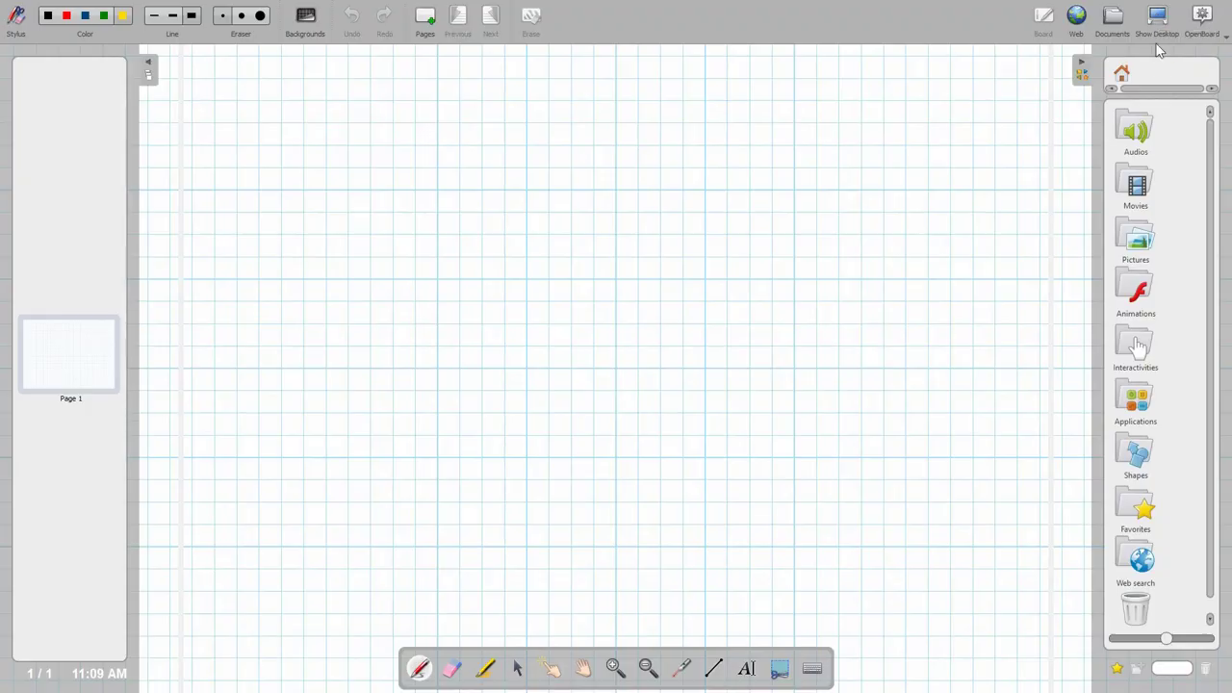
pyautogui.click(1101, 28)
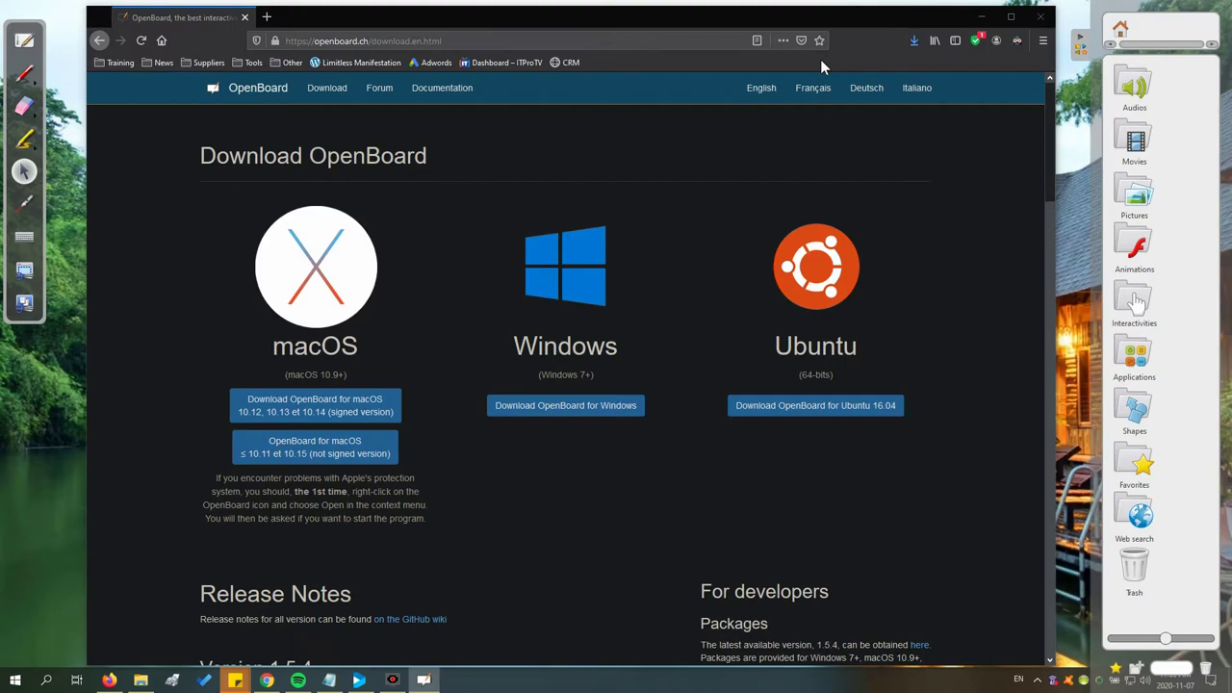
# Draw a yellow Z with the pen beside the macOS logo and erase small gaps in its diagonal
pyautogui.click(24, 73)
pyautogui.moveTo(150, 171)
pyautogui.mouseDown()
pyautogui.moveTo(168, 283)
pyautogui.moveTo(236, 301)
pyautogui.mouseUp()
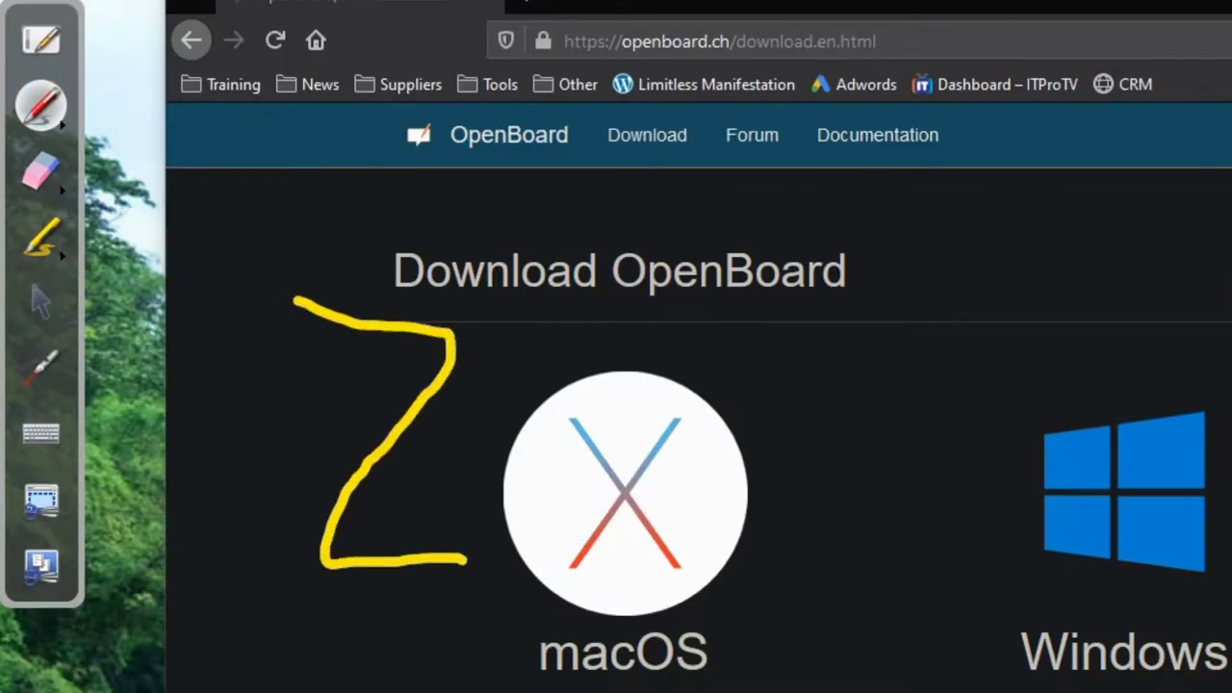
pyautogui.click(42, 173)
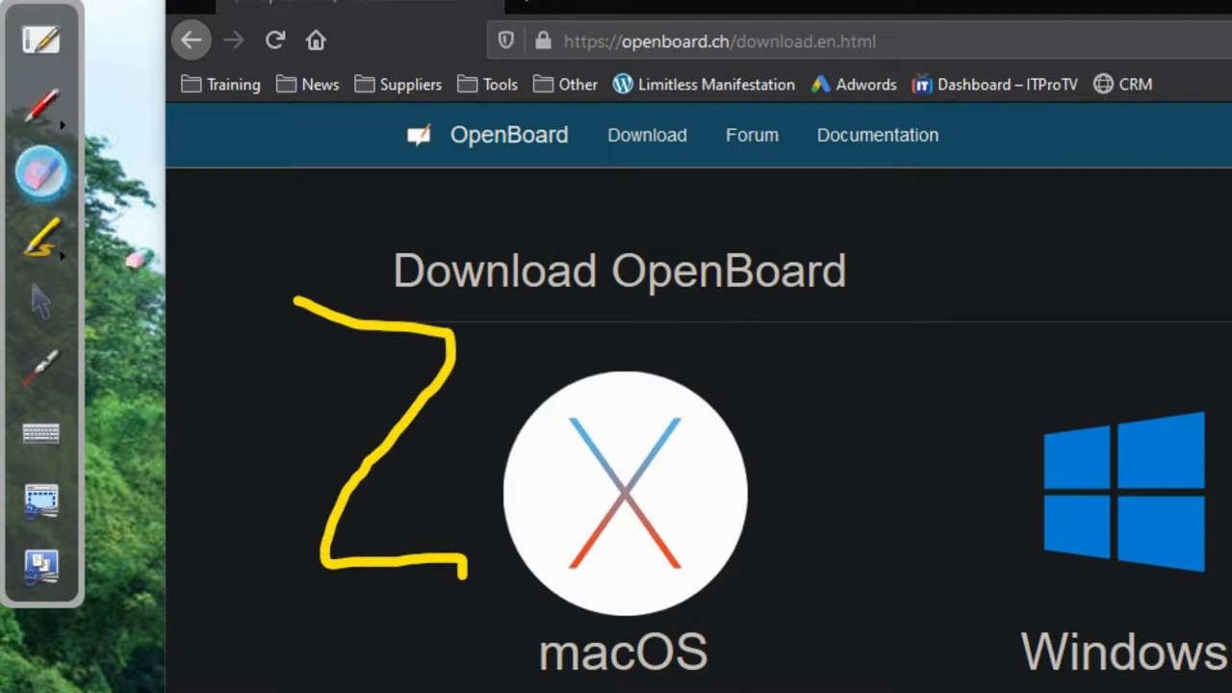
pyautogui.moveTo(275, 407)
pyautogui.mouseDown()
pyautogui.moveTo(303, 427)
pyautogui.moveTo(501, 433)
pyautogui.mouseUp()
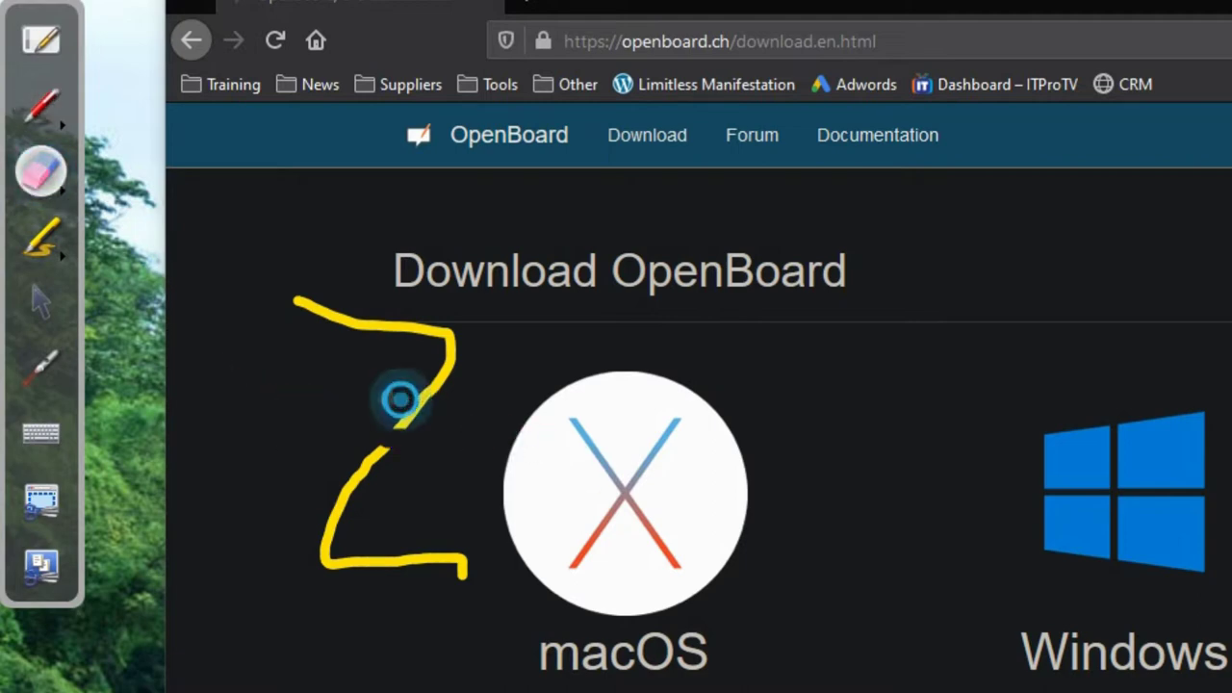
pyautogui.moveTo(399, 401); pyautogui.dragTo(443, 370)
# Highlight over the macOS logo with a blue stroke and a second stroke in yellow-green
pyautogui.click(34, 248)
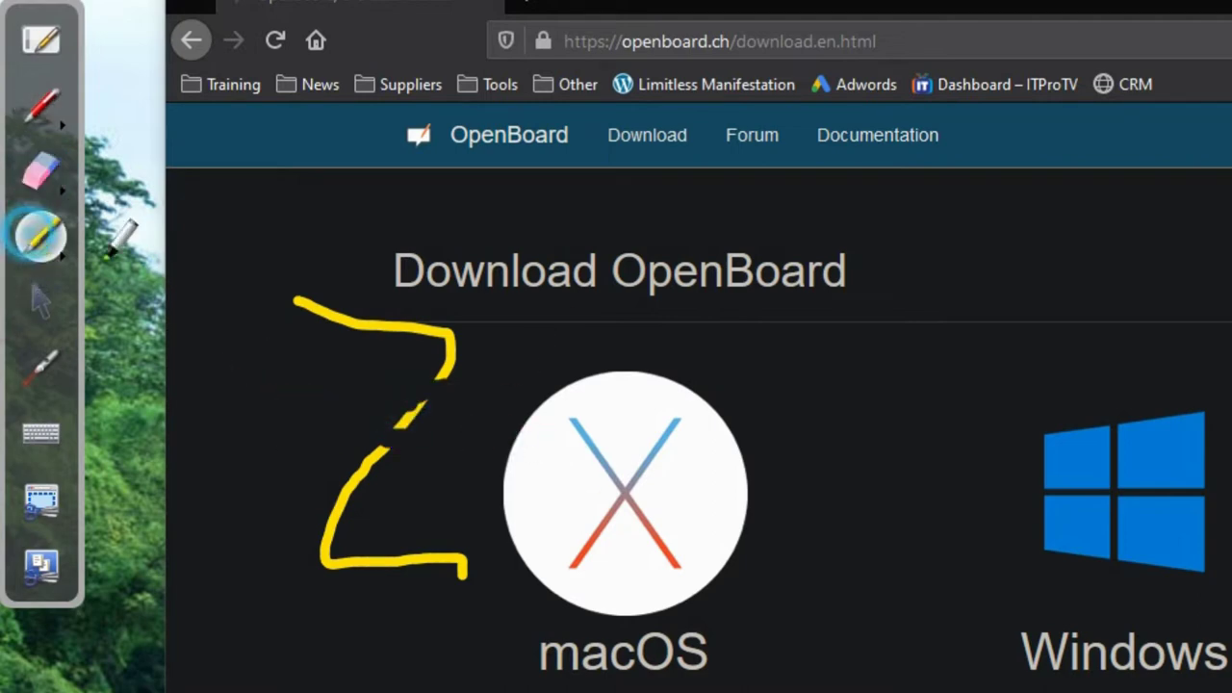
pyautogui.moveTo(569, 366)
pyautogui.mouseDown()
pyautogui.moveTo(674, 554)
pyautogui.moveTo(542, 582)
pyautogui.mouseUp()
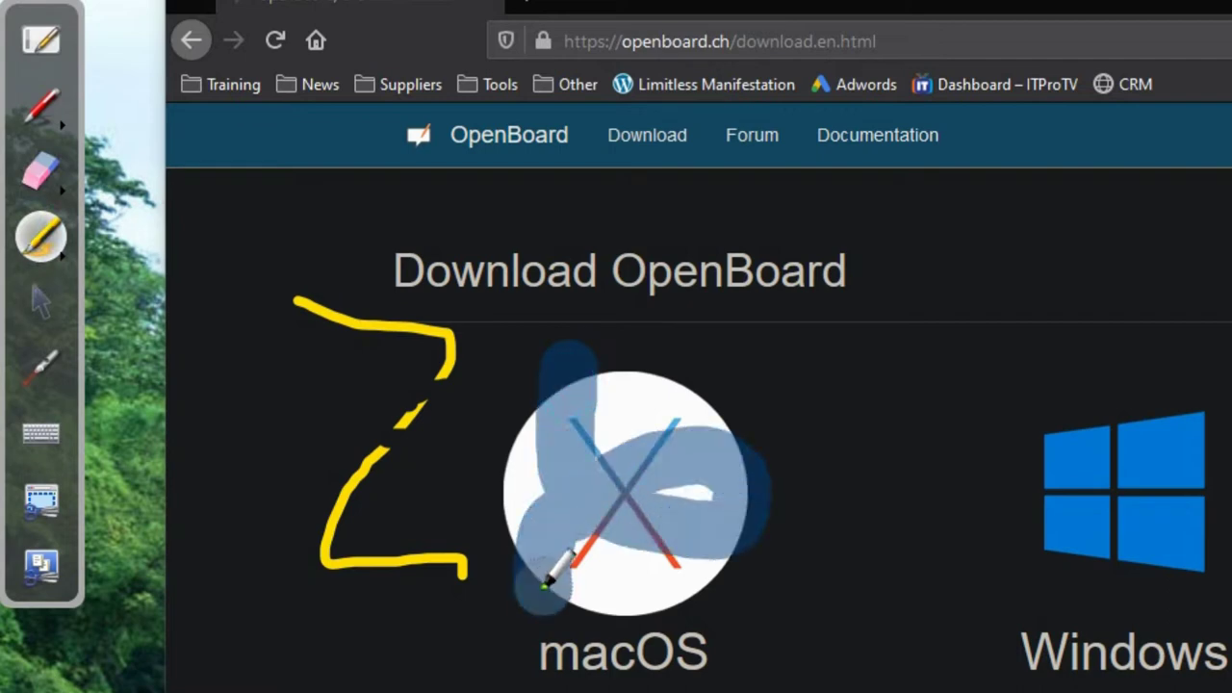
pyautogui.click(62, 254)
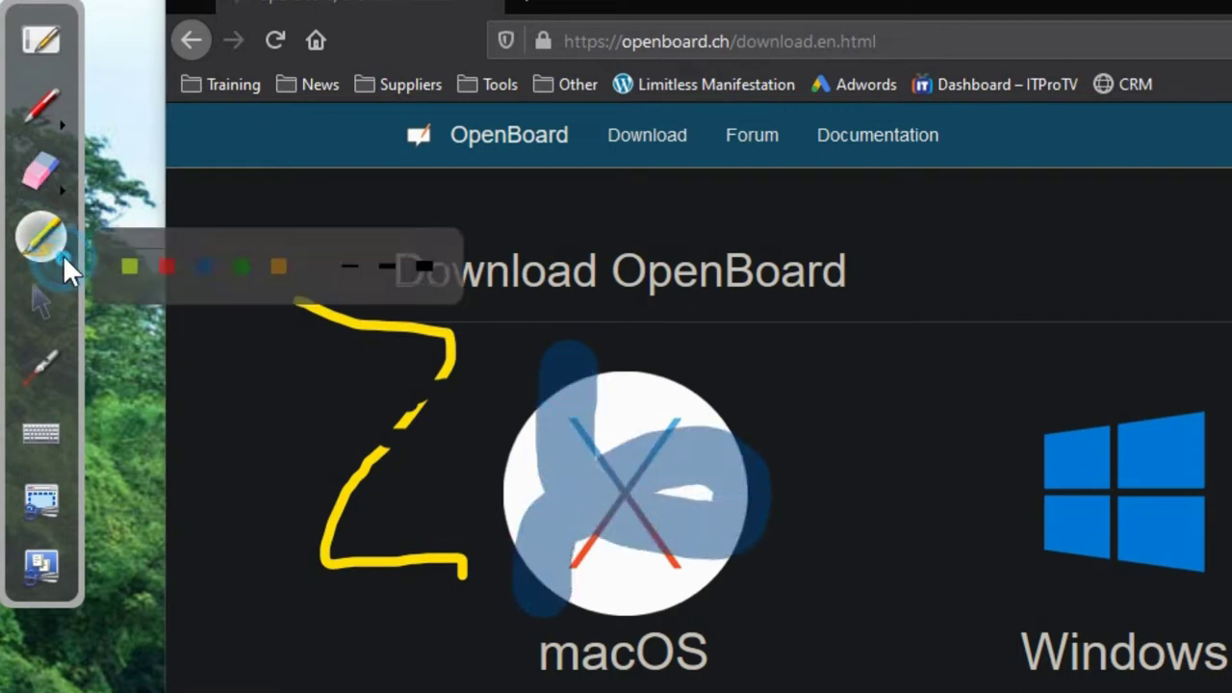
pyautogui.click(127, 268)
pyautogui.moveTo(481, 416)
pyautogui.mouseDown()
pyautogui.moveTo(729, 377)
pyautogui.moveTo(732, 354)
pyautogui.mouseUp()
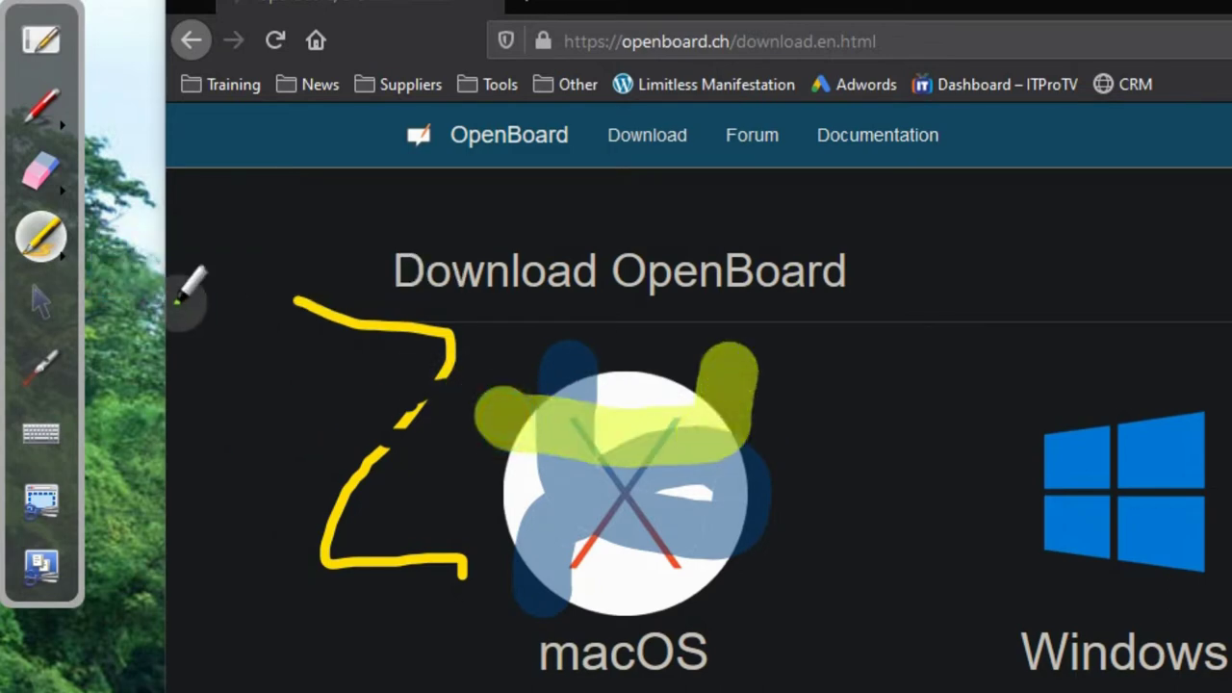
# Use the selection tool to browse the download page and release notes beneath the annotations, examining how the two layers behave
pyautogui.click(40, 302)
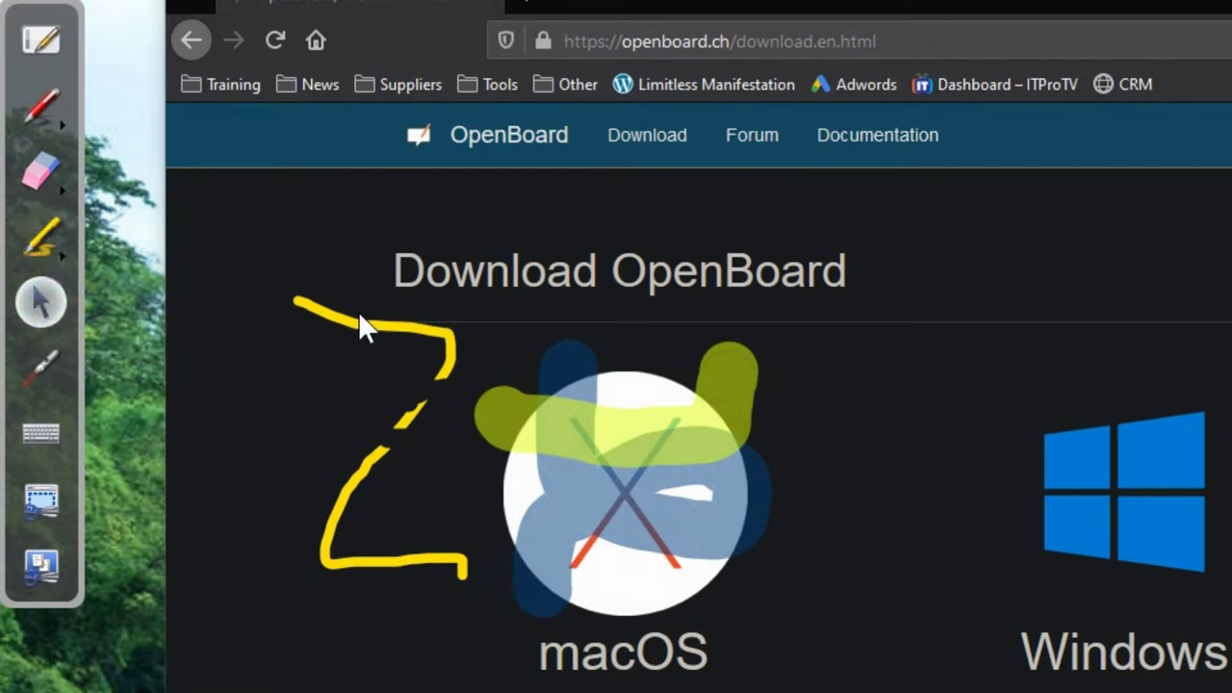
pyautogui.scroll(-2, 444, 269)
pyautogui.scroll(2, 444, 269)
pyautogui.scroll(-4, 434, 383)
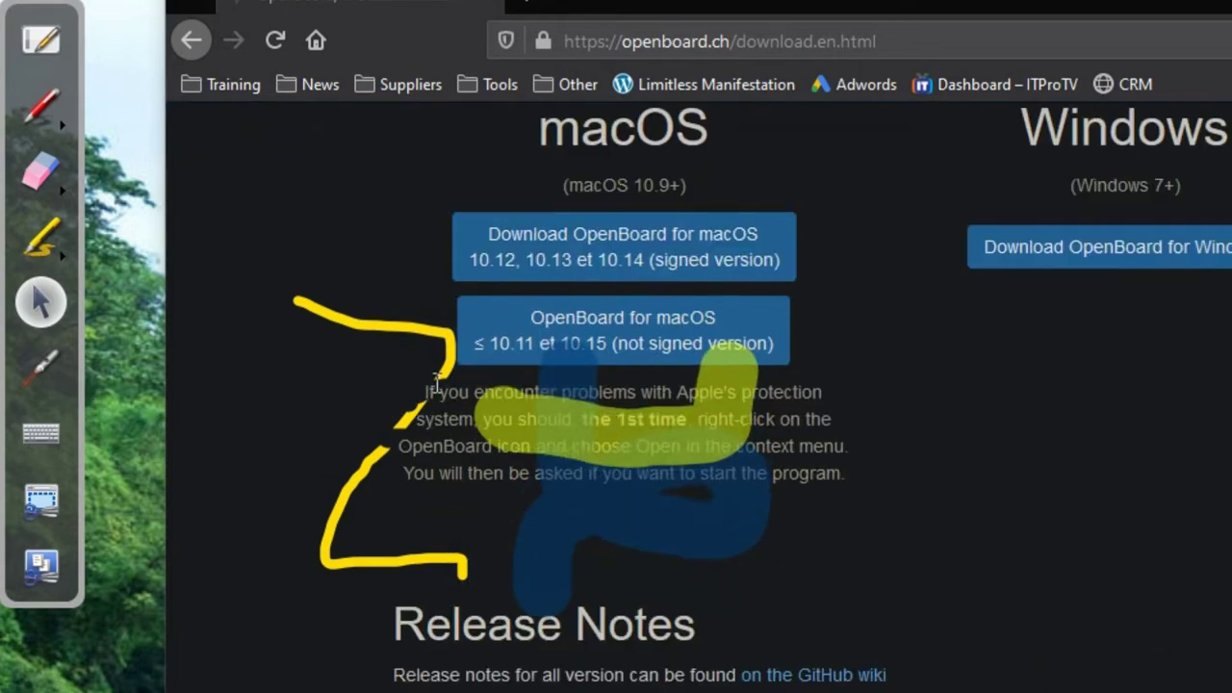
pyautogui.scroll(-2, 436, 396)
pyautogui.scroll(-3, 470, 475)
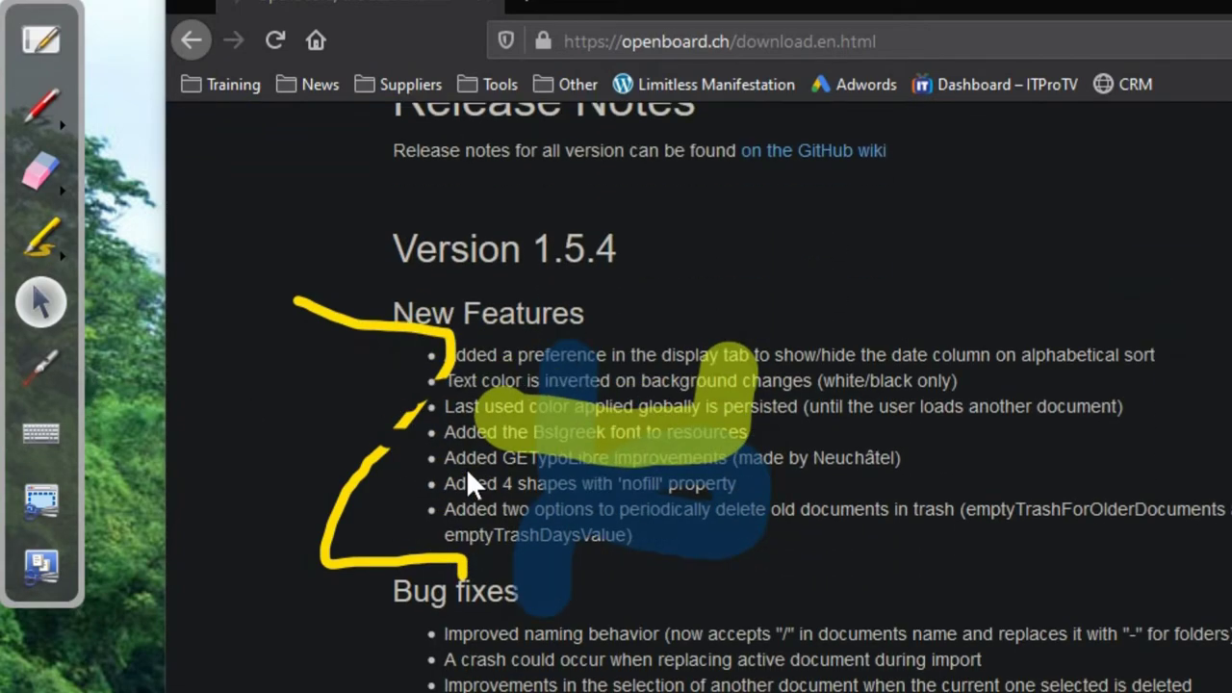
pyautogui.scroll(8, 470, 475)
pyautogui.scroll(-4, 469, 474)
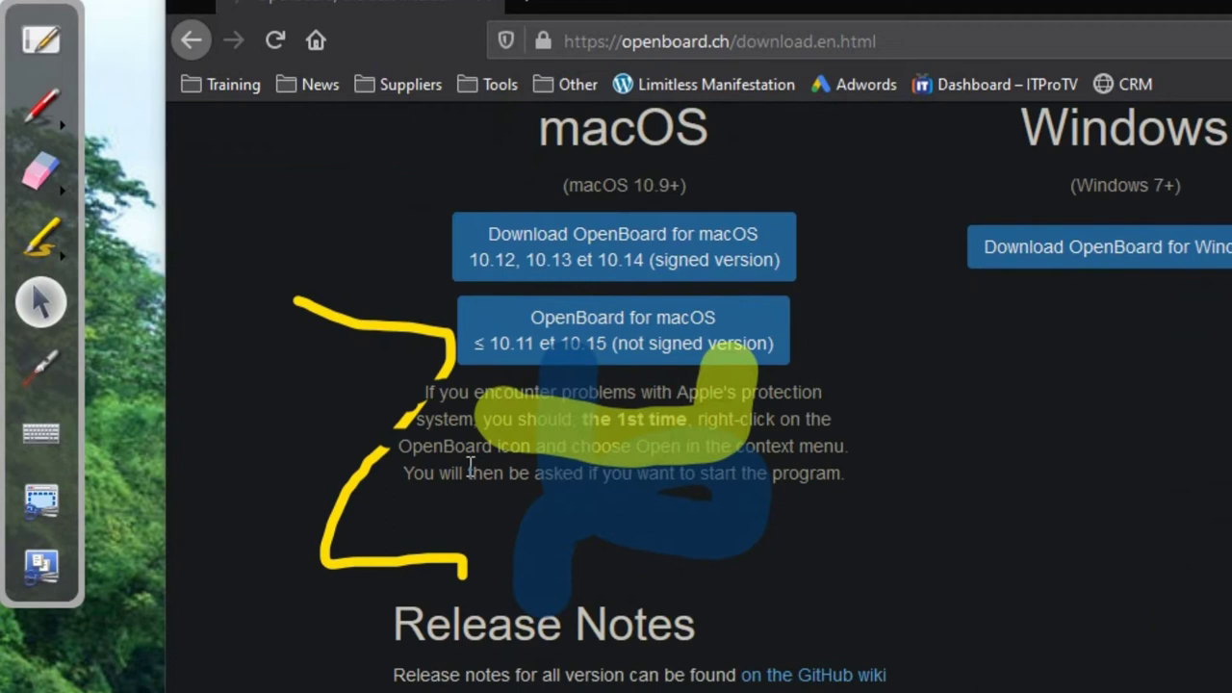
pyautogui.scroll(2, 472, 472)
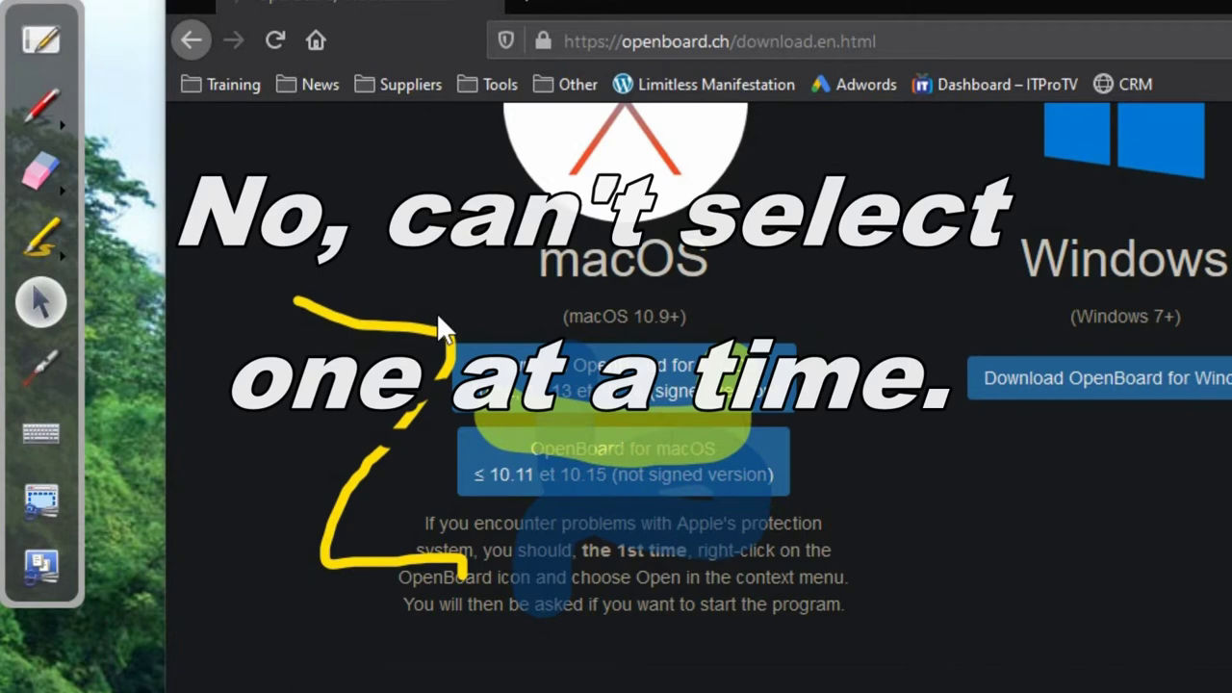
# Select all the annotations drawn over the desktop and delete them
pyautogui.hotkey('ctrl', 'a')
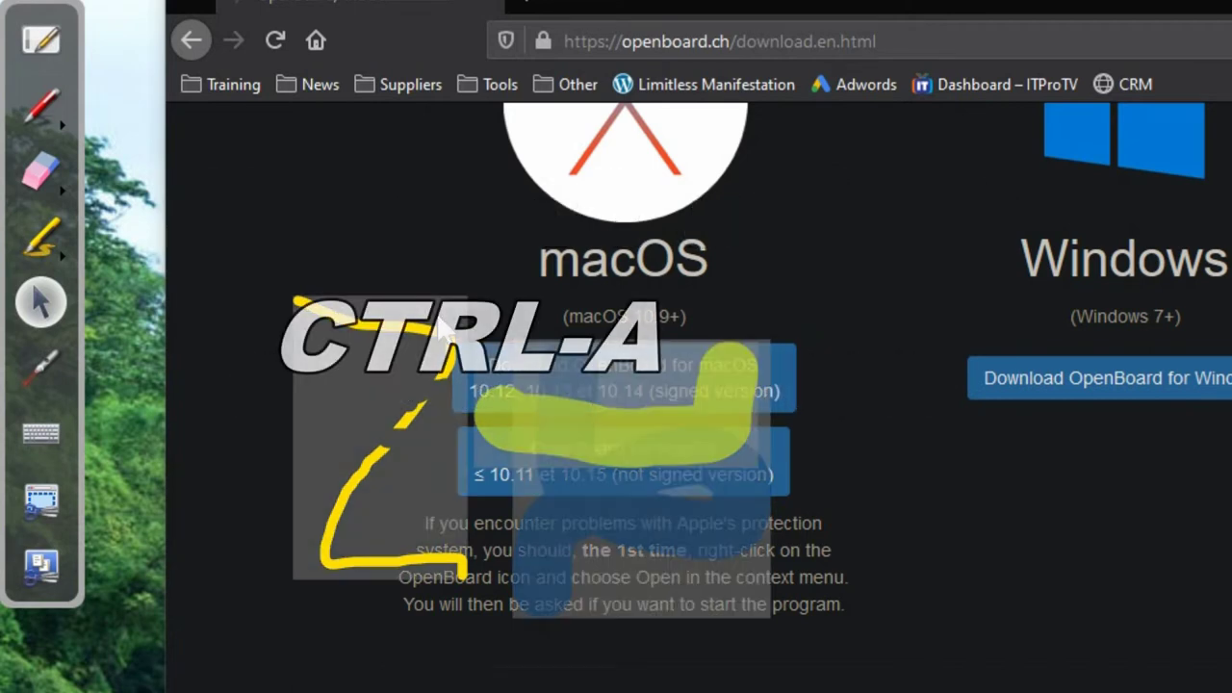
pyautogui.press('Delete')
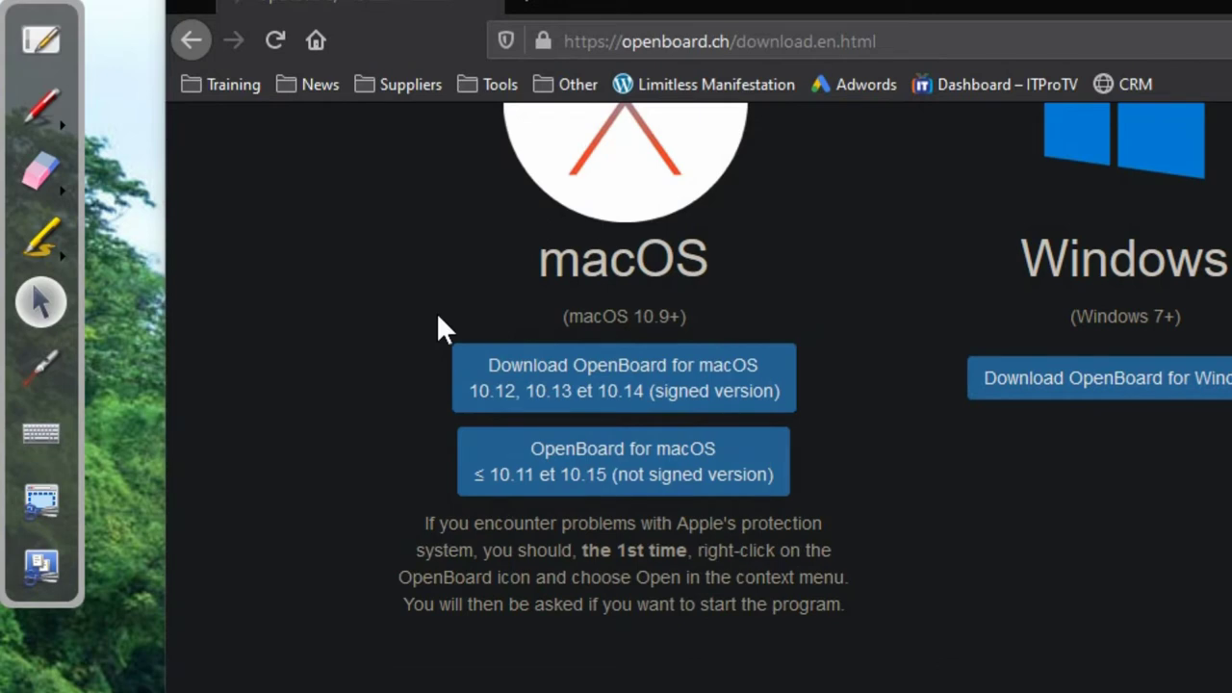
# Capture the macOS download section as a custom screen region and add it to a new page
pyautogui.scroll(4, 439, 333)
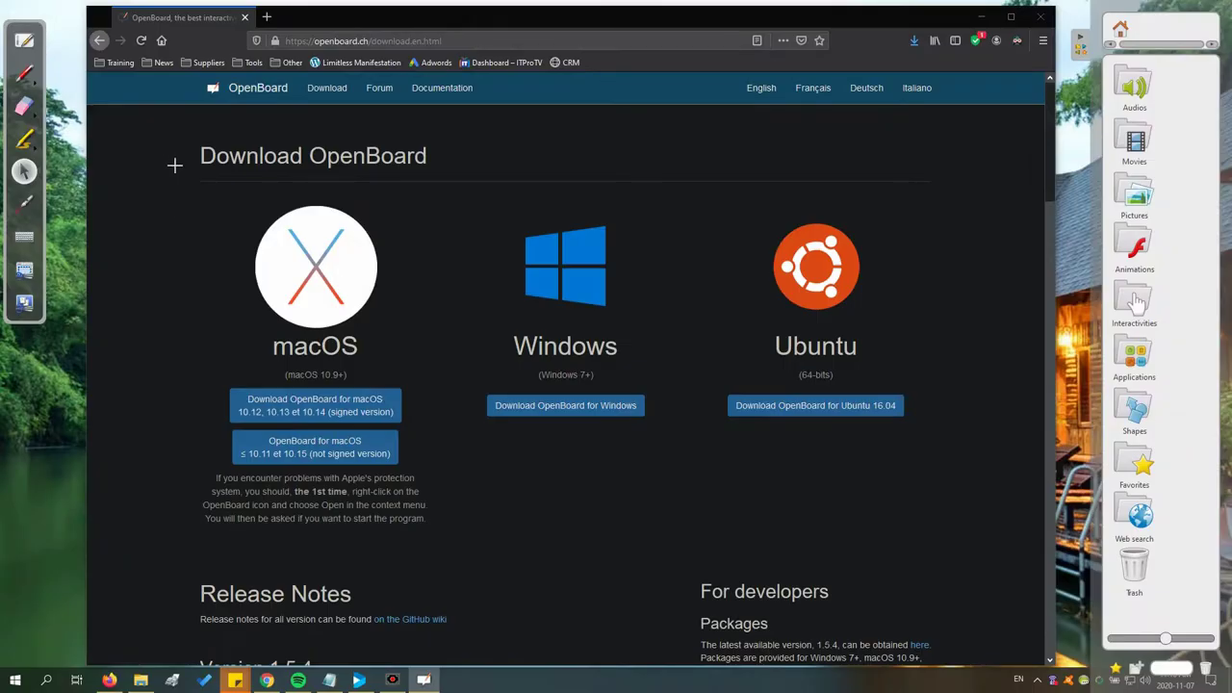
pyautogui.moveTo(211, 187); pyautogui.dragTo(436, 200)
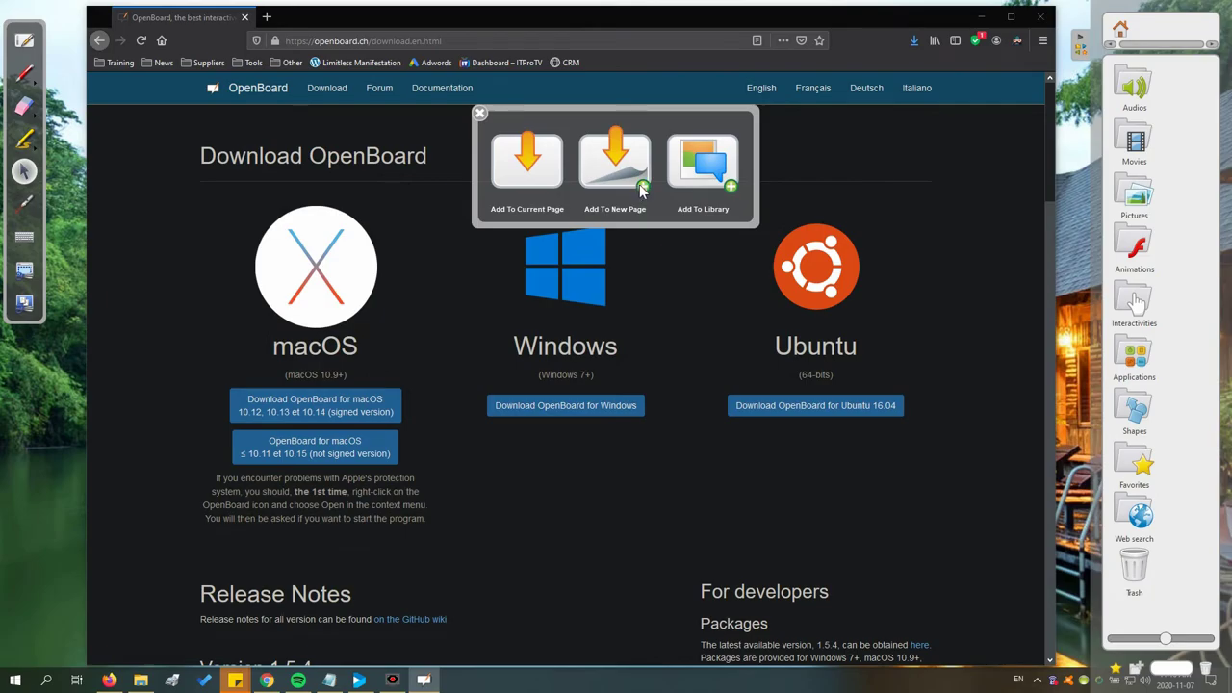
pyautogui.click(615, 164)
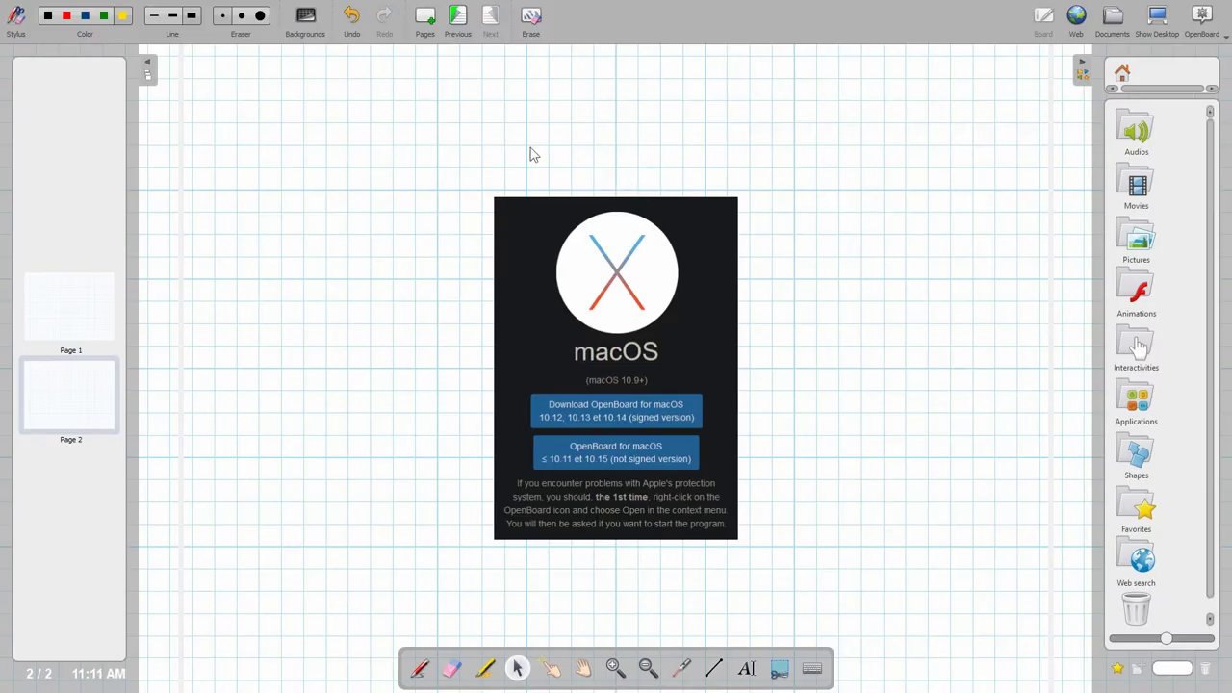
# Move the captured macOS image up and to the left on the page and rotate it slightly clockwise
pyautogui.click(532, 238)
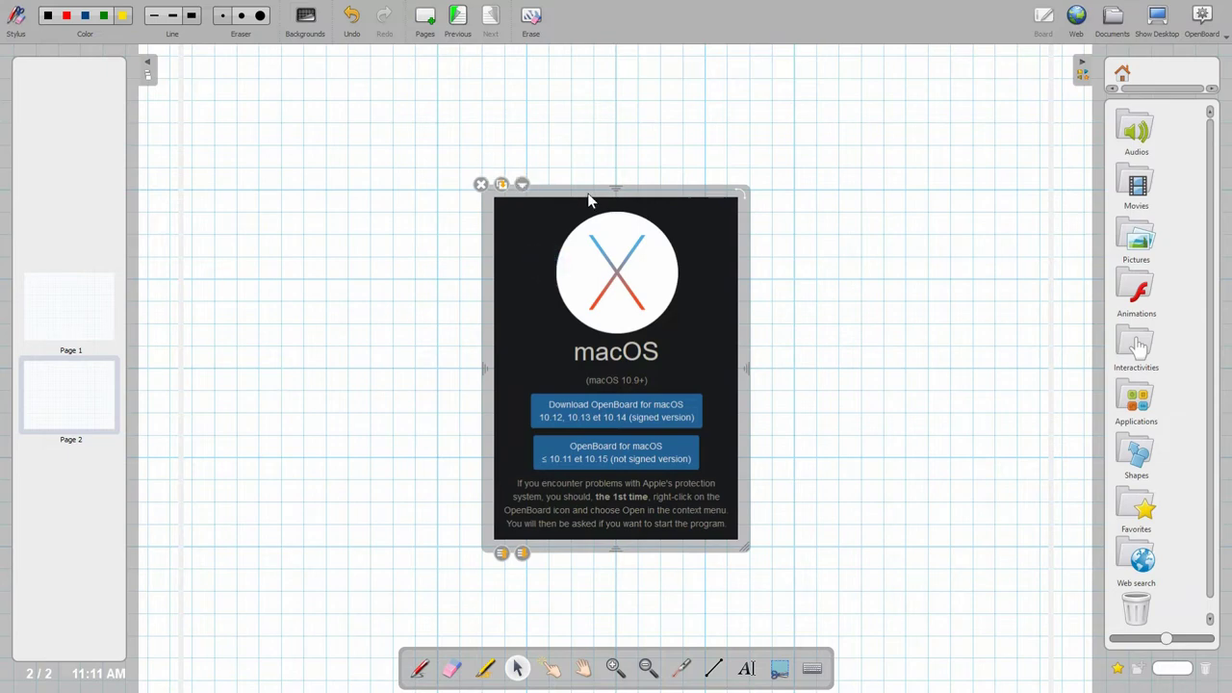
pyautogui.moveTo(590, 199); pyautogui.dragTo(529, 156)
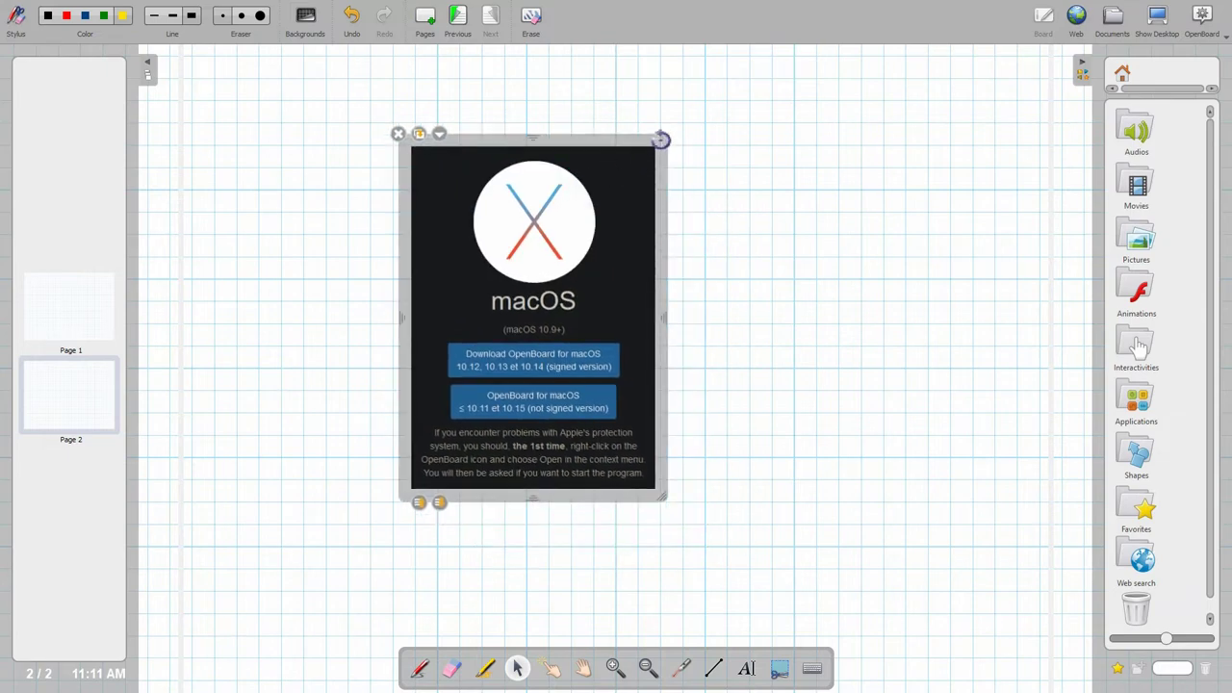
pyautogui.moveTo(660, 139); pyautogui.dragTo(711, 159)
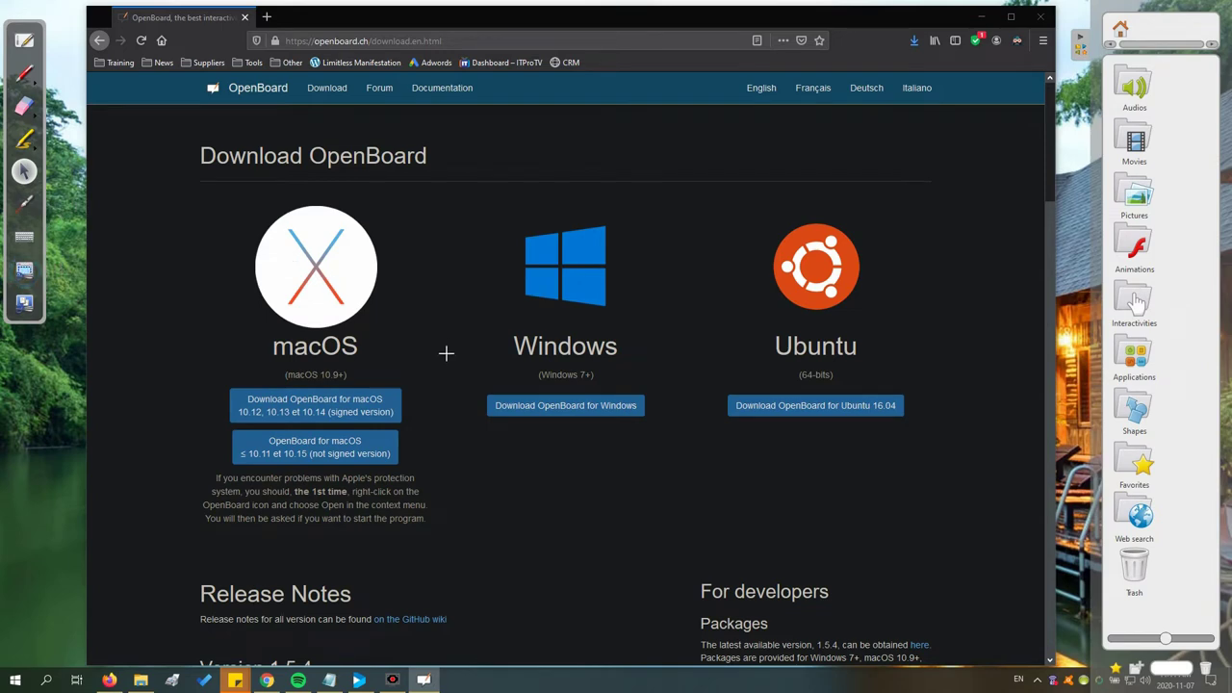
# Capture the Windows download section of the web page as a custom region and add it to the library
pyautogui.moveTo(478, 440); pyautogui.dragTo(664, 198)
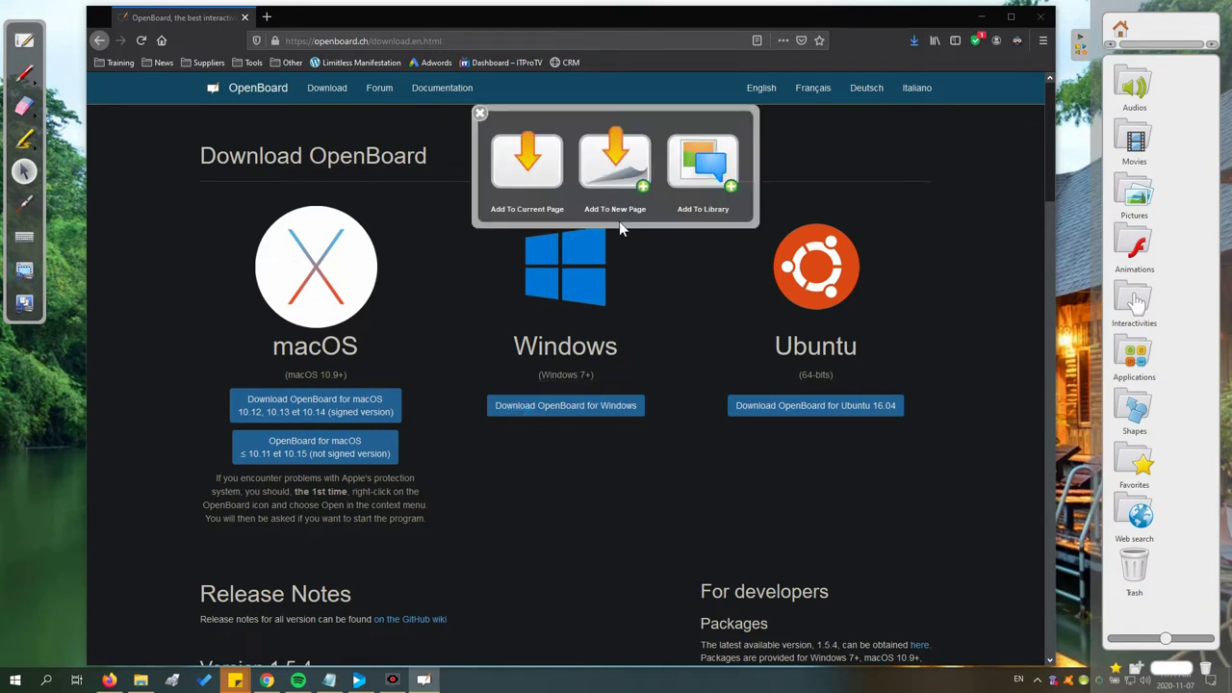
pyautogui.click(731, 191)
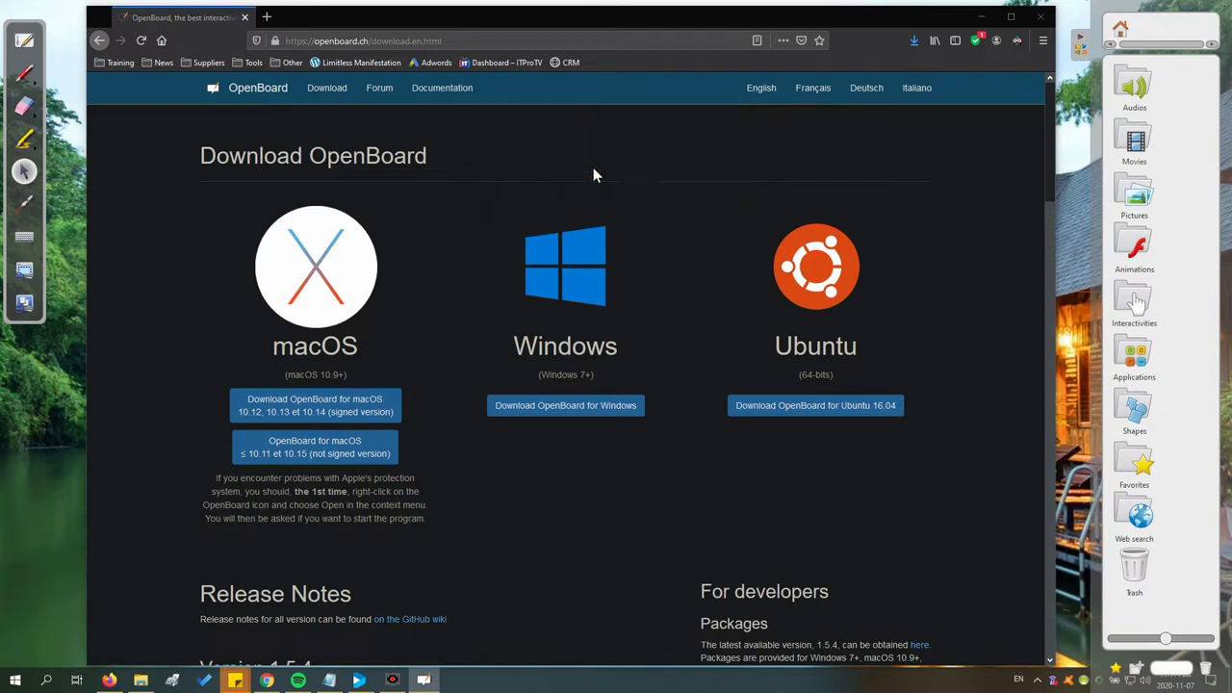
# Return to the whiteboard and remove page 2 from the document
pyautogui.click(24, 43)
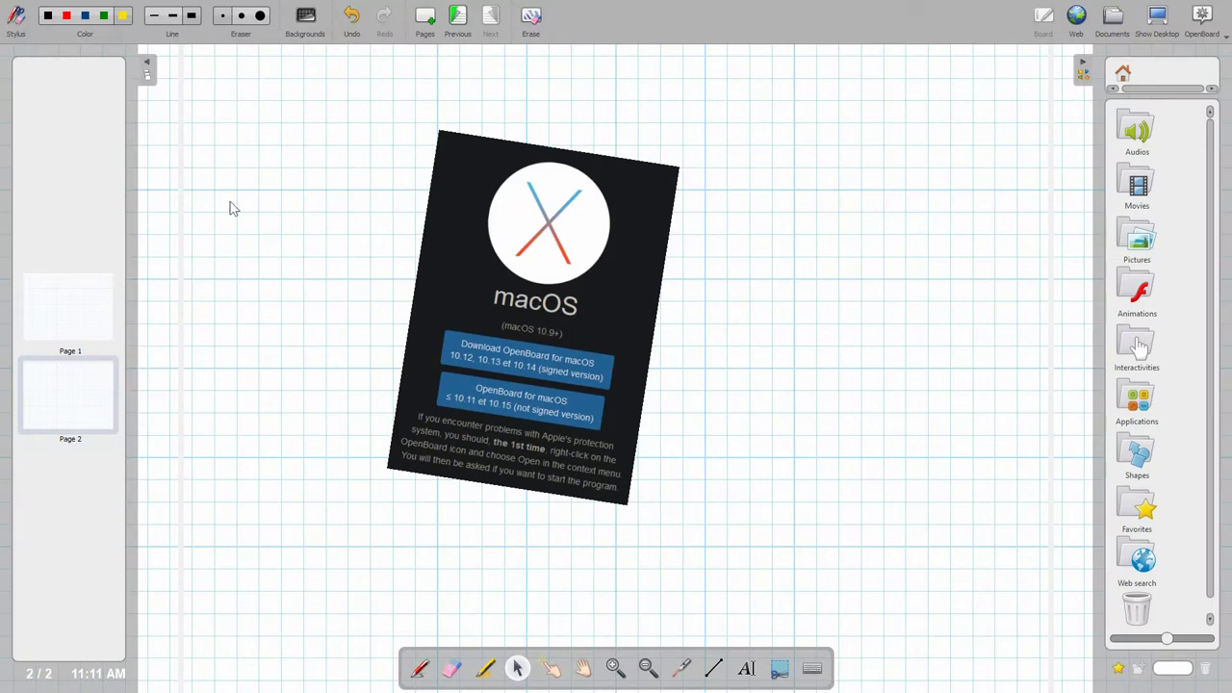
pyautogui.moveTo(43, 323)
pyautogui.moveTo(58, 383)
pyautogui.click(35, 374)
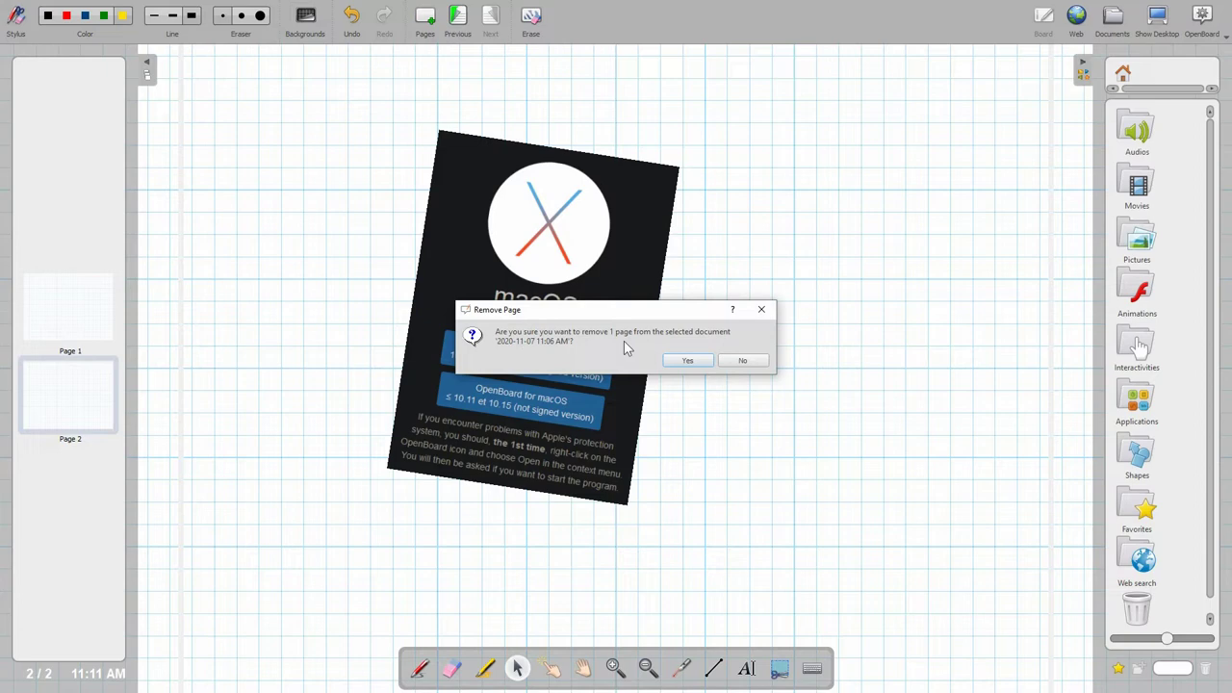
pyautogui.click(708, 360)
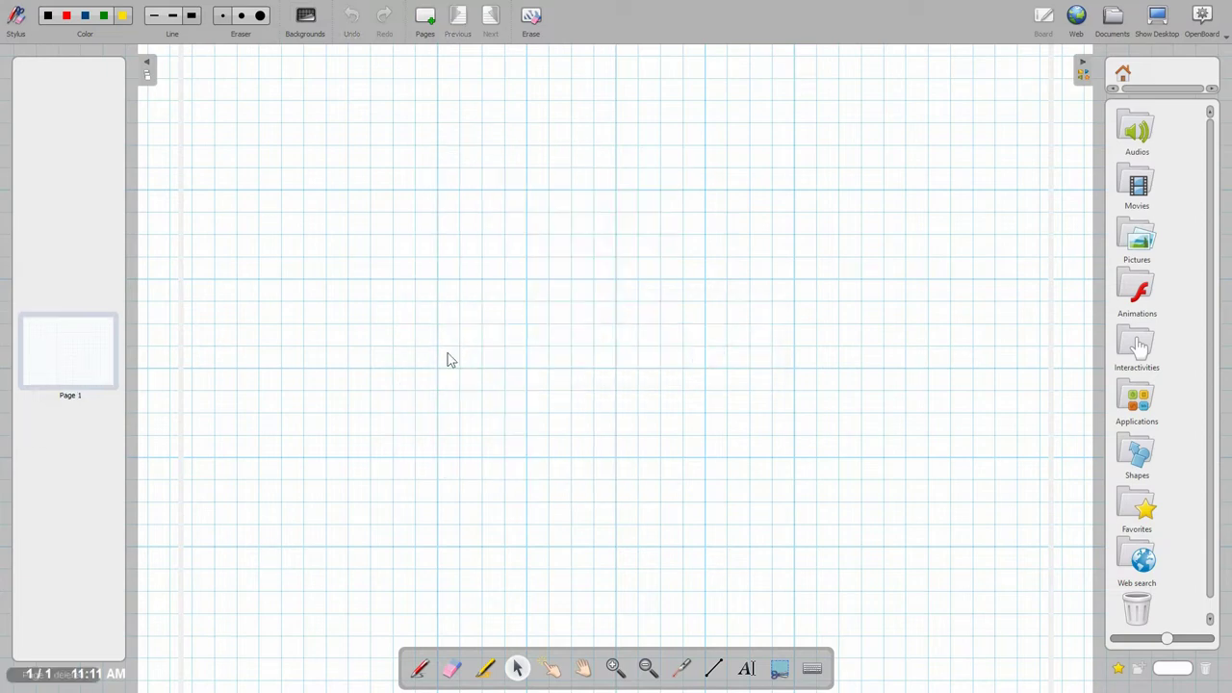
# Hide the stylus tool palette and show it again
pyautogui.moveTo(100, 353)
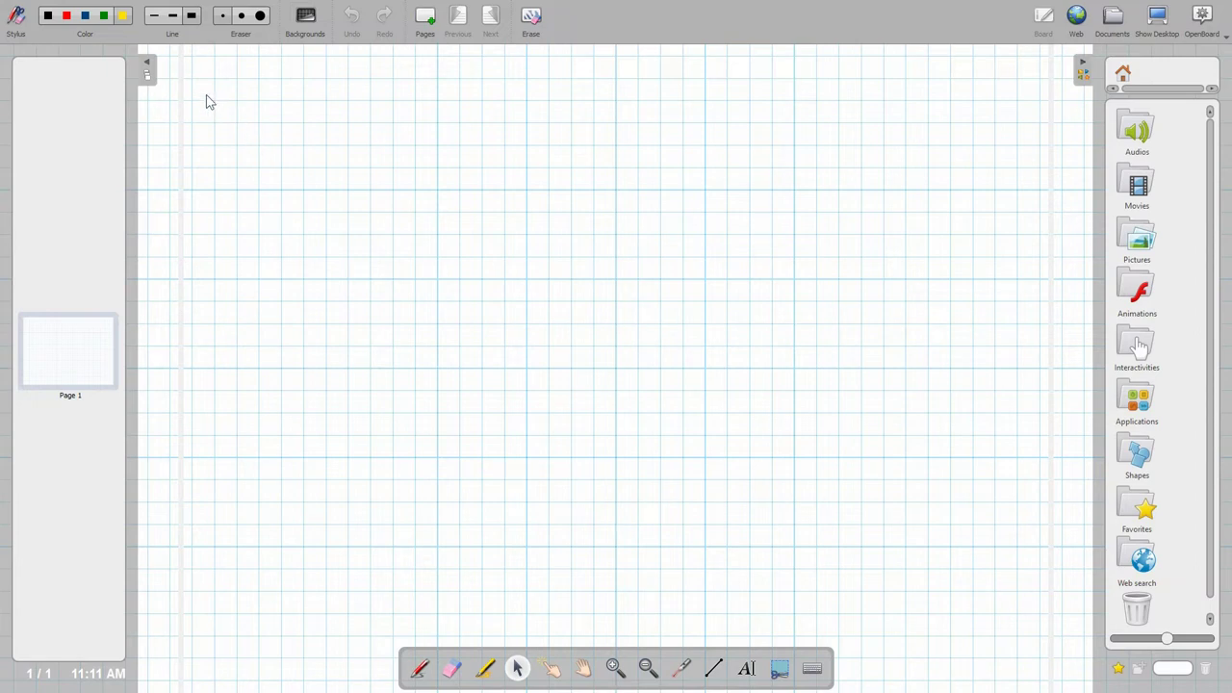
pyautogui.click(15, 23)
pyautogui.click(15, 23)
# Draw a long yellow freehand pen stroke near the page's upper-left corner and add a small yellow mark above it
pyautogui.click(421, 671)
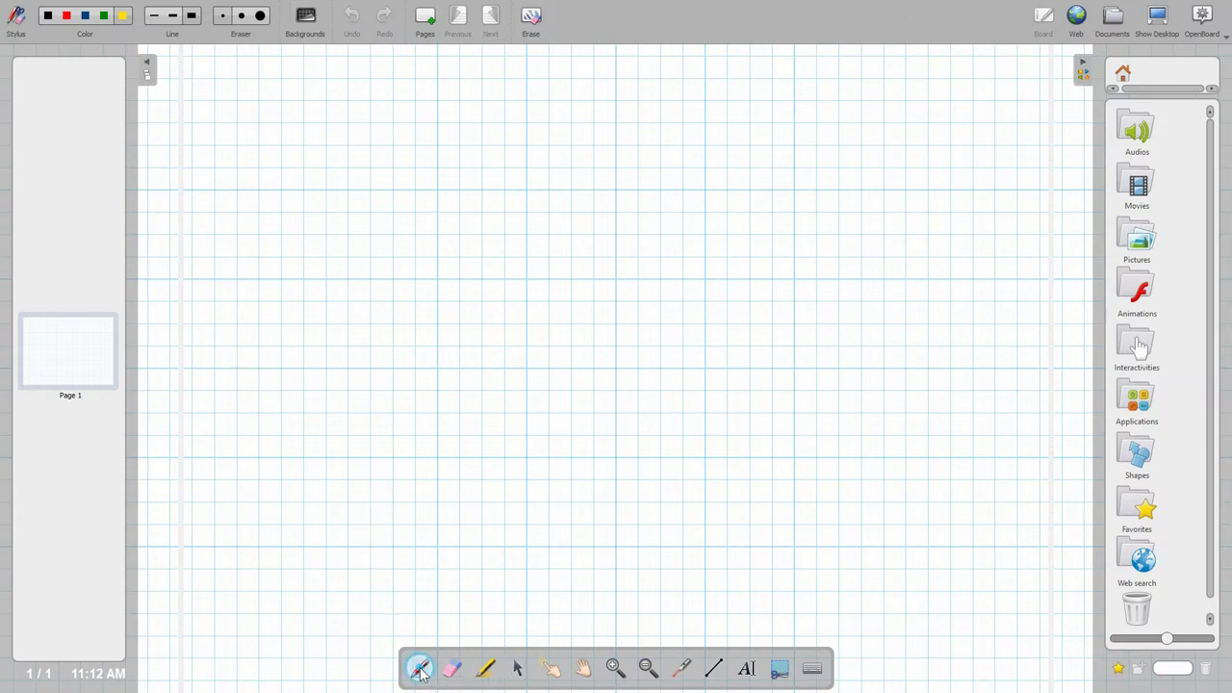
pyautogui.moveTo(174, 77); pyautogui.dragTo(354, 105)
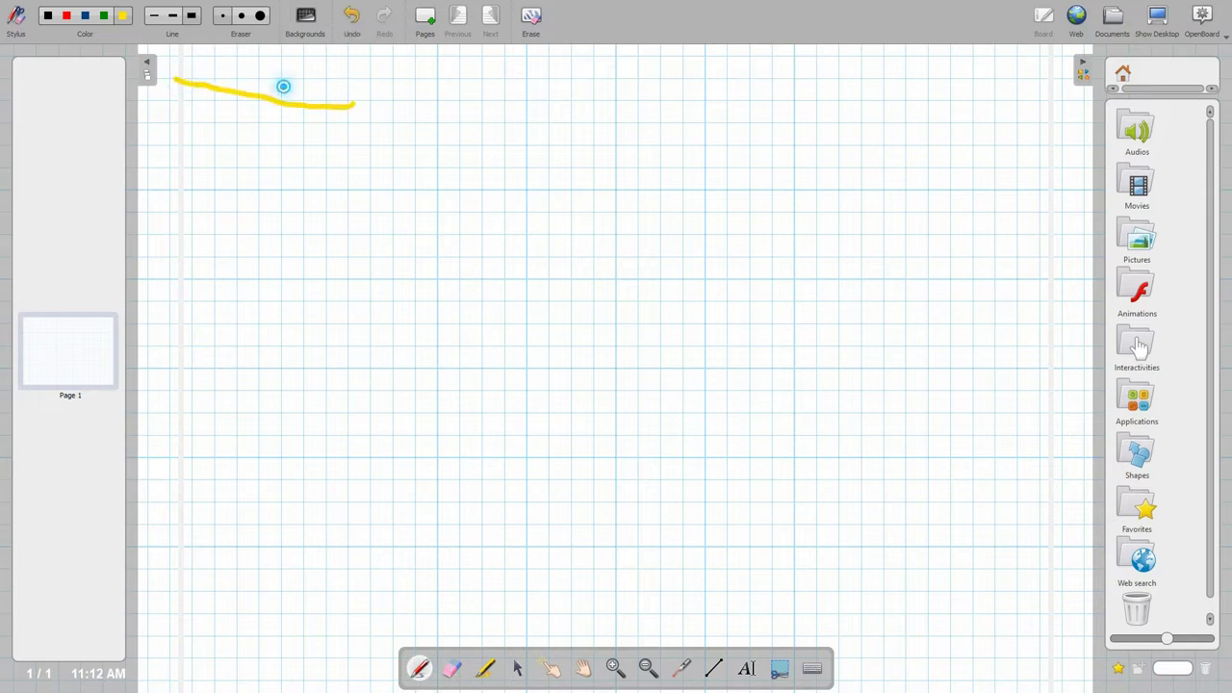
pyautogui.click(282, 88)
# Draw a thick red pen stroke across the yellow one and a medium-width red open loop around its lower end
pyautogui.click(66, 16)
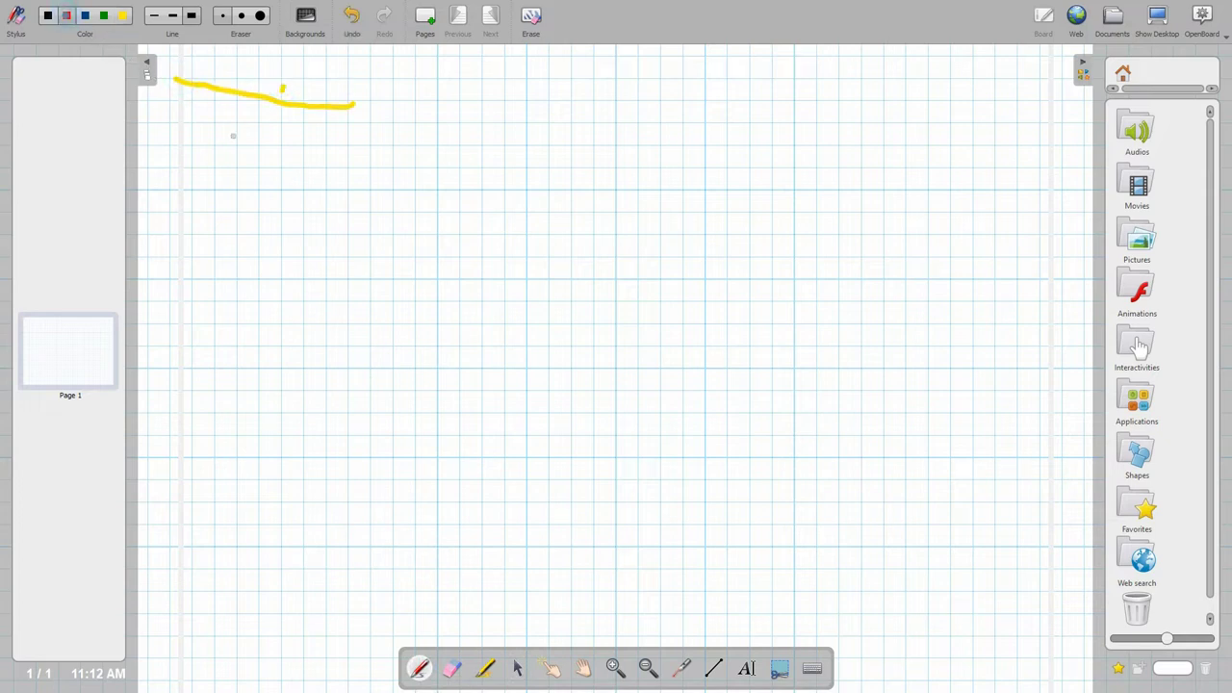
pyautogui.moveTo(266, 64); pyautogui.dragTo(232, 154)
pyautogui.click(171, 17)
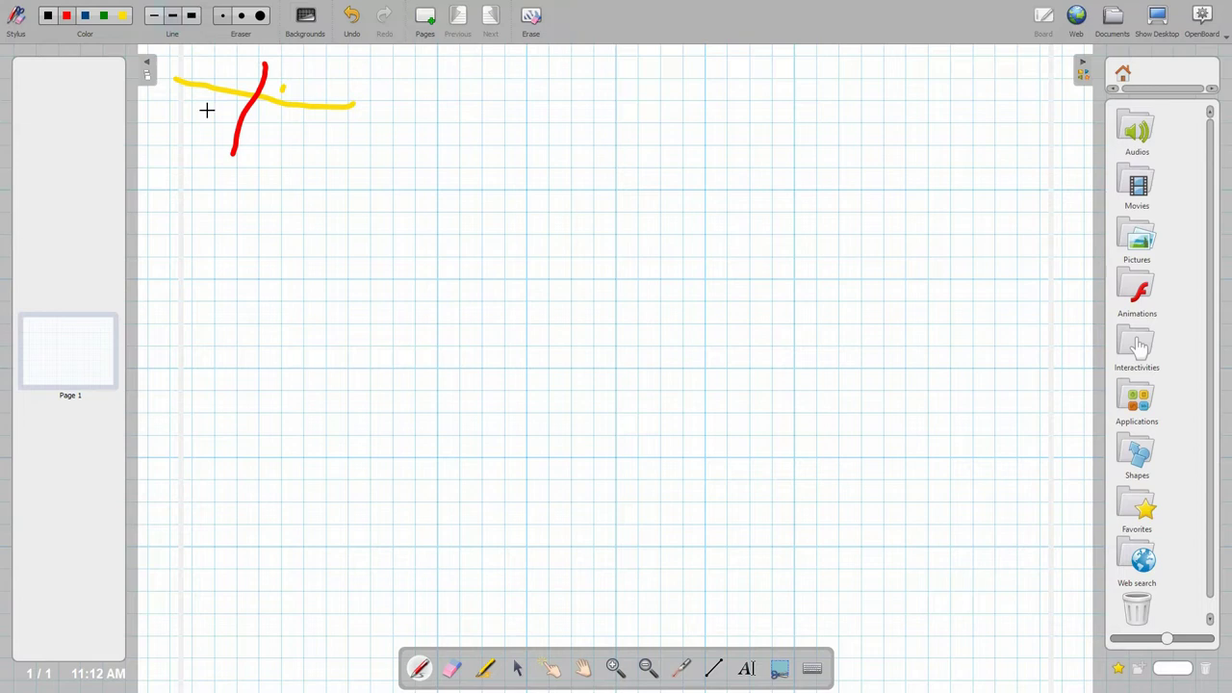
pyautogui.moveTo(206, 110)
pyautogui.mouseDown()
pyautogui.moveTo(325, 170)
pyautogui.moveTo(273, 119)
pyautogui.mouseUp()
# Add a thin red stroke and a thin green stroke over the pen drawing near the page's upper-left corner
pyautogui.click(154, 16)
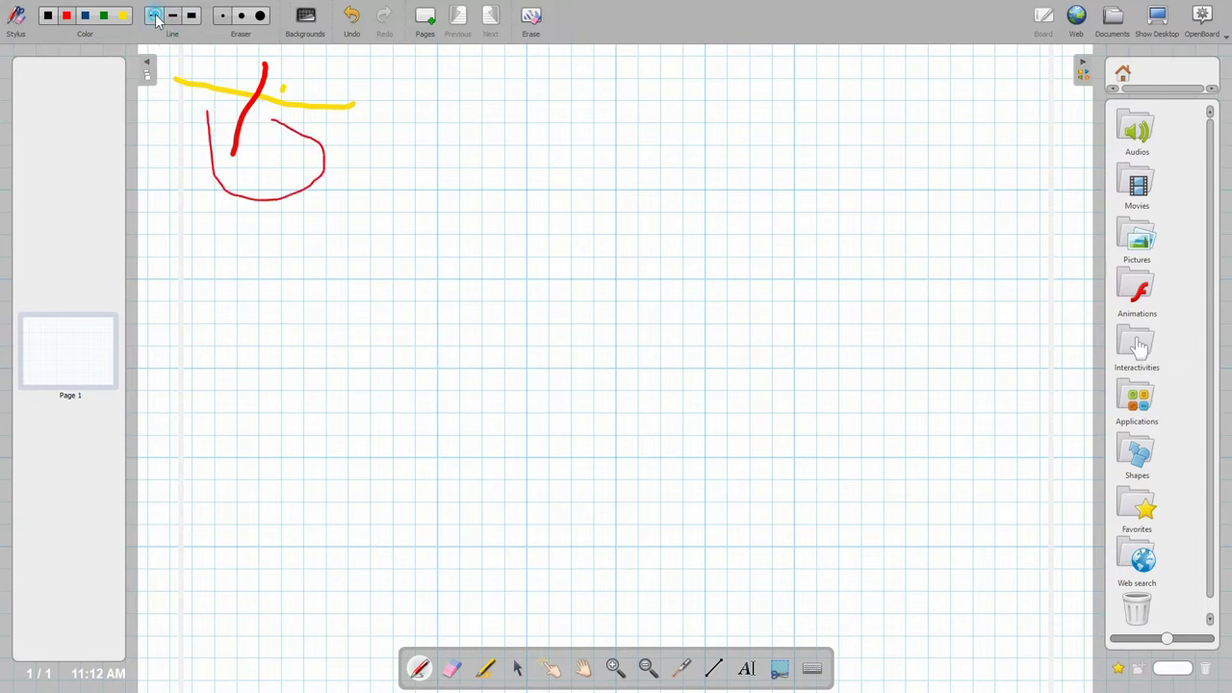
pyautogui.moveTo(194, 63)
pyautogui.mouseDown()
pyautogui.moveTo(326, 80)
pyautogui.moveTo(165, 68)
pyautogui.mouseUp()
pyautogui.click(105, 16)
pyautogui.moveTo(258, 87); pyautogui.dragTo(258, 123)
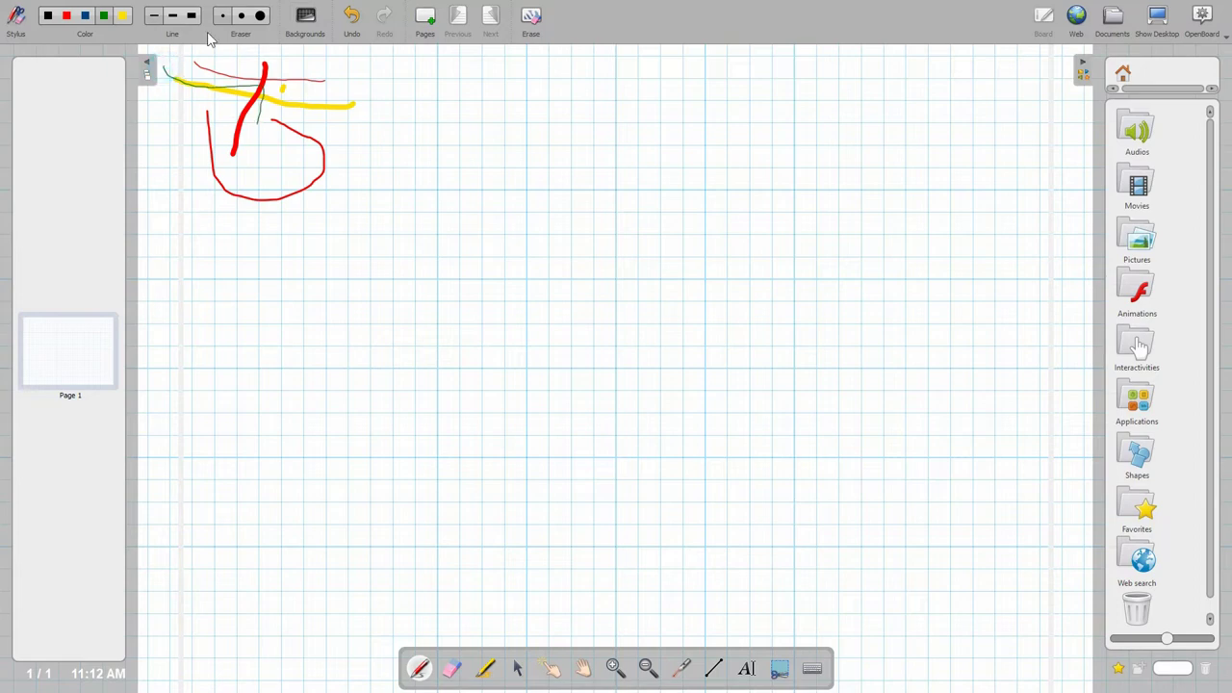
# Erase a narrow vertical strip through the pen strokes with the small eraser and part of the yellow stroke with the medium one
pyautogui.click(455, 670)
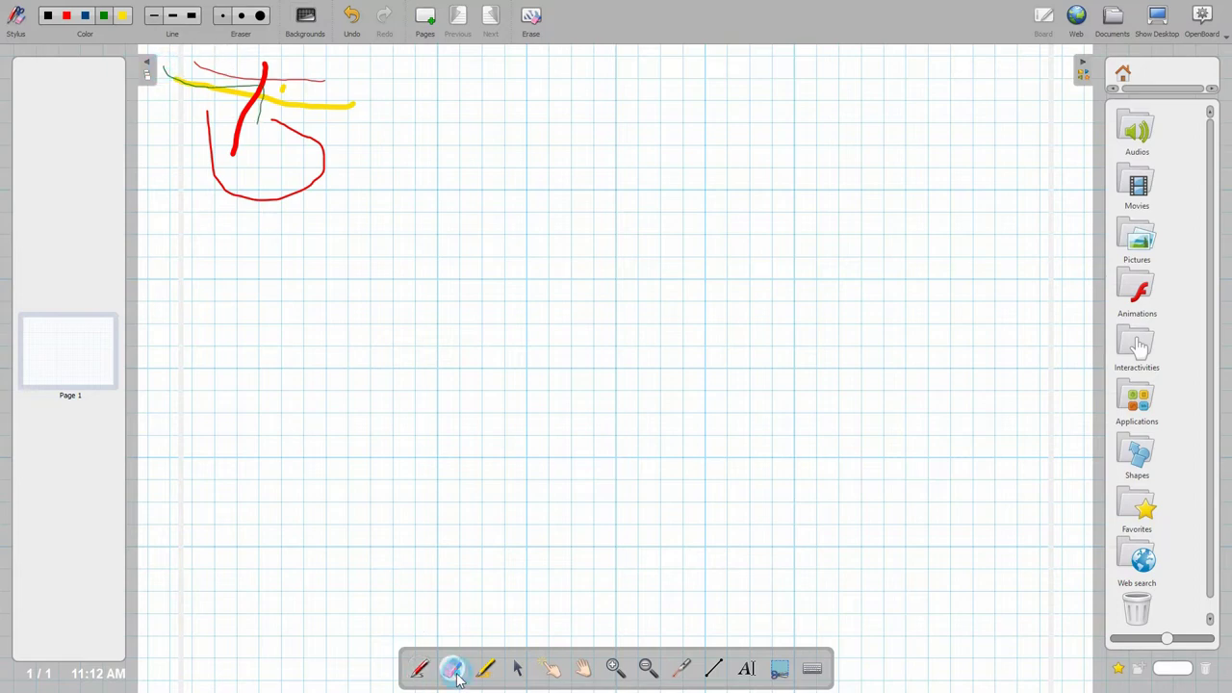
pyautogui.click(221, 20)
pyautogui.moveTo(261, 49)
pyautogui.mouseDown()
pyautogui.moveTo(247, 77)
pyautogui.moveTo(242, 215)
pyautogui.mouseUp()
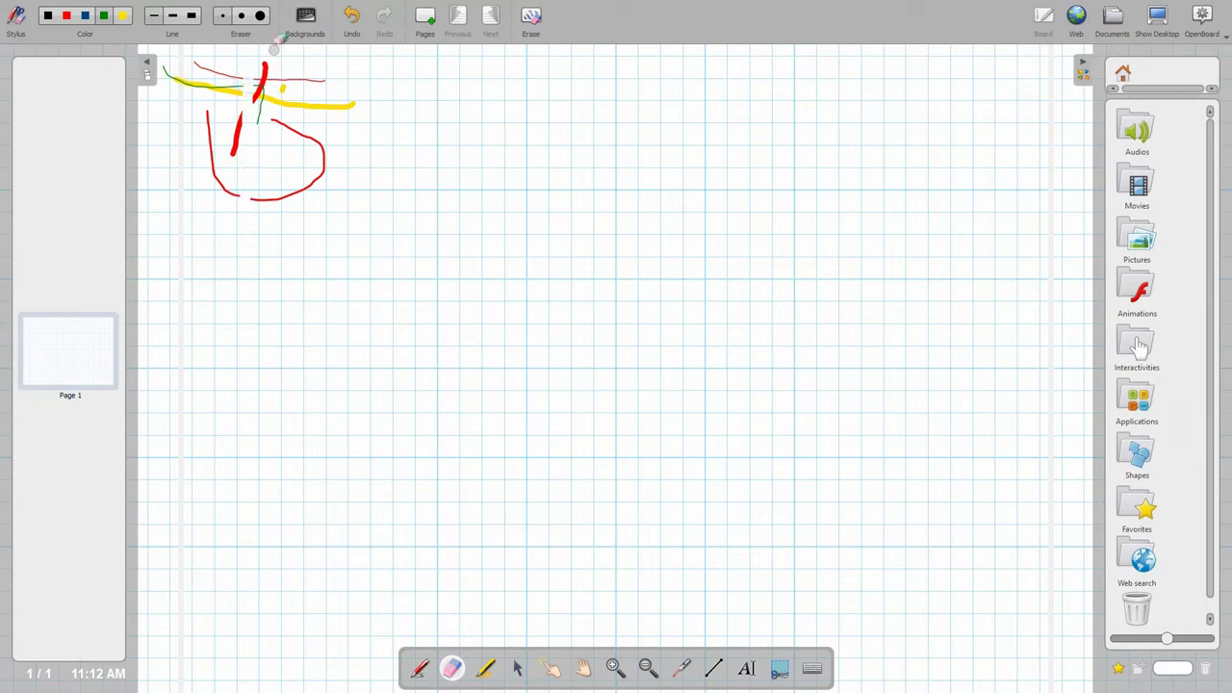
pyautogui.click(242, 19)
pyautogui.moveTo(297, 88)
pyautogui.mouseDown()
pyautogui.moveTo(305, 102)
pyautogui.moveTo(330, 49)
pyautogui.mouseUp()
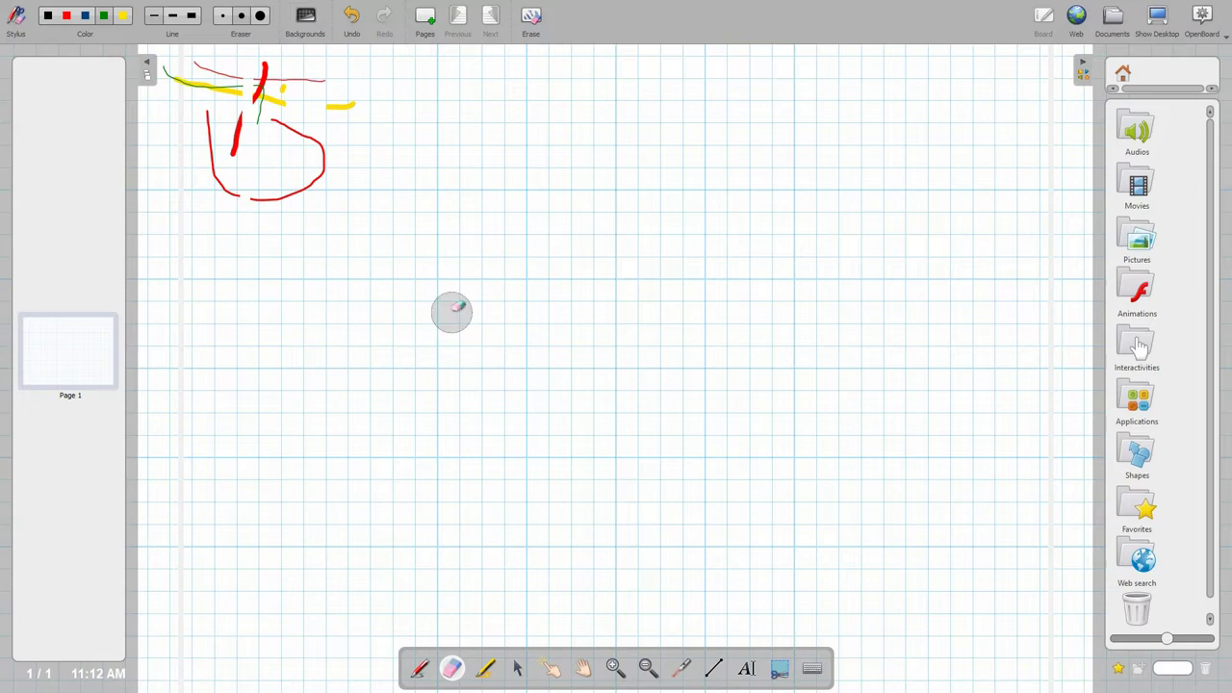
# Highlight a horizontal yellow band beside the pen drawing and cross it with vertical red and blue highlighter strokes
pyautogui.click(485, 670)
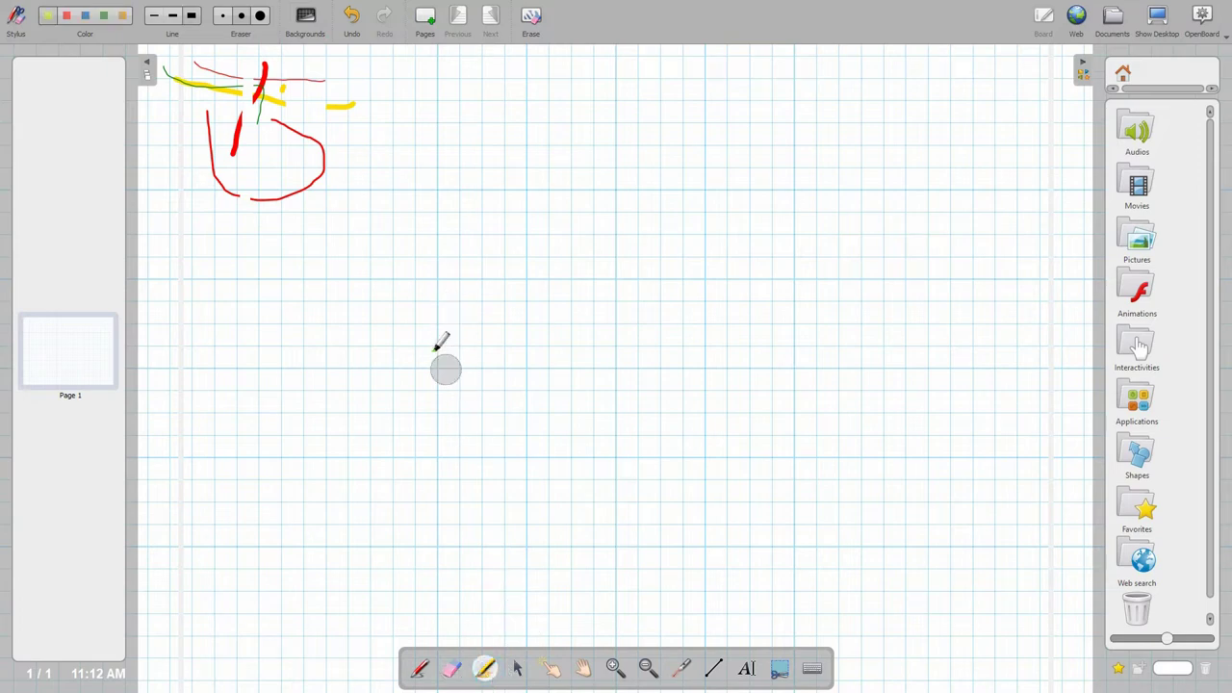
pyautogui.moveTo(356, 137); pyautogui.dragTo(503, 122)
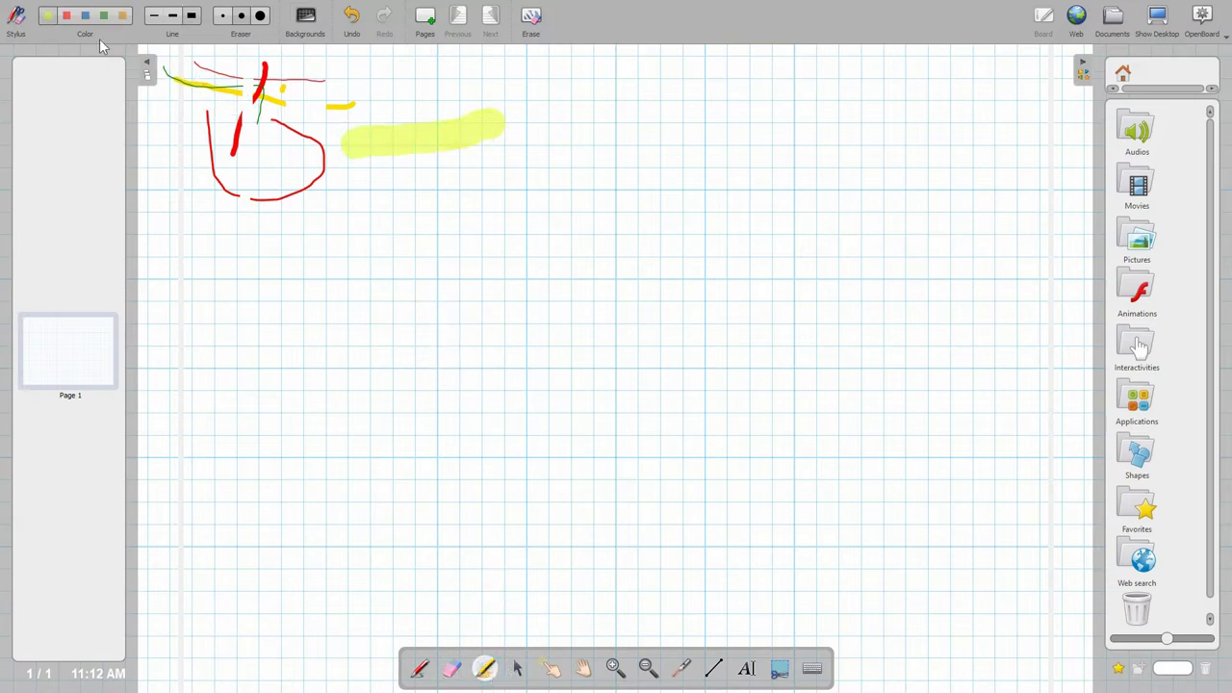
pyautogui.click(67, 17)
pyautogui.moveTo(394, 219)
pyautogui.mouseDown()
pyautogui.moveTo(390, 79)
pyautogui.moveTo(452, 252)
pyautogui.mouseUp()
pyautogui.click(85, 17)
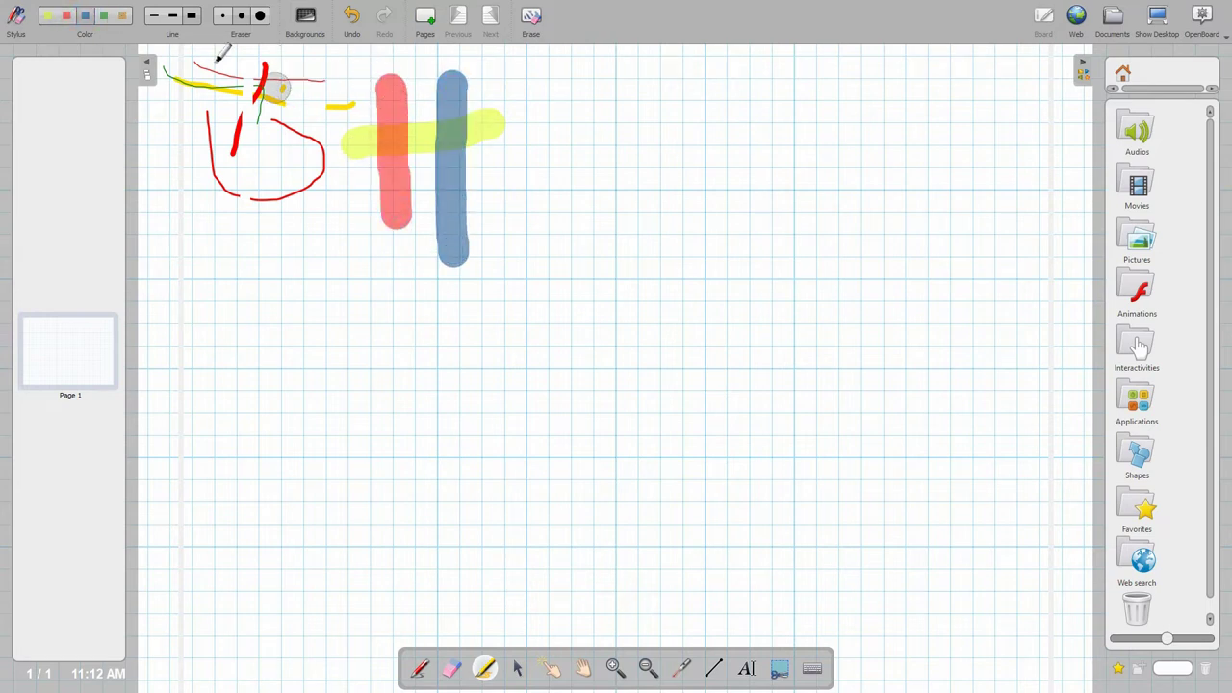
# Add a vertical green highlighter stroke and a vertical orange one beside the blue stroke
pyautogui.click(103, 16)
pyautogui.moveTo(494, 88); pyautogui.dragTo(505, 252)
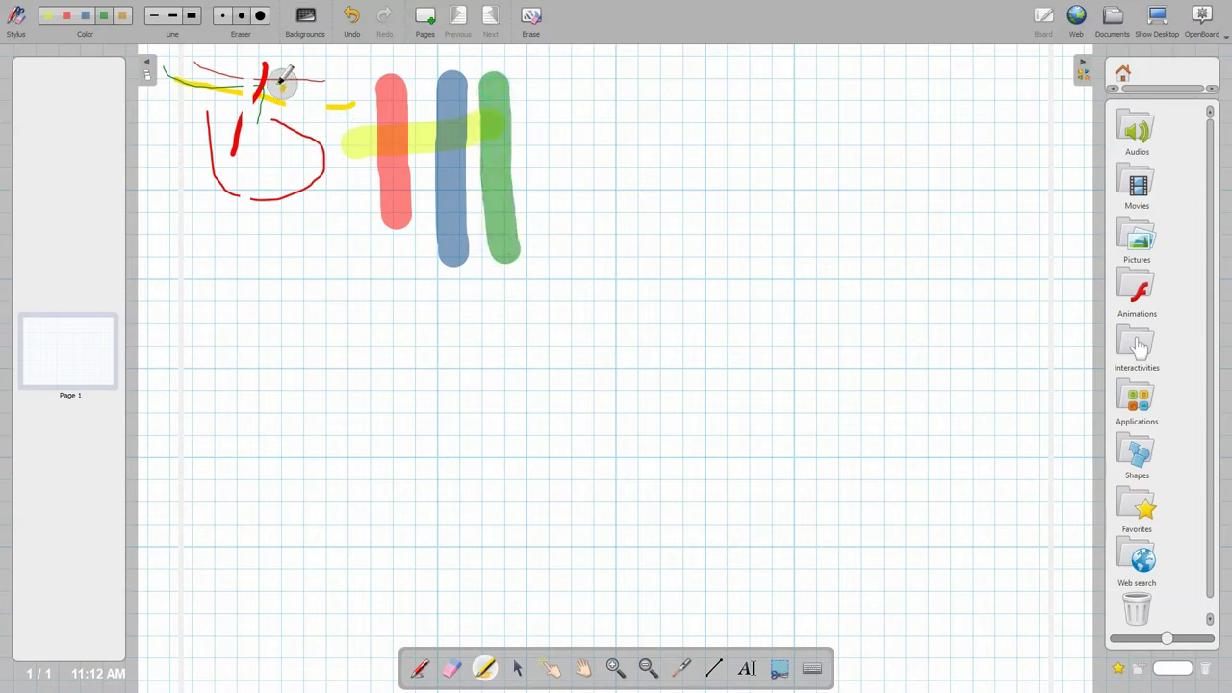
pyautogui.click(123, 17)
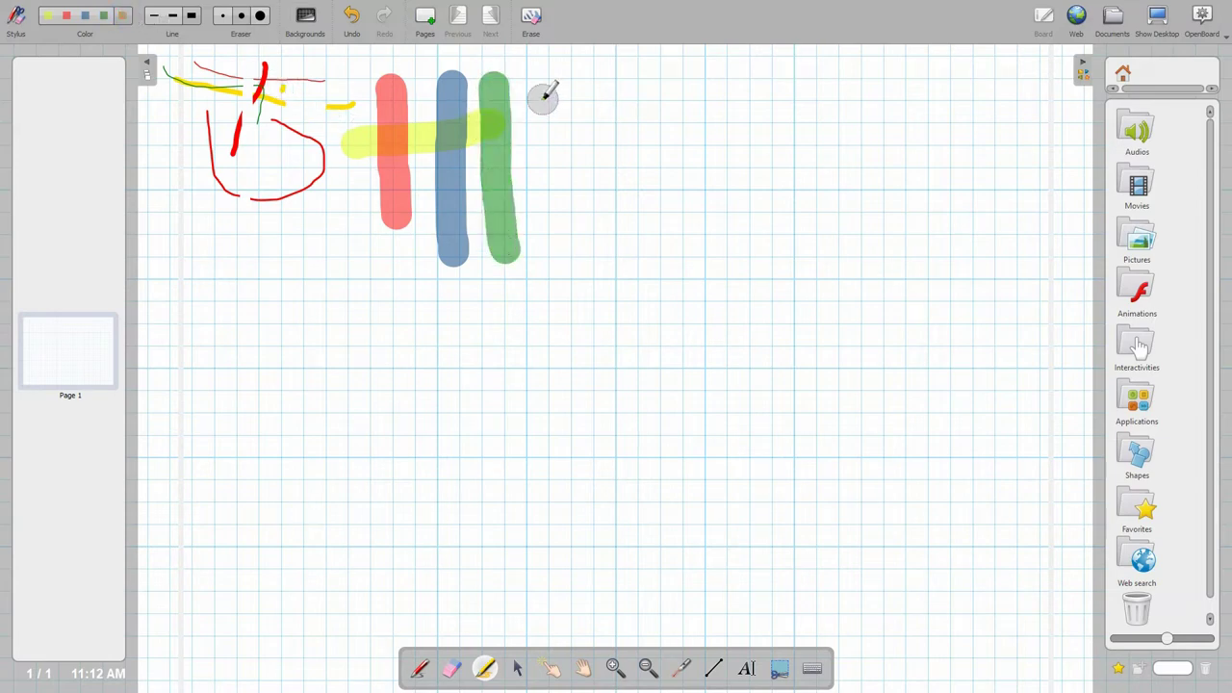
pyautogui.moveTo(537, 72); pyautogui.dragTo(557, 251)
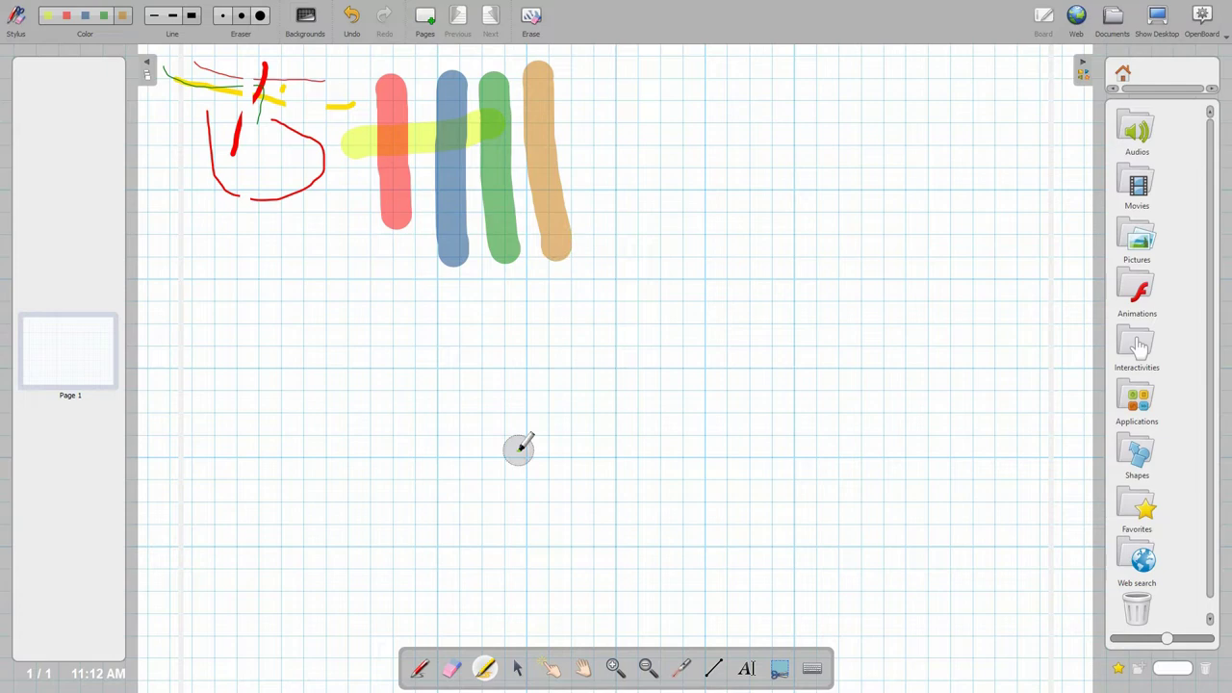
# Duplicate the blue highlighter stroke and move the copy to the right of the orange stroke
pyautogui.click(519, 668)
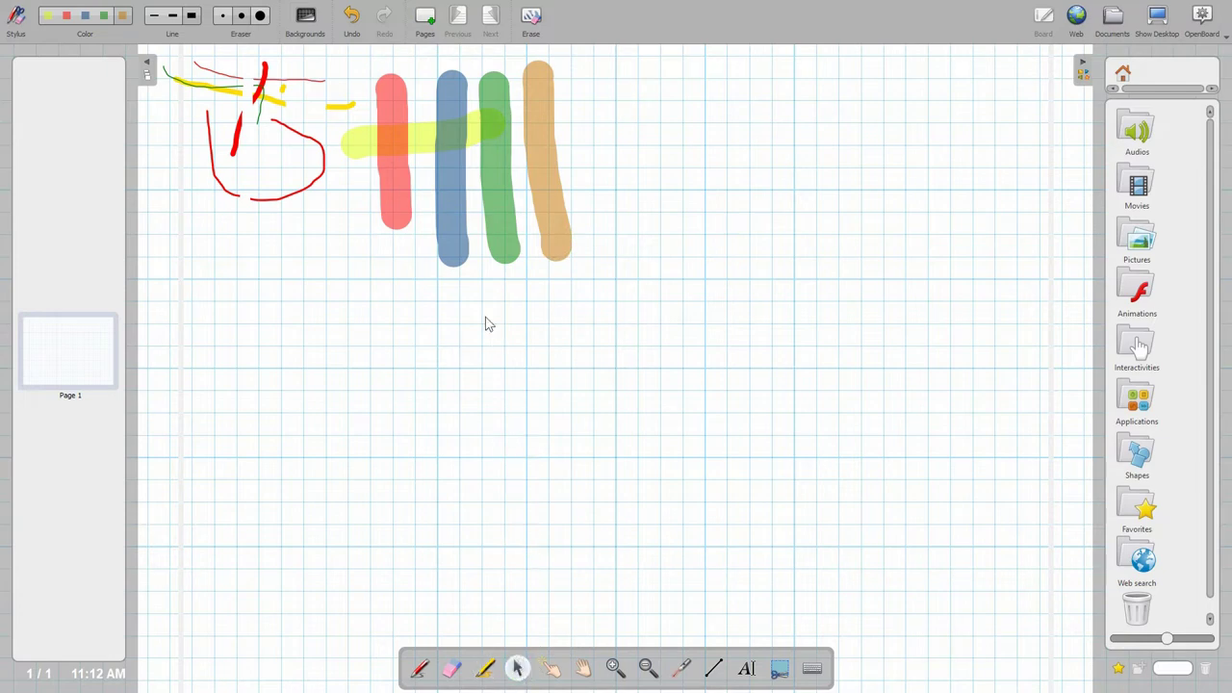
pyautogui.click(460, 240)
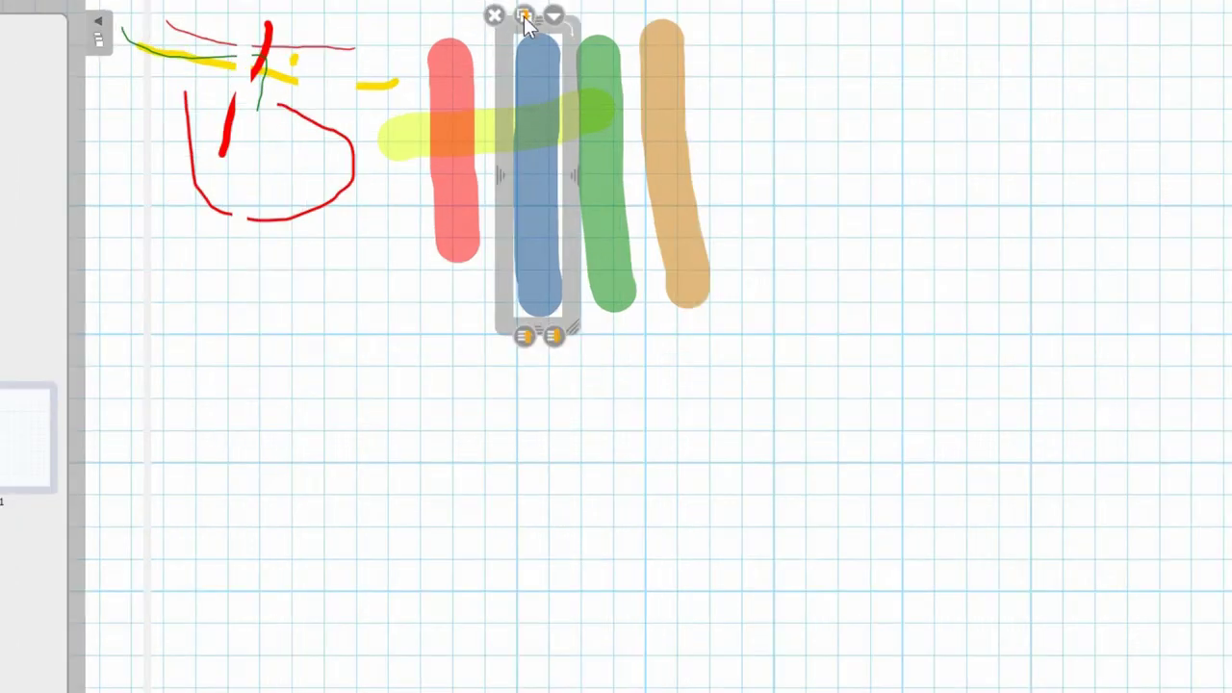
pyautogui.click(525, 19)
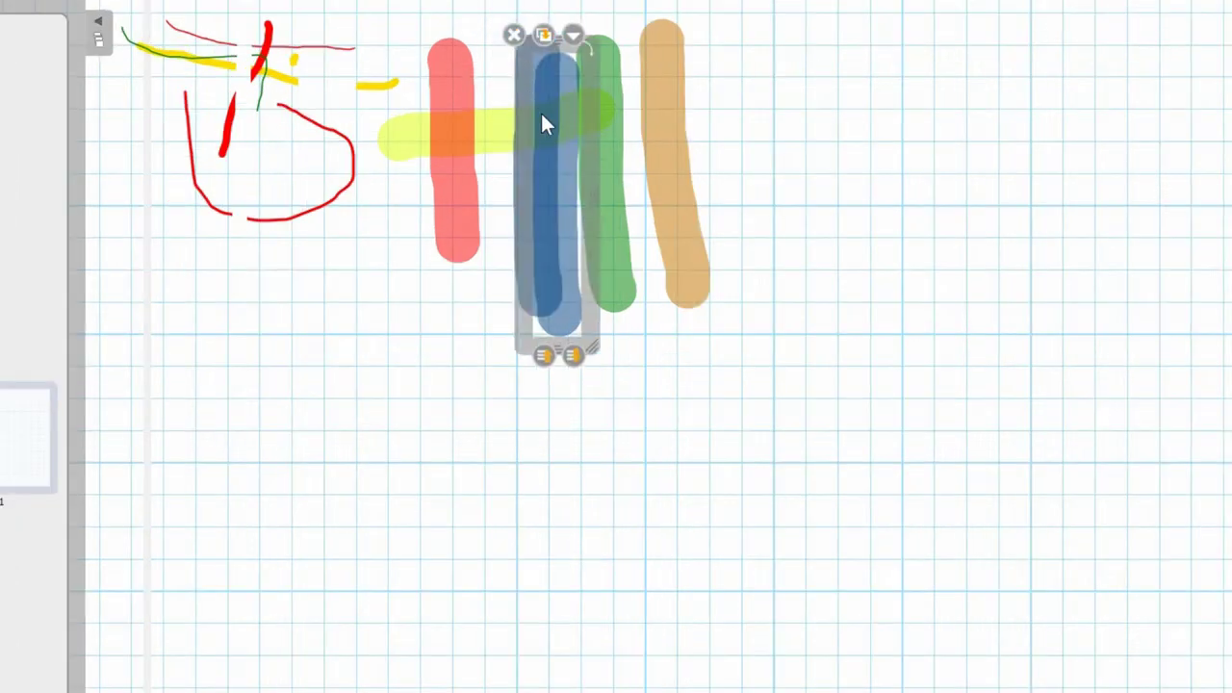
pyautogui.moveTo(540, 113)
pyautogui.mouseDown()
pyautogui.moveTo(836, 114)
pyautogui.moveTo(781, 89)
pyautogui.moveTo(796, 127)
pyautogui.mouseUp()
pyautogui.click(845, 87)
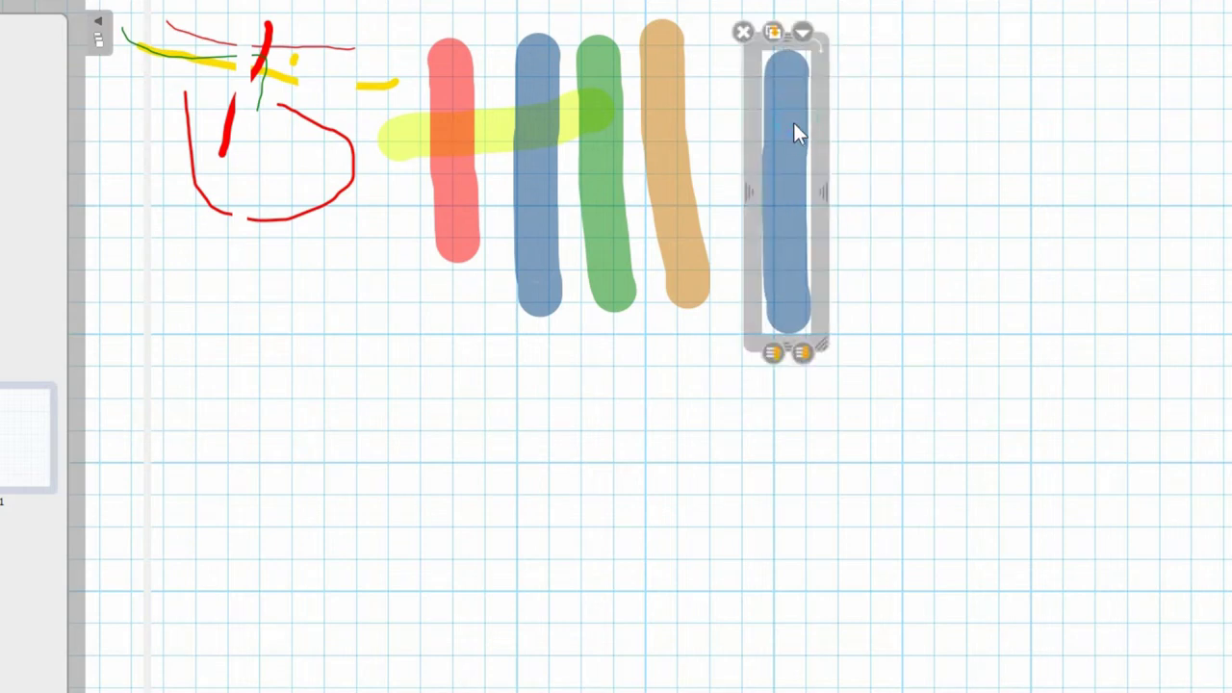
# Place the blue copy over the orange stroke and bring it in front of that stroke
pyautogui.click(803, 33)
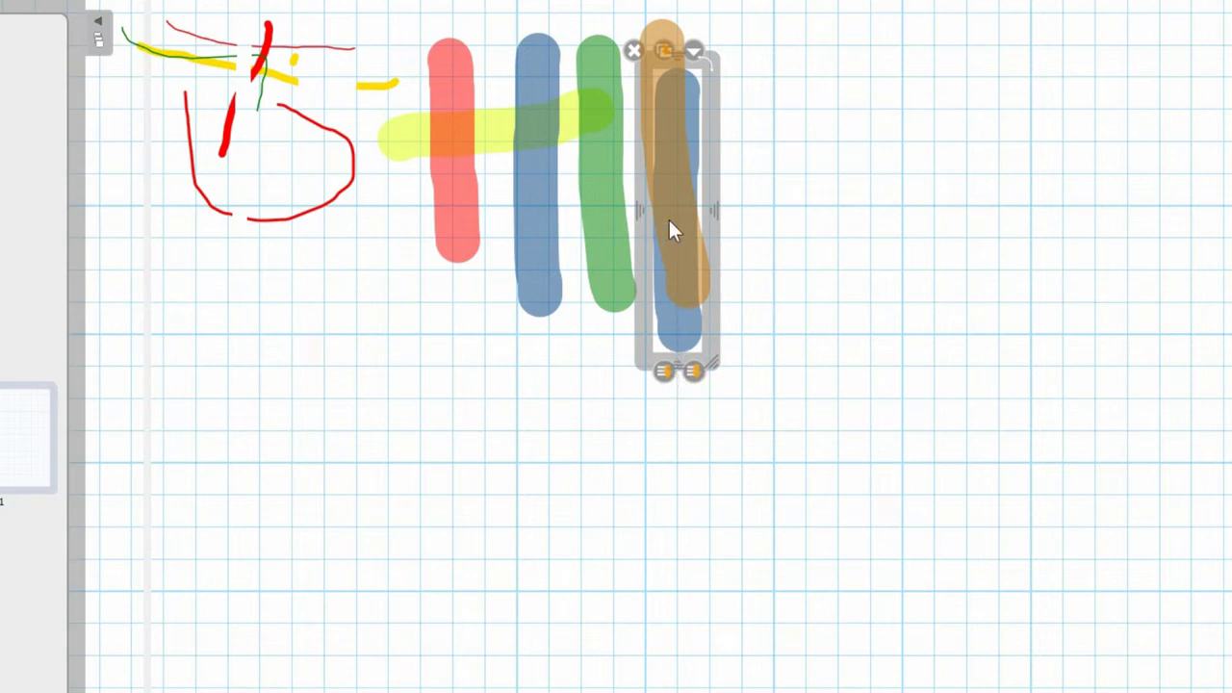
pyautogui.click(662, 371)
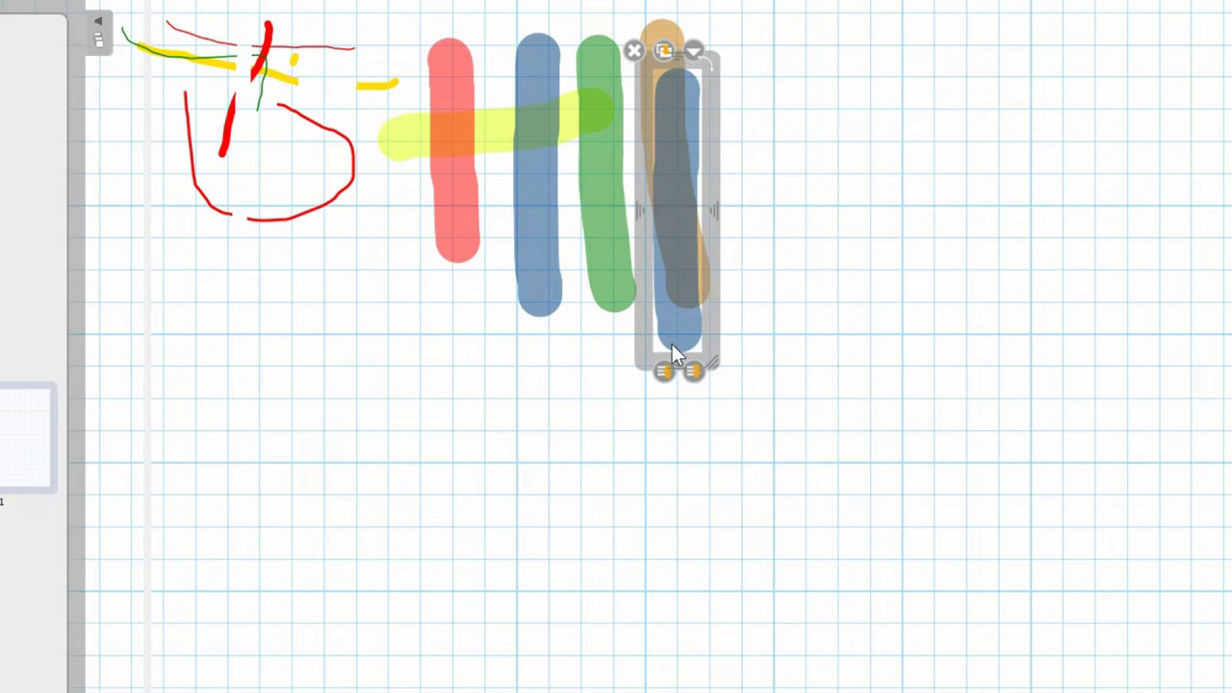
# Enlarge the blue copy proportionally and move it to the empty area right of the orange stroke
pyautogui.moveTo(713, 364)
pyautogui.mouseDown()
pyautogui.moveTo(820, 413)
pyautogui.moveTo(866, 461)
pyautogui.moveTo(702, 343)
pyautogui.moveTo(776, 411)
pyautogui.mouseUp()
pyautogui.moveTo(738, 267)
pyautogui.mouseDown()
pyautogui.moveTo(1031, 317)
pyautogui.moveTo(897, 318)
pyautogui.mouseUp()
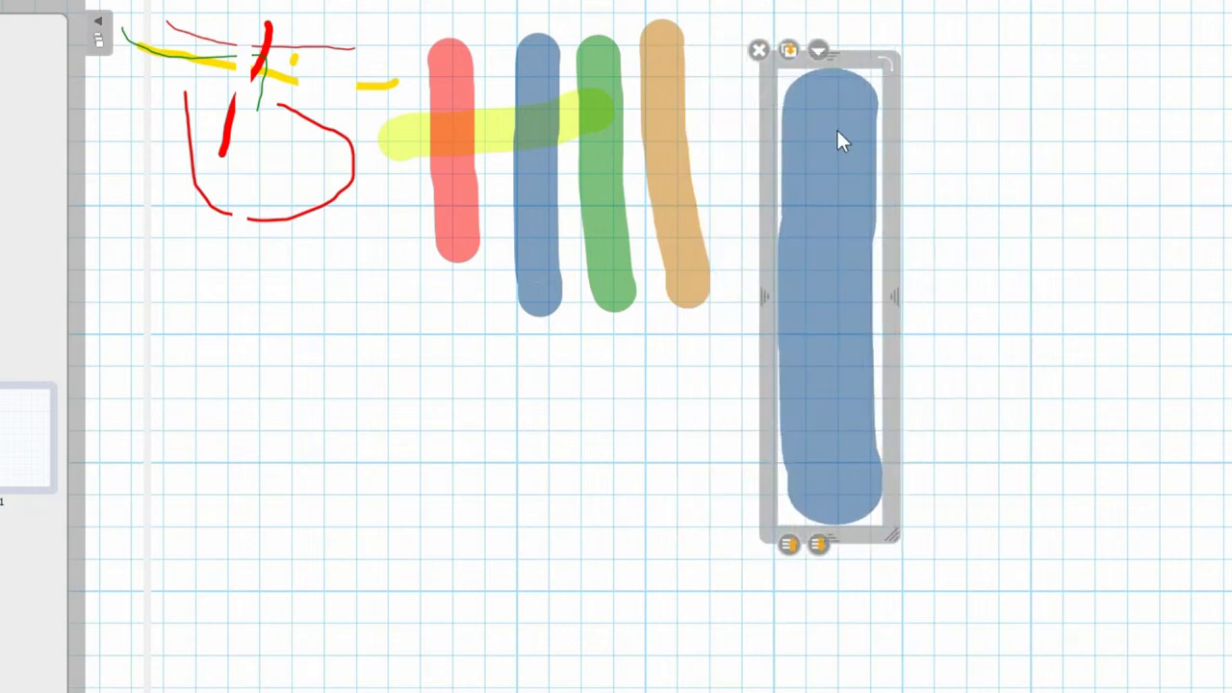
# Show the blue copy's Locked and Visible on Extended Screen options and close them without changing either
pyautogui.moveTo(830, 54); pyautogui.dragTo(830, 55)
pyautogui.click(823, 52)
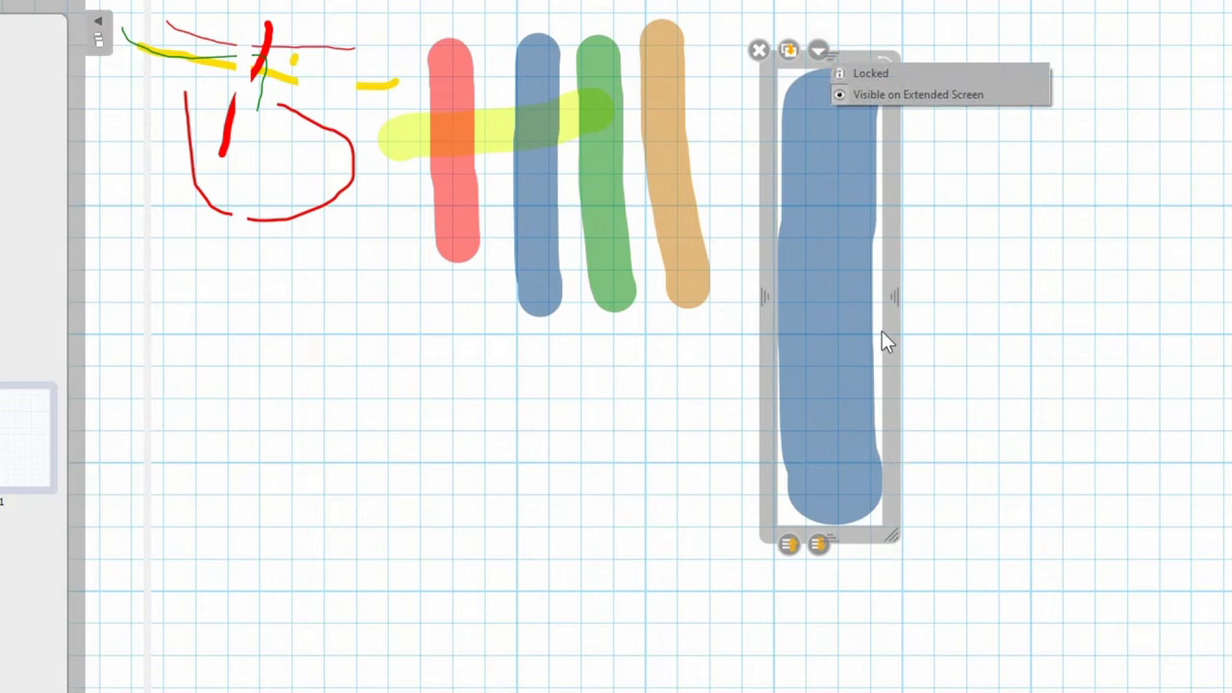
pyautogui.click(896, 293)
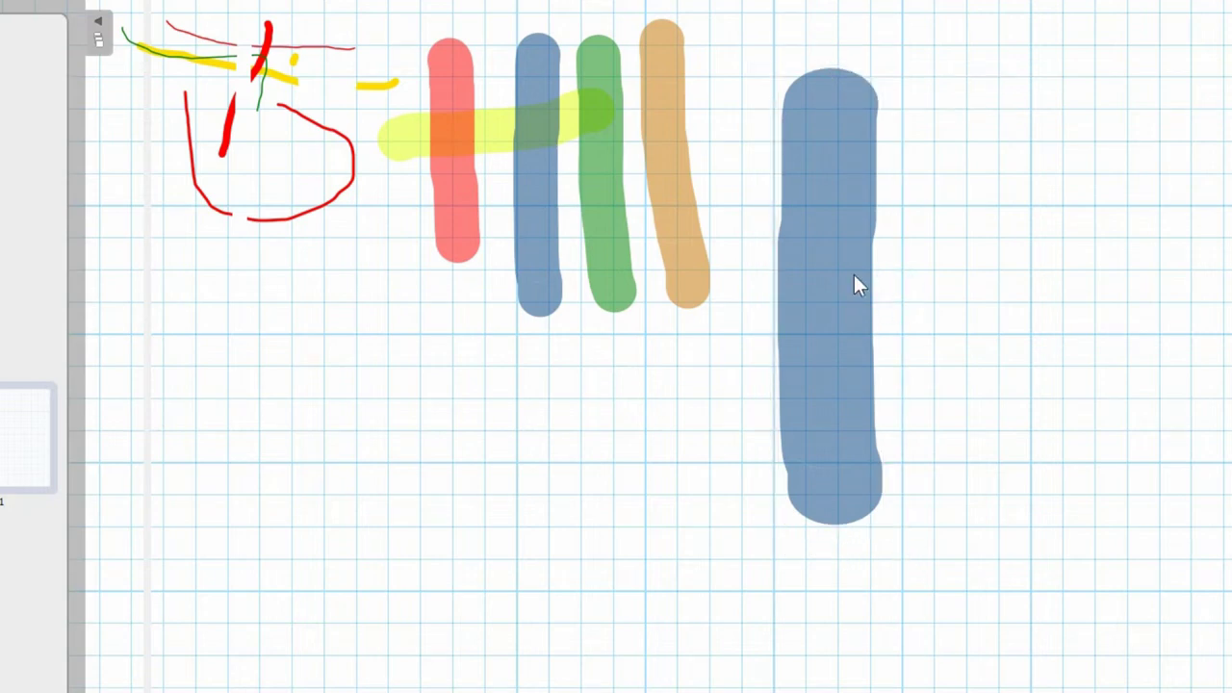
# Stretch the blue copy wider and taller, and narrow it again from its right edge
pyautogui.click(796, 254)
pyautogui.moveTo(897, 296); pyautogui.dragTo(987, 318)
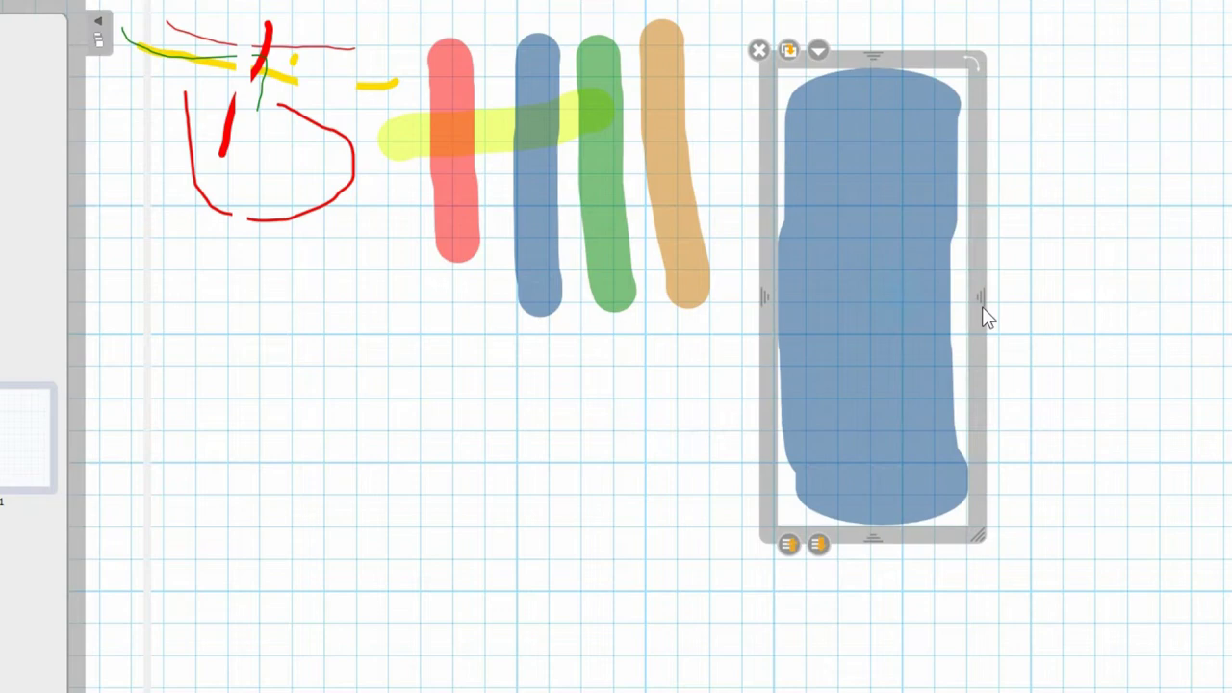
pyautogui.moveTo(875, 537)
pyautogui.mouseDown()
pyautogui.moveTo(876, 689)
pyautogui.moveTo(879, 446)
pyautogui.moveTo(872, 607)
pyautogui.mouseUp()
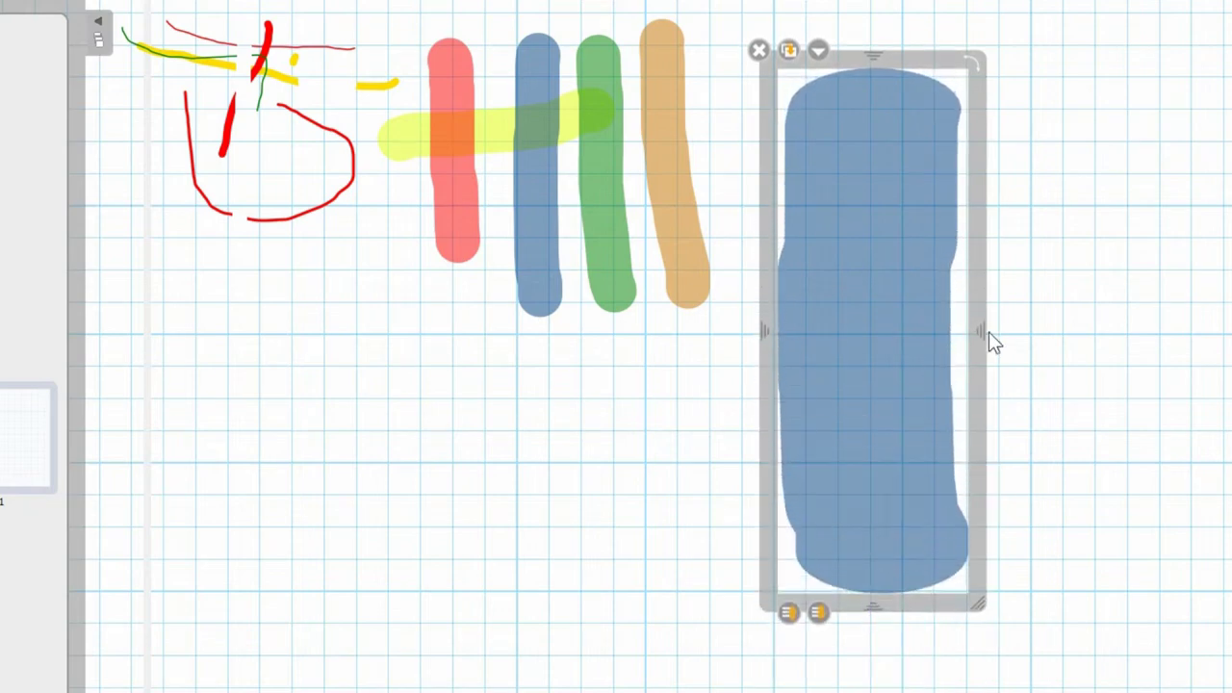
pyautogui.moveTo(983, 329)
pyautogui.mouseDown()
pyautogui.moveTo(946, 319)
pyautogui.moveTo(920, 330)
pyautogui.mouseUp()
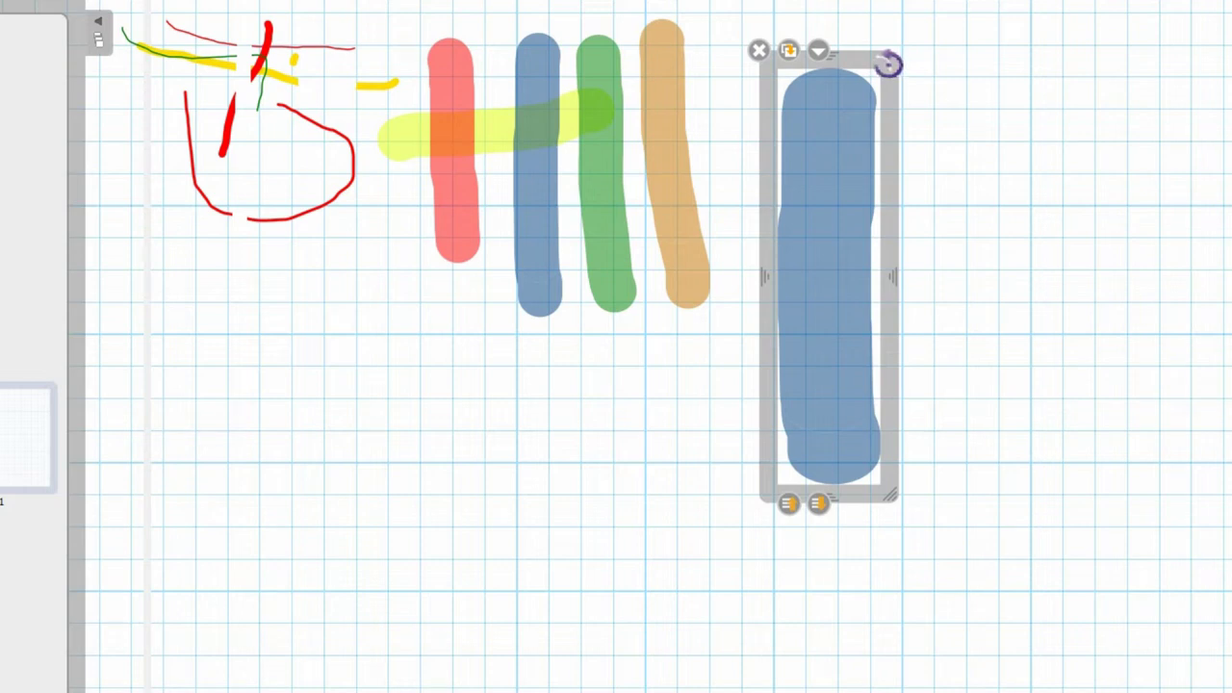
# Rotate the blue copy clockwise so that it leans to the right, and delete it from the page
pyautogui.moveTo(888, 64)
pyautogui.mouseDown()
pyautogui.moveTo(960, 105)
pyautogui.moveTo(969, 135)
pyautogui.moveTo(978, 122)
pyautogui.mouseUp()
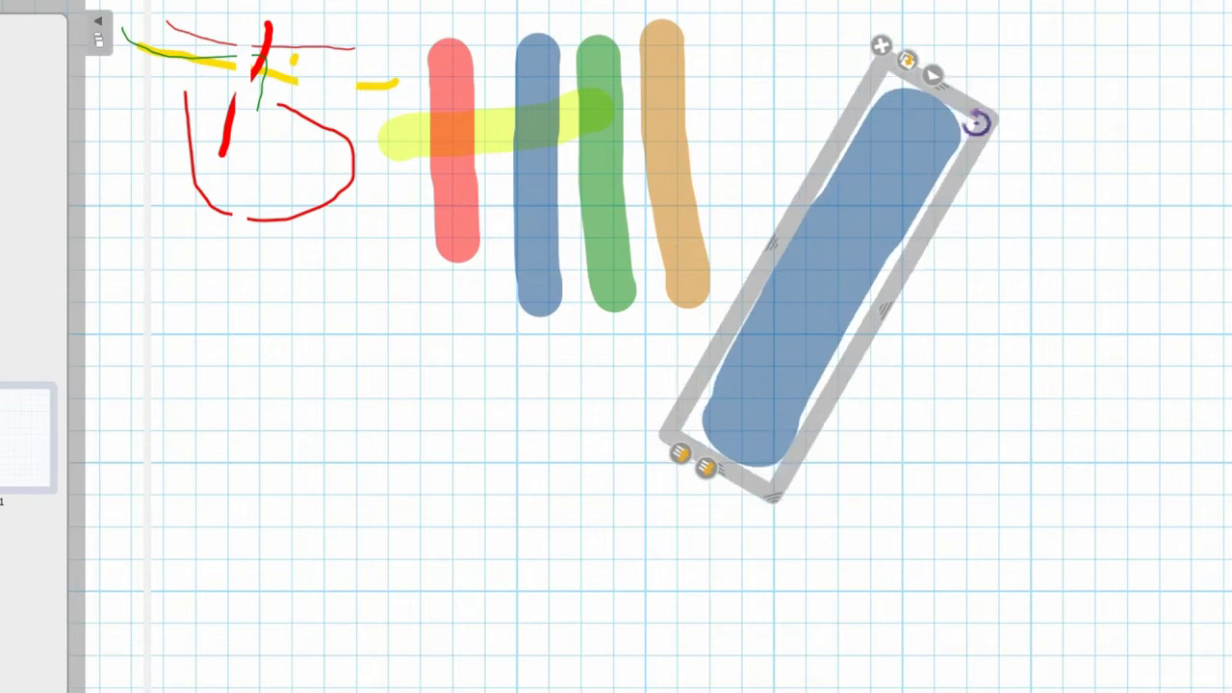
pyautogui.click(882, 46)
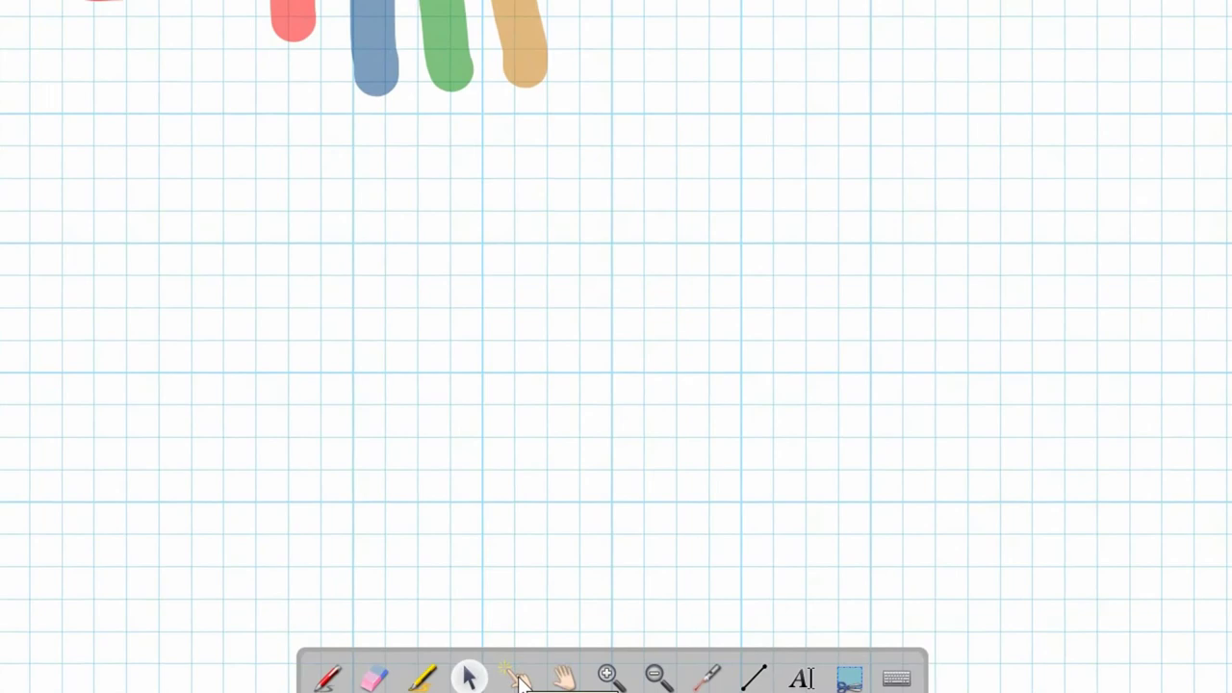
# Activate the item interaction tool and pan the page slightly down and to the left with the hand tool
pyautogui.click(521, 679)
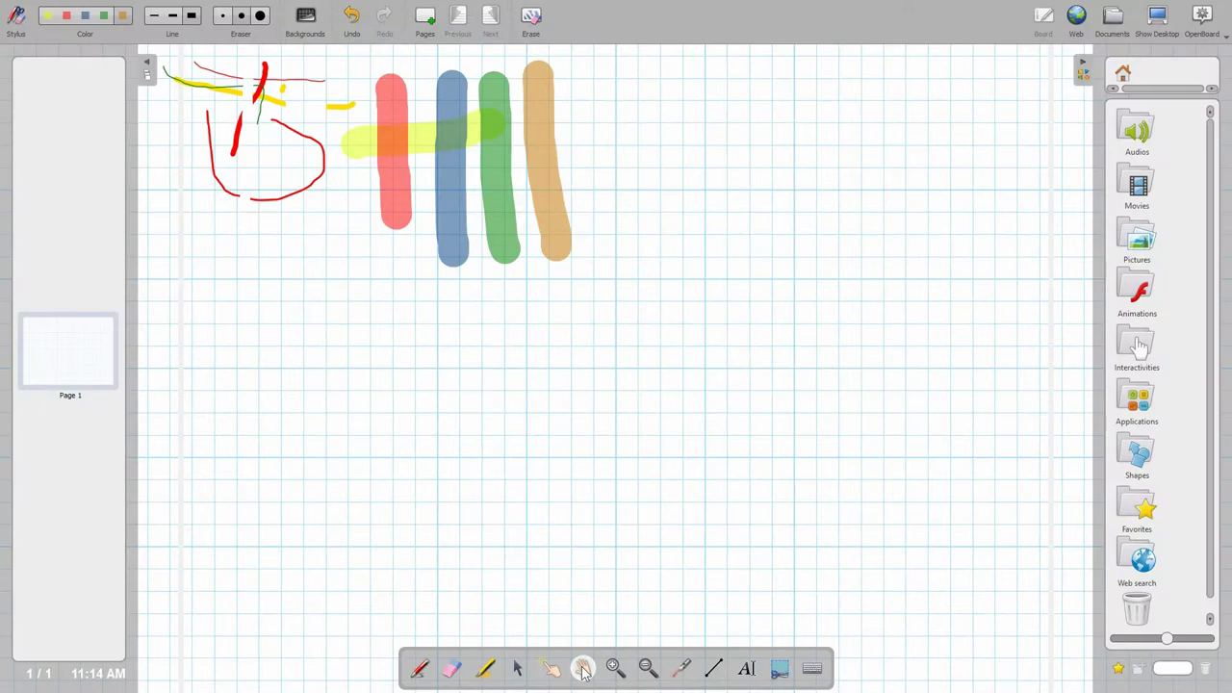
pyautogui.moveTo(545, 434)
pyautogui.mouseDown()
pyautogui.moveTo(545, 462)
pyautogui.moveTo(525, 446)
pyautogui.mouseUp()
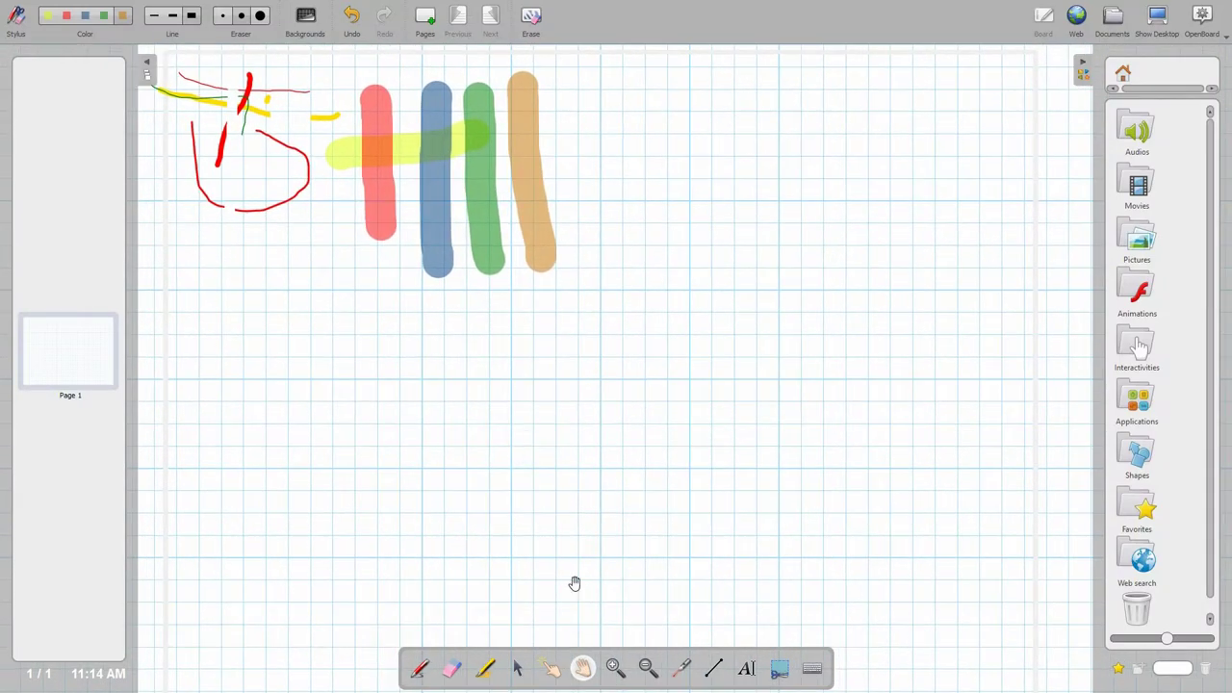
# Zoom in on the page just below the highlighter strokes and zoom back out
pyautogui.click(613, 667)
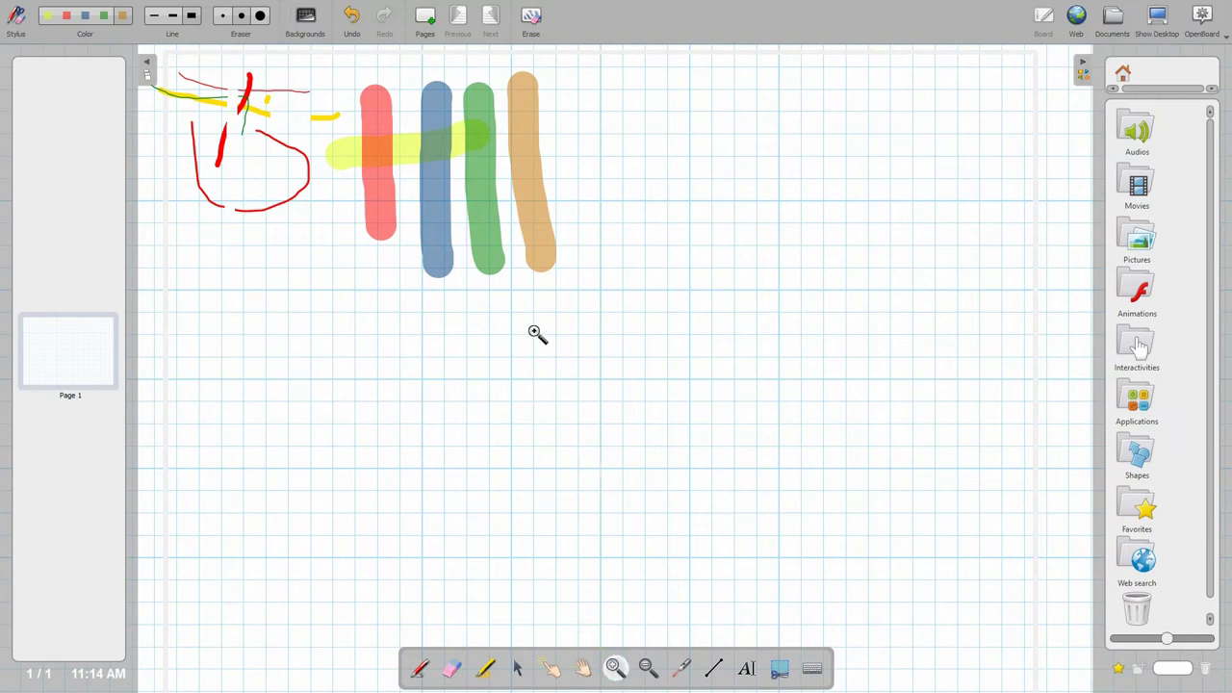
pyautogui.click(536, 333)
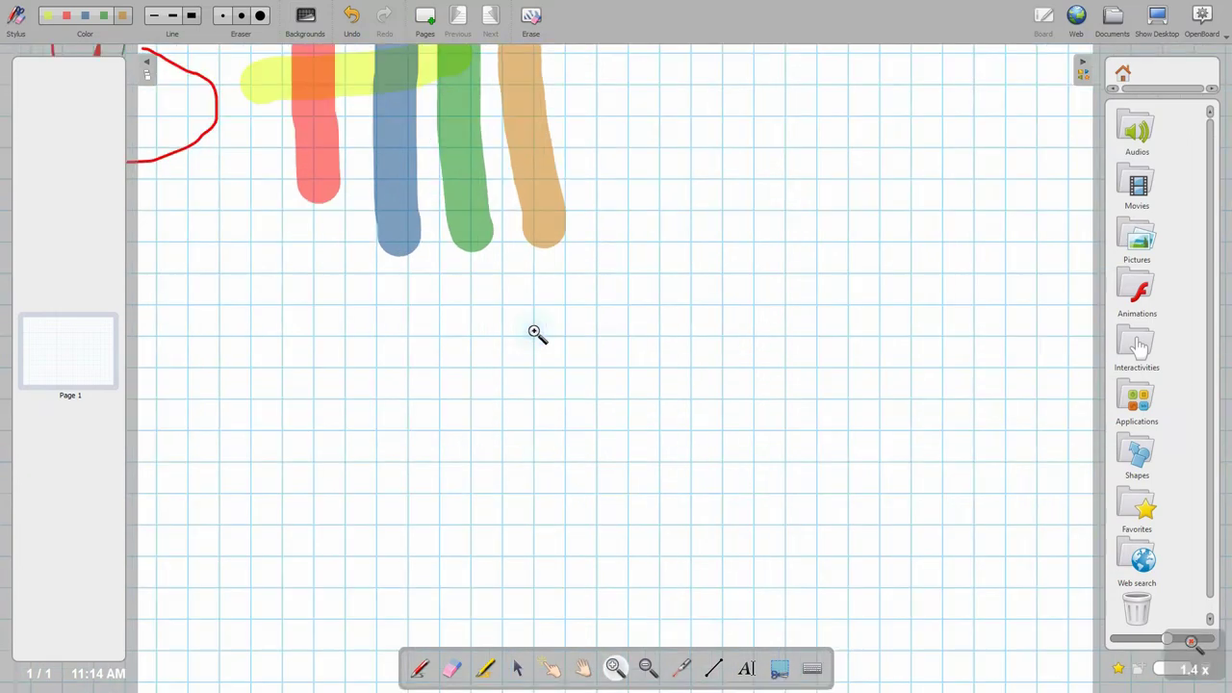
pyautogui.click(648, 667)
pyautogui.click(508, 289)
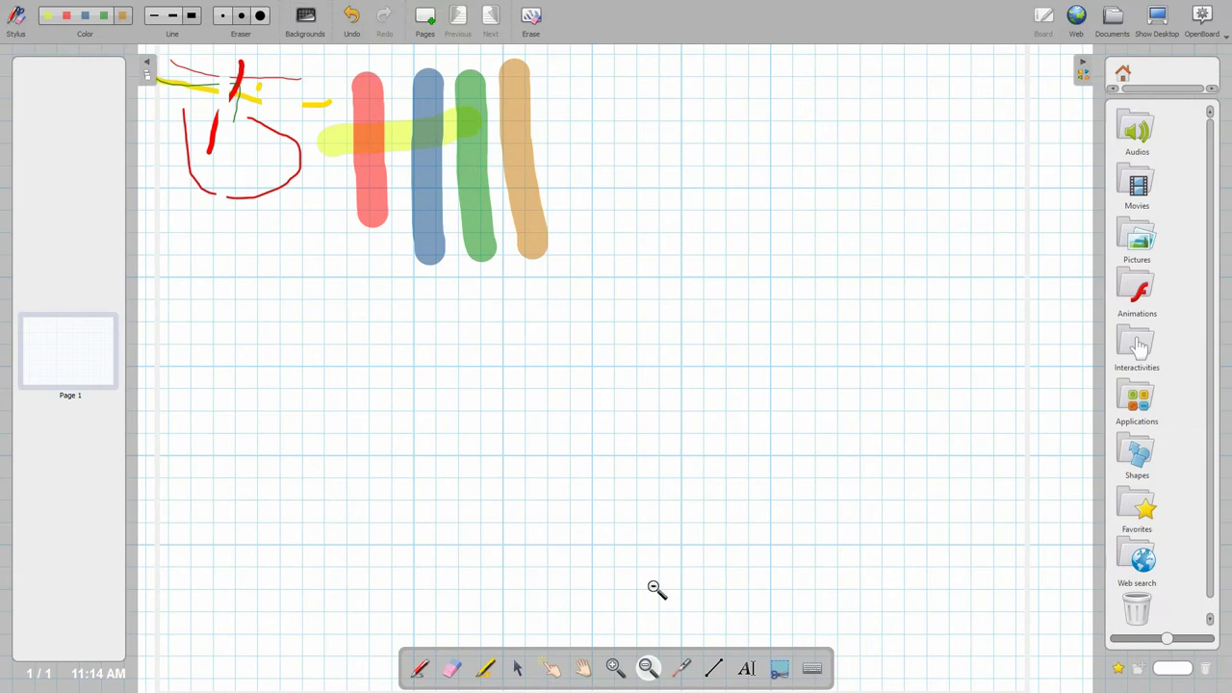
# Point at the lower ends of the highlighter strokes with the virtual laser pointer
pyautogui.click(683, 669)
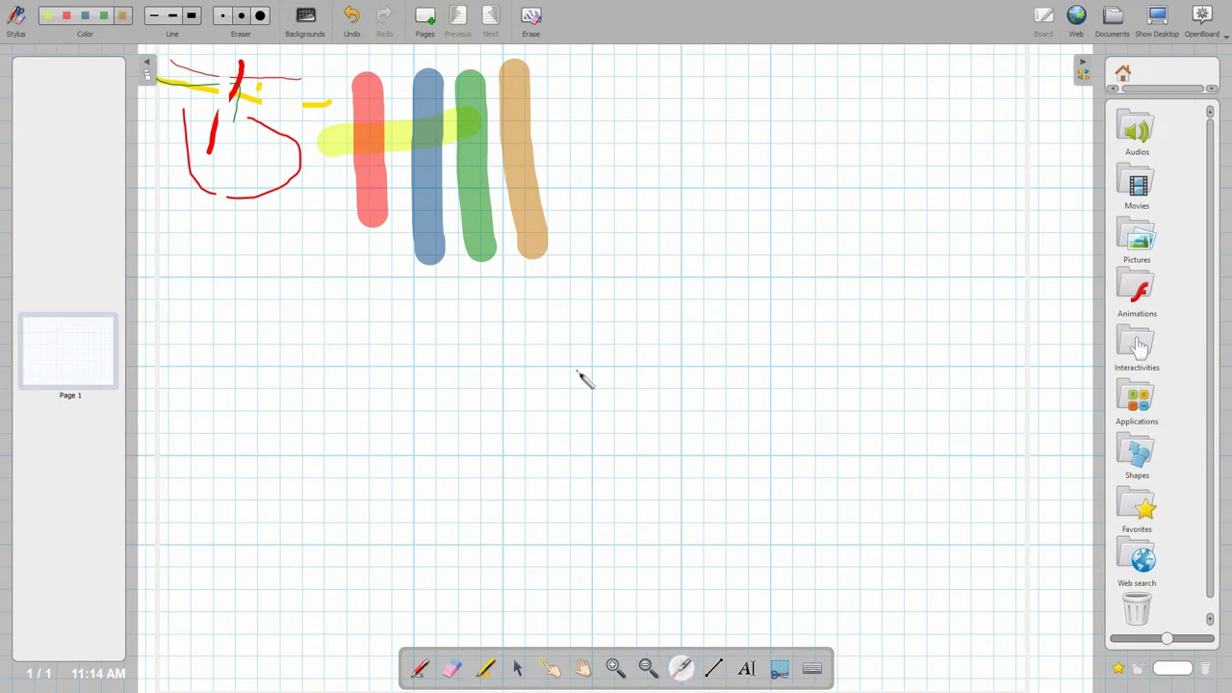
pyautogui.moveTo(565, 313)
pyautogui.mouseDown()
pyautogui.moveTo(407, 210)
pyautogui.moveTo(319, 174)
pyautogui.moveTo(314, 213)
pyautogui.mouseUp()
pyautogui.moveTo(375, 267)
pyautogui.mouseDown()
pyautogui.moveTo(475, 218)
pyautogui.moveTo(481, 226)
pyautogui.mouseUp()
pyautogui.click(496, 260)
pyautogui.moveTo(526, 272); pyautogui.dragTo(526, 203)
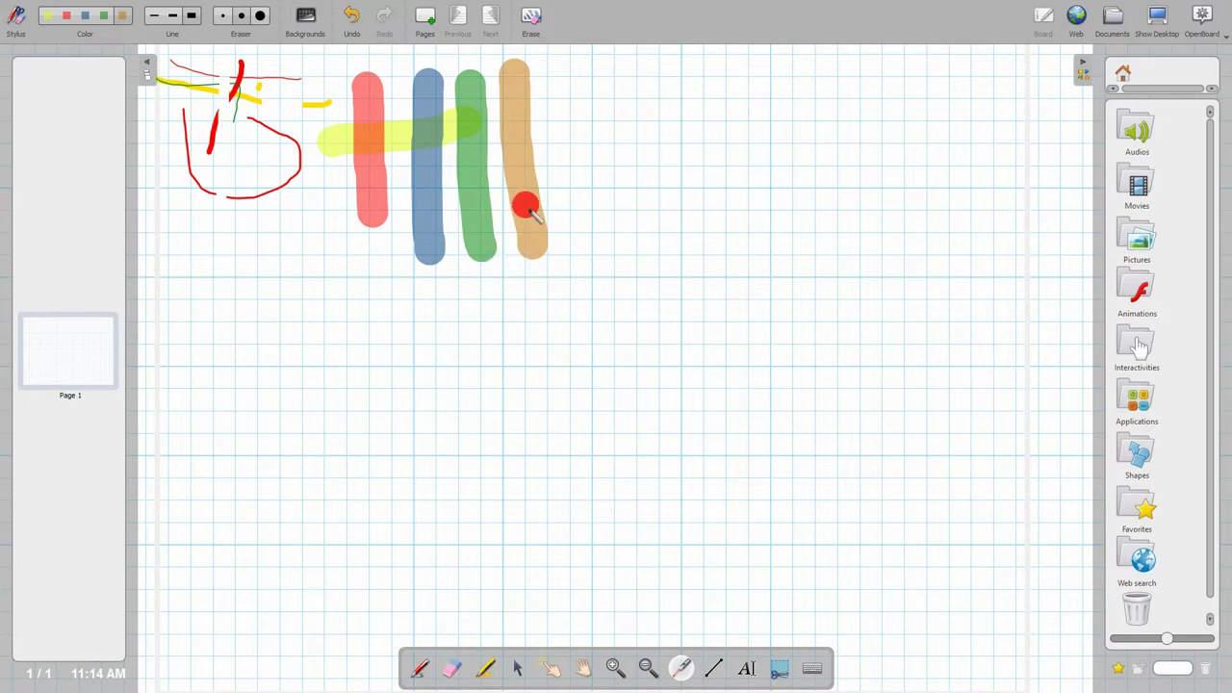
pyautogui.click(513, 183)
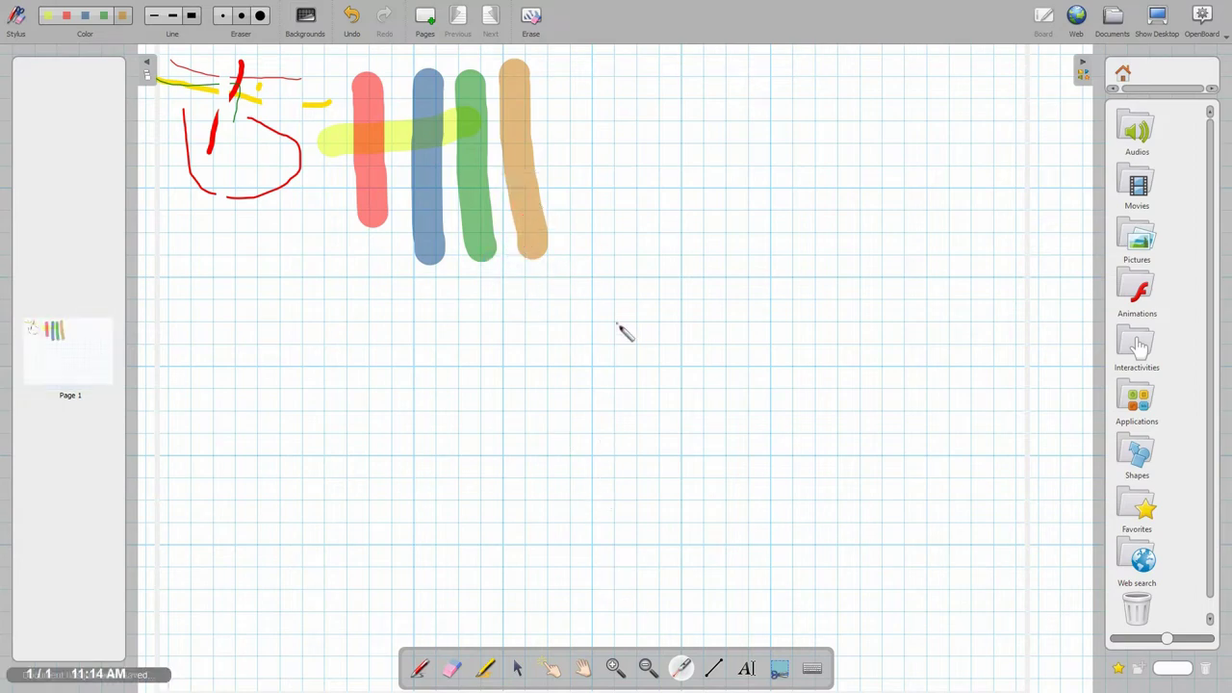
# Draw two crossing straight green lines with the line tool, just below the lower end of the tan highlighter stroke
pyautogui.click(715, 672)
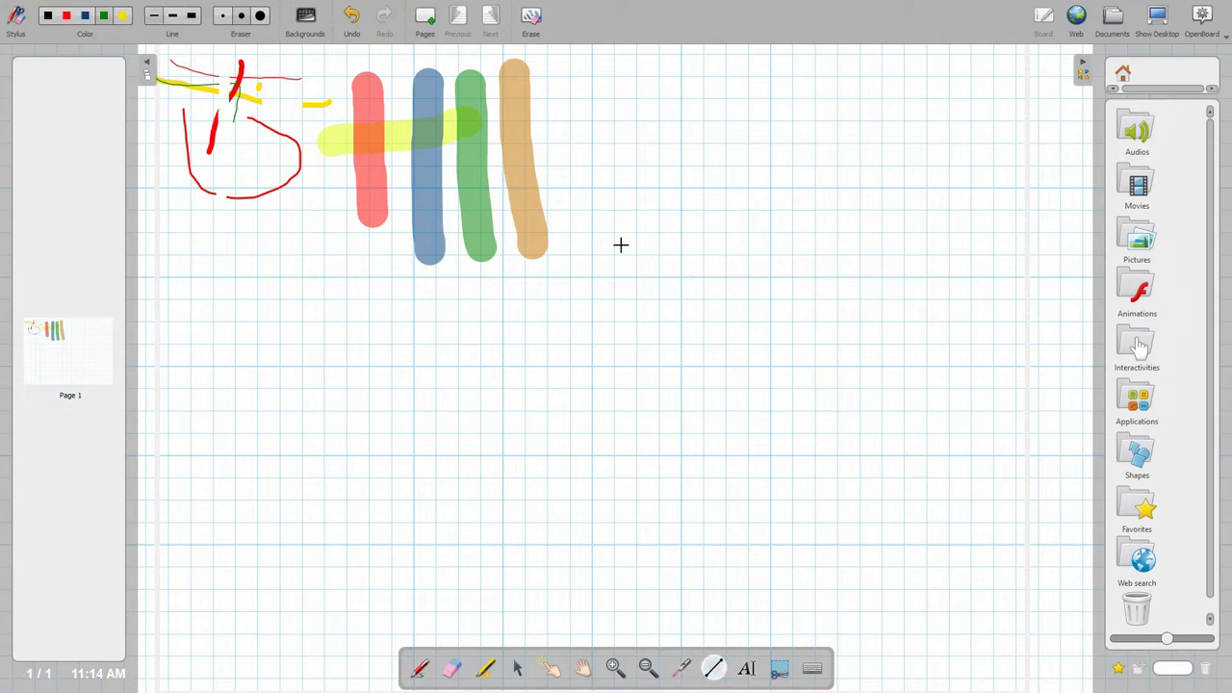
pyautogui.moveTo(616, 222); pyautogui.dragTo(517, 362)
pyautogui.moveTo(615, 325); pyautogui.dragTo(514, 277)
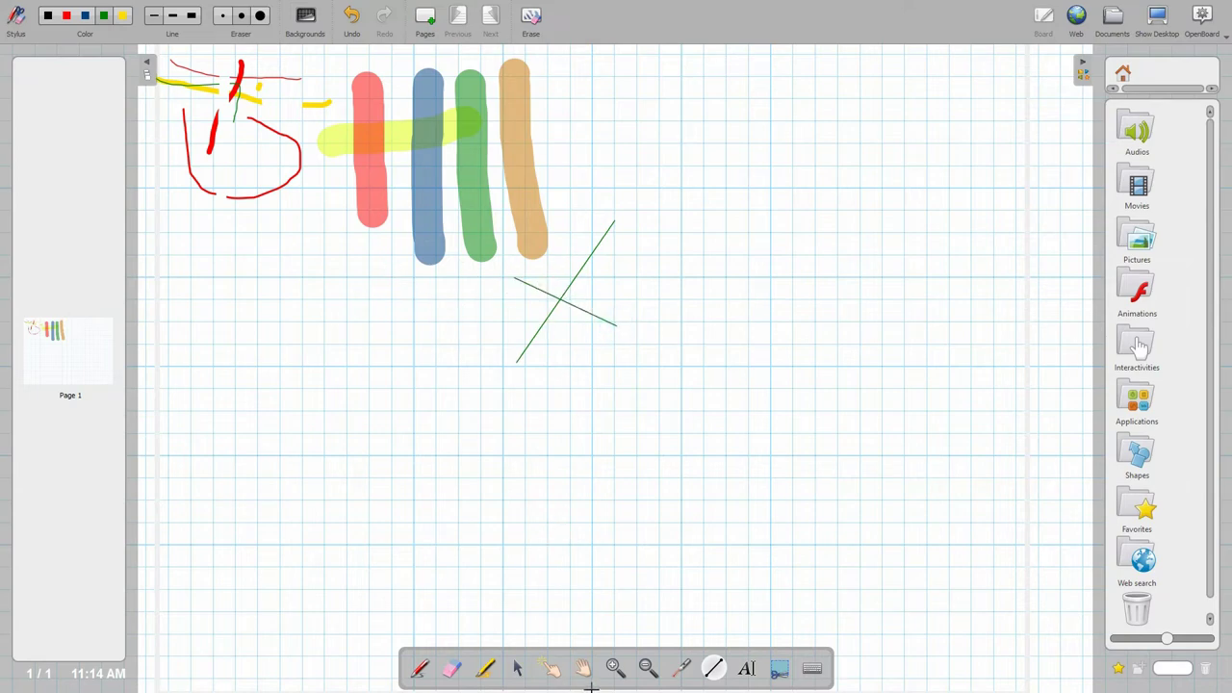
# Rotate the flatter of the two green lines counterclockwise by about 19°, and deselect it
pyautogui.click(518, 669)
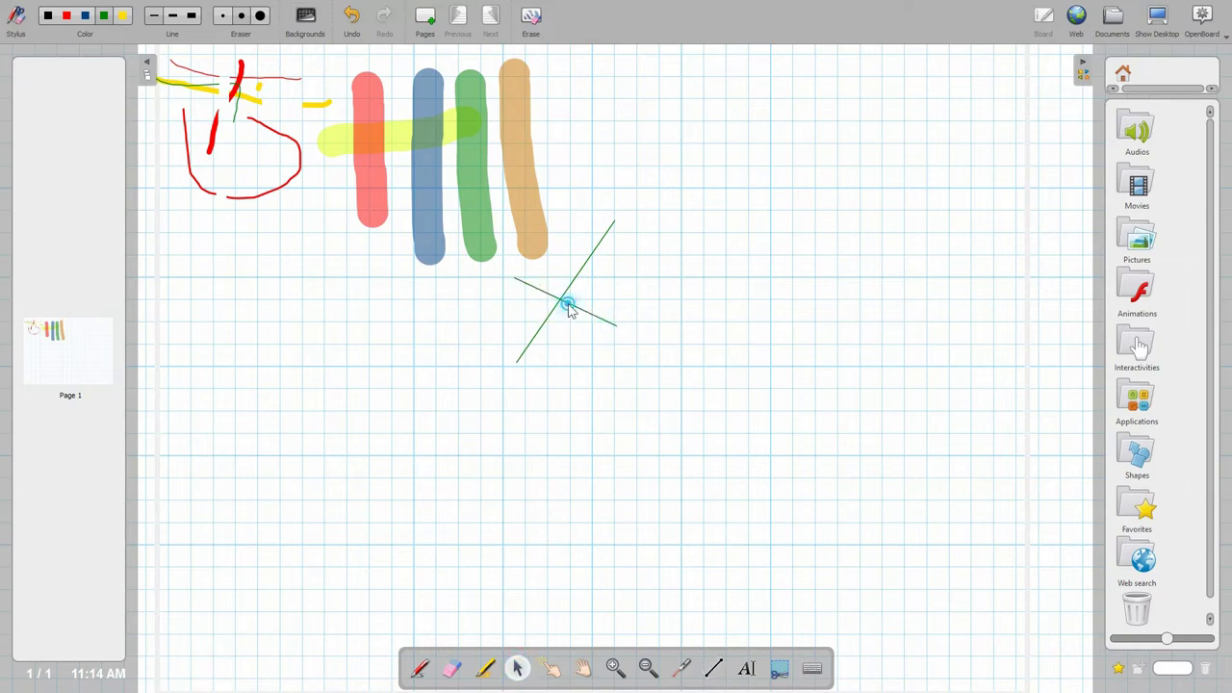
pyautogui.click(568, 308)
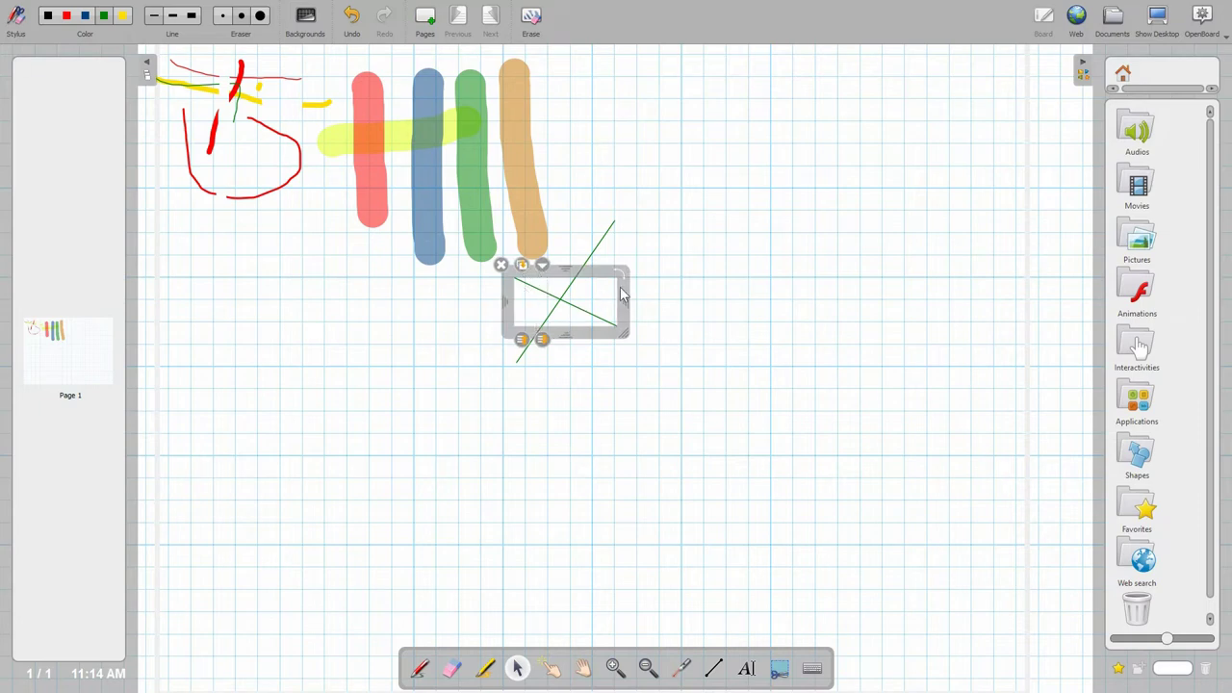
pyautogui.moveTo(625, 270); pyautogui.dragTo(603, 256)
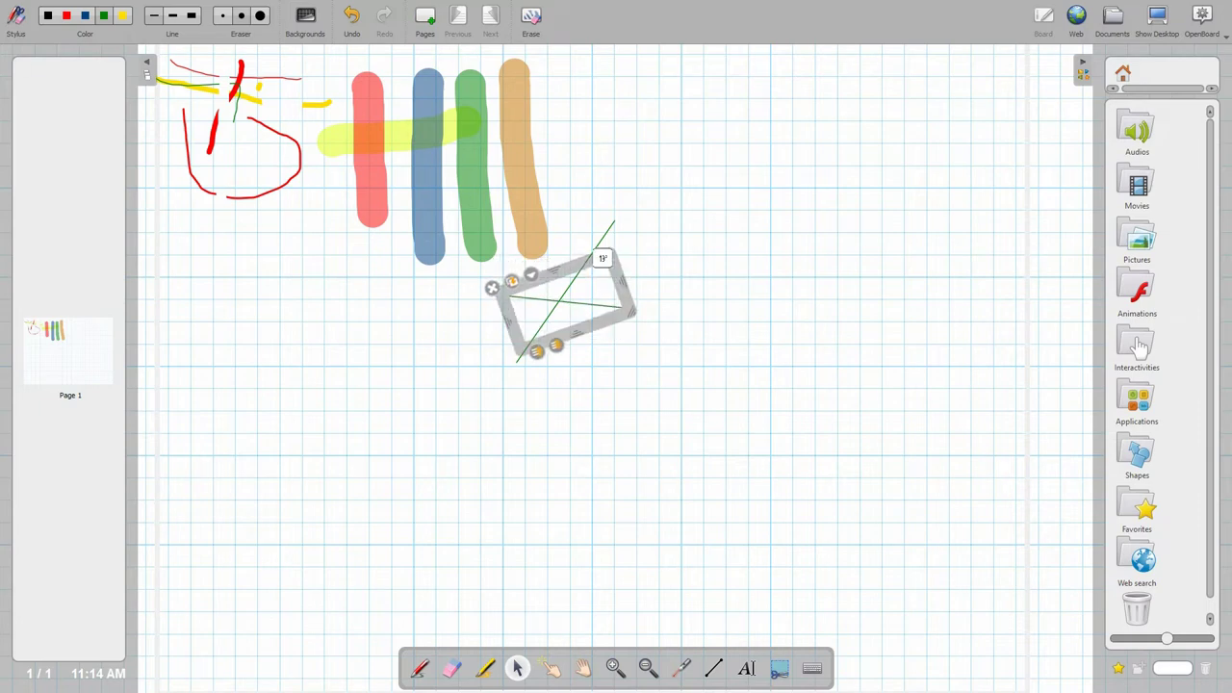
pyautogui.click(560, 382)
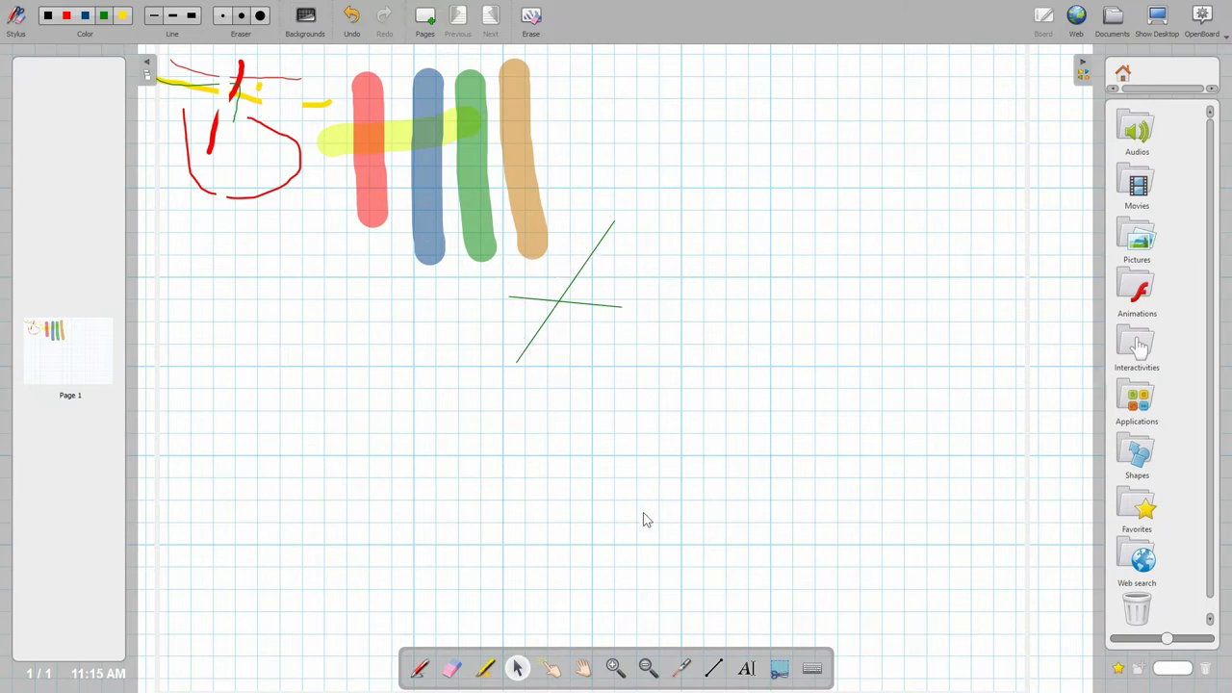
# Add a text box beside the tan stroke reading "this is some text." and widen it to hold the sentence on one line
pyautogui.click(747, 669)
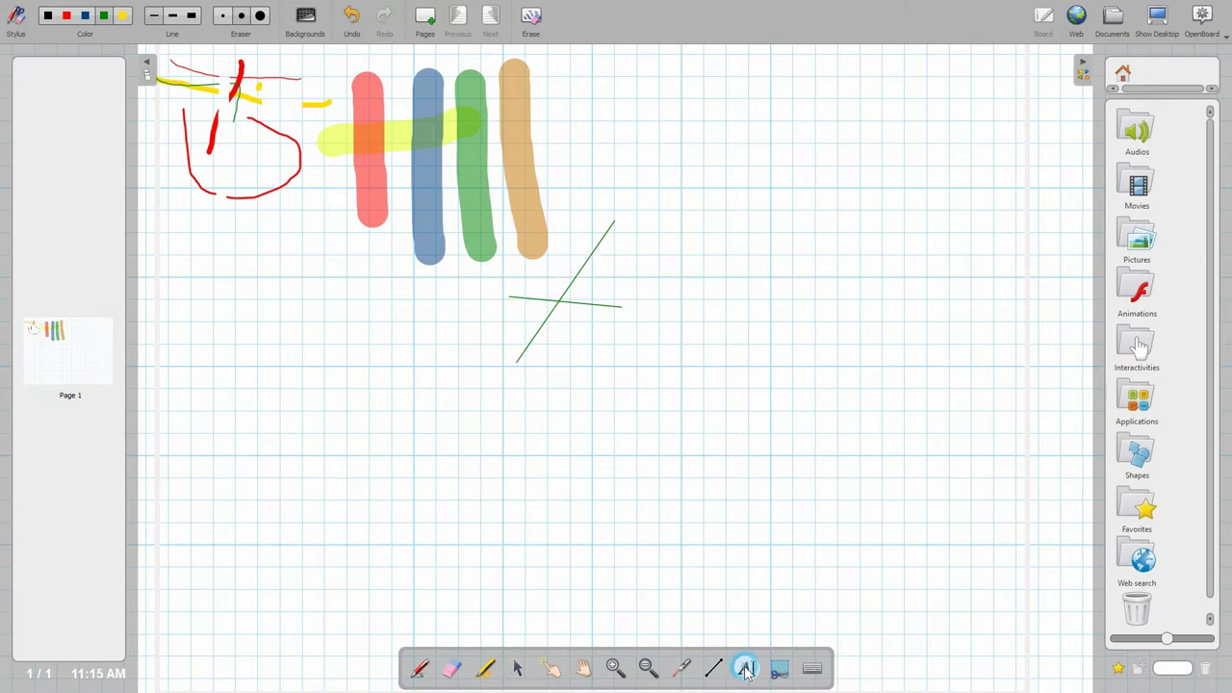
pyautogui.click(610, 137)
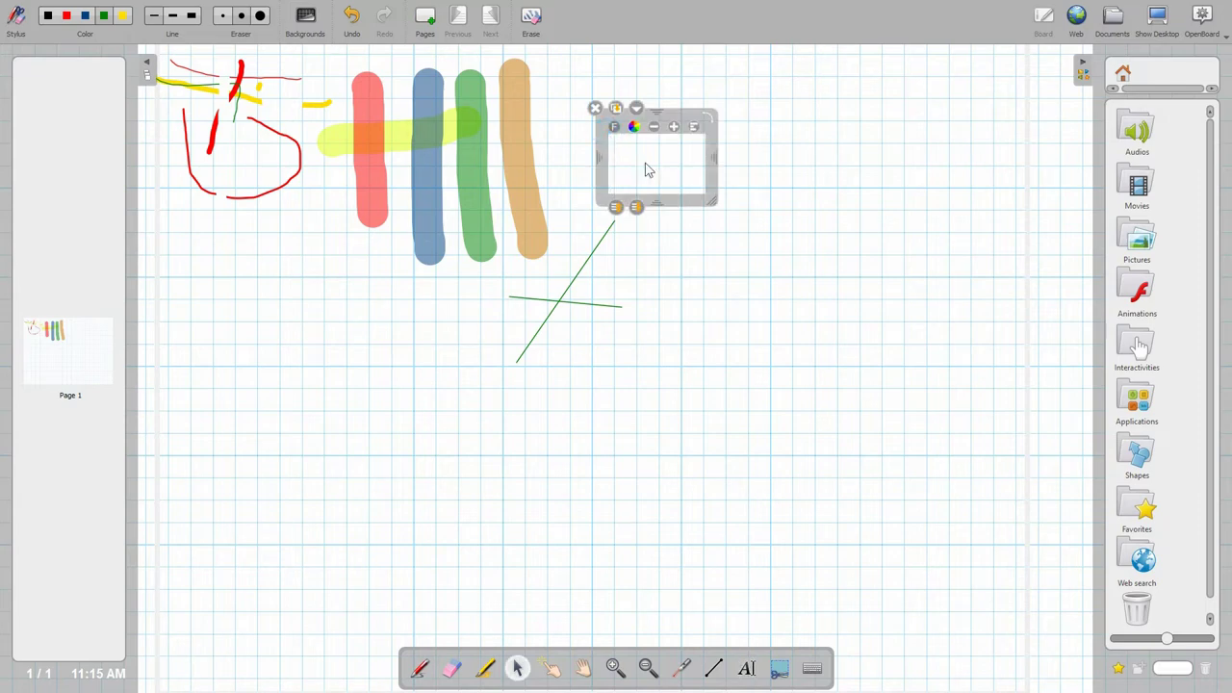
pyautogui.write('this is some text.')
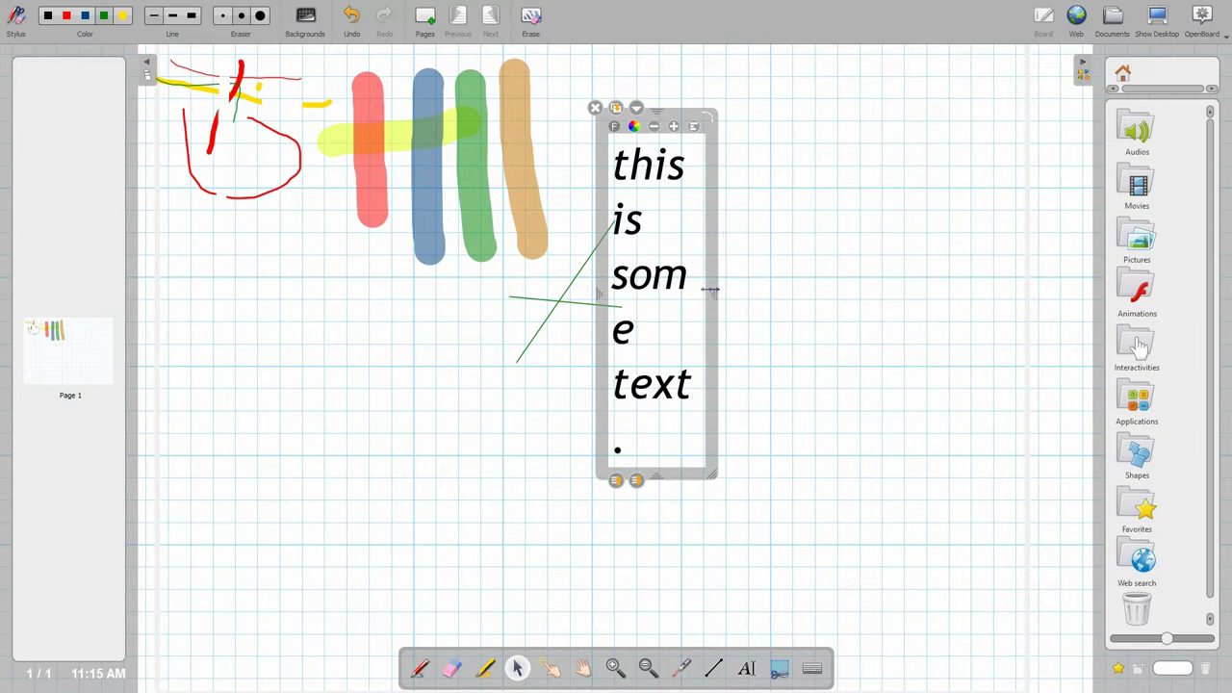
pyautogui.moveTo(714, 291); pyautogui.dragTo(996, 259)
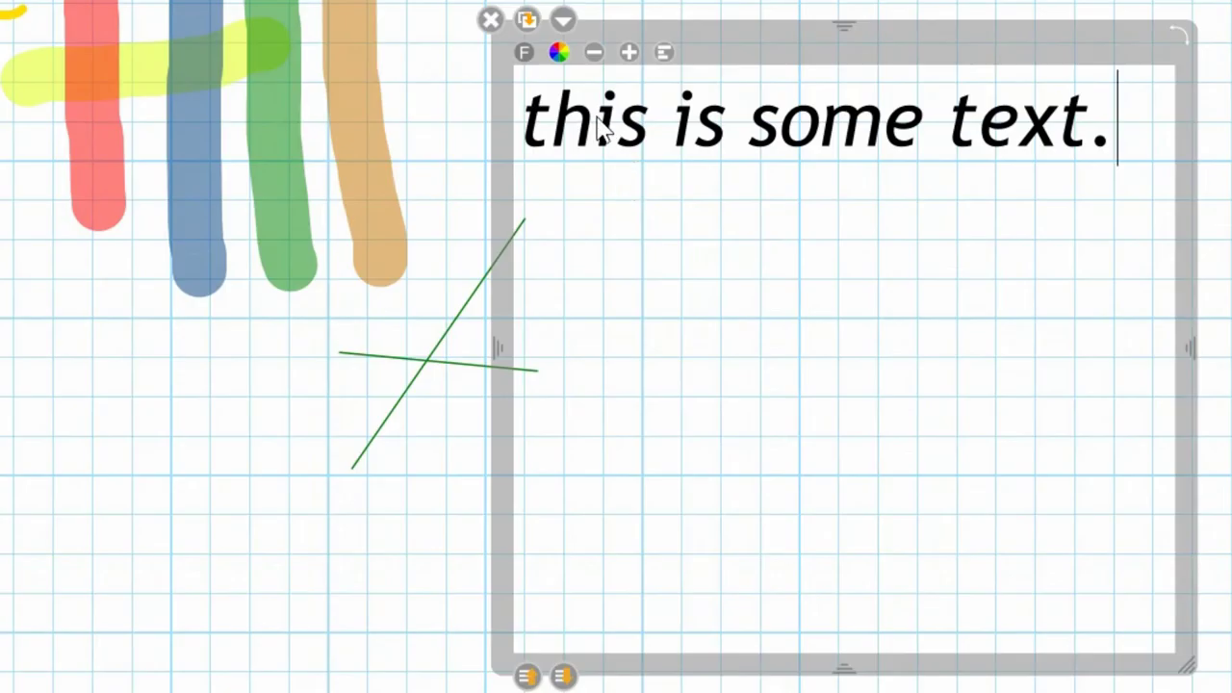
# Color the word "this" bright green using the basic colors
pyautogui.doubleClick(655, 165)
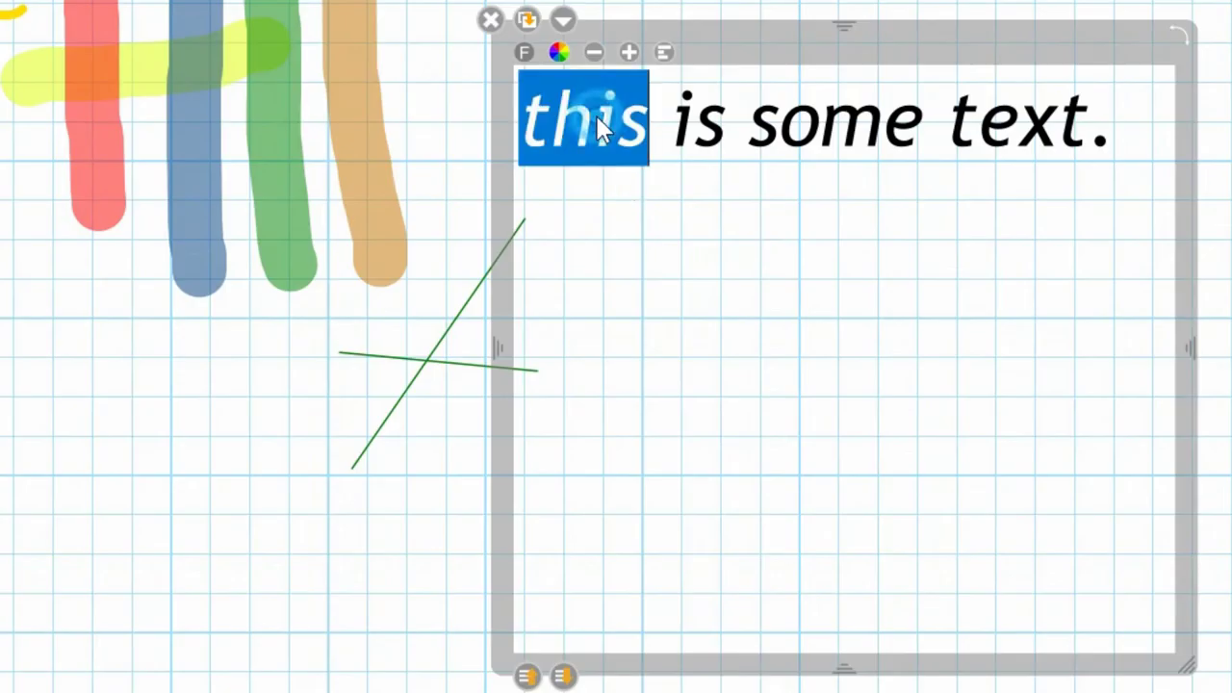
pyautogui.click(560, 59)
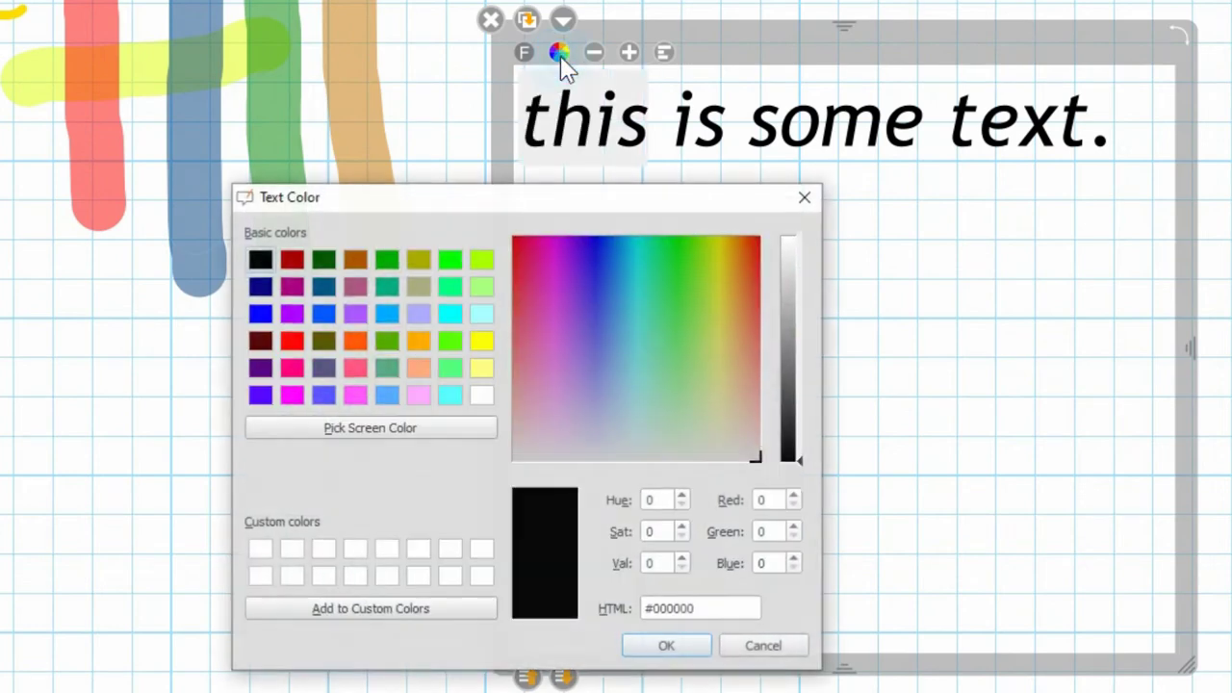
pyautogui.click(448, 259)
pyautogui.click(664, 646)
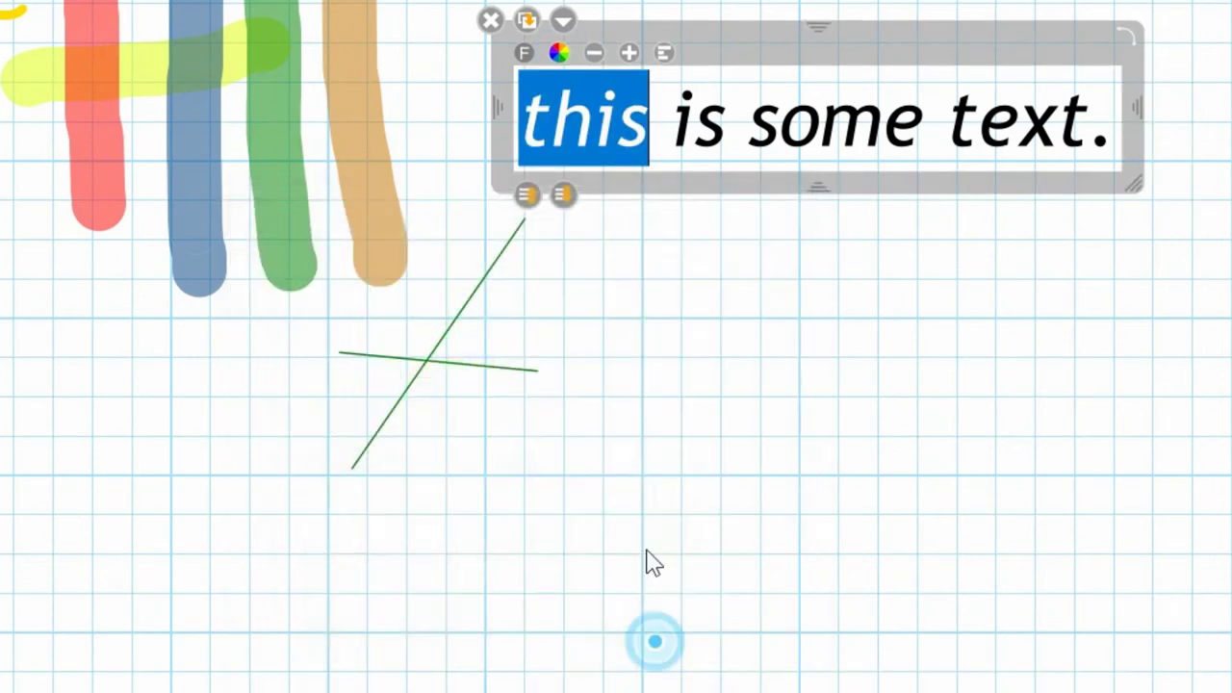
# Try to recolor the word "is" with a green shade from the color spectrum
pyautogui.click(686, 130)
pyautogui.doubleClick(686, 130)
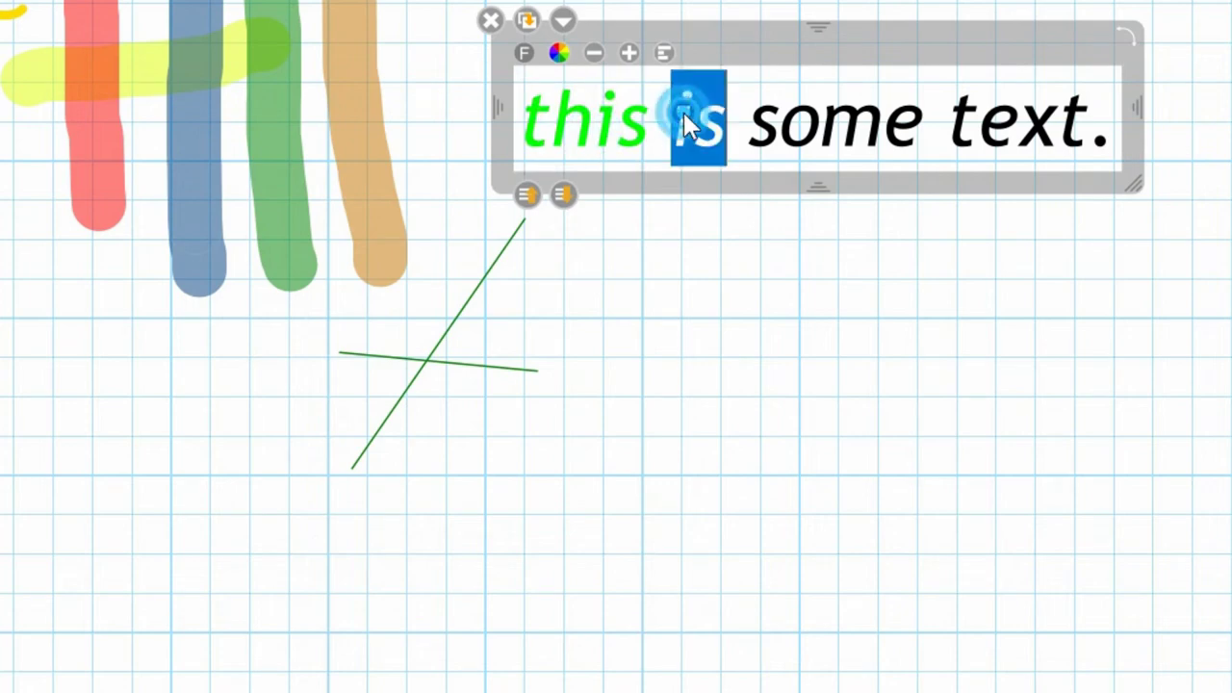
pyautogui.click(560, 53)
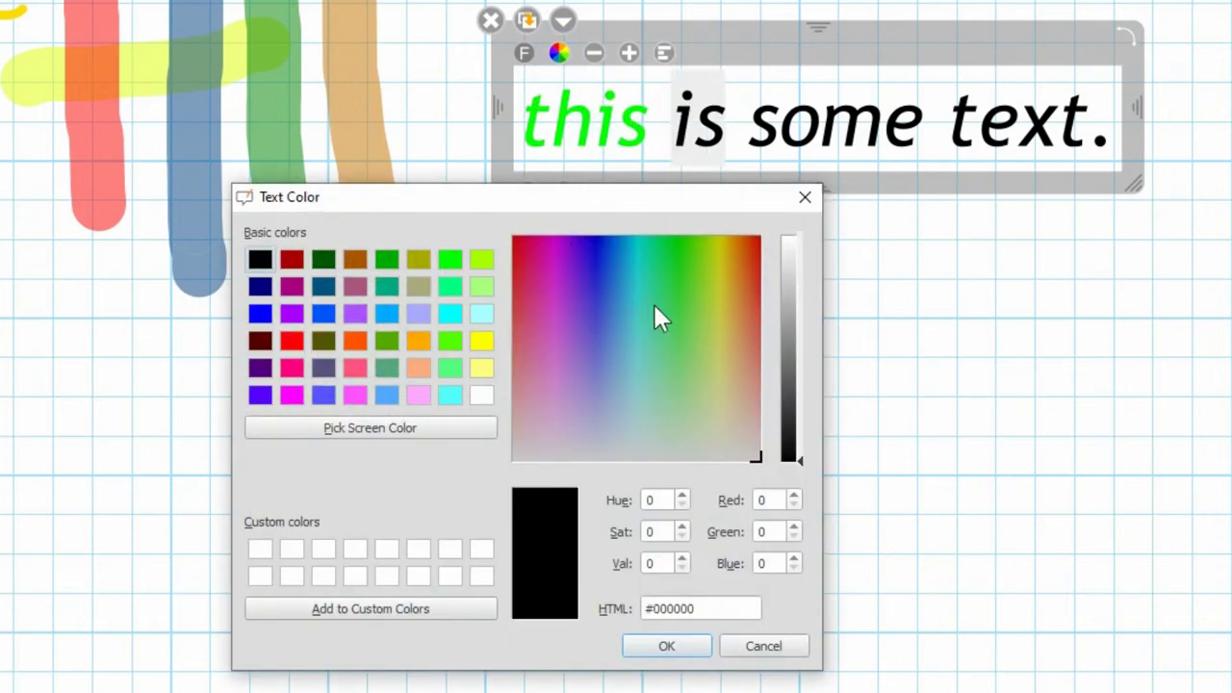
pyautogui.moveTo(653, 301); pyautogui.dragTo(664, 334)
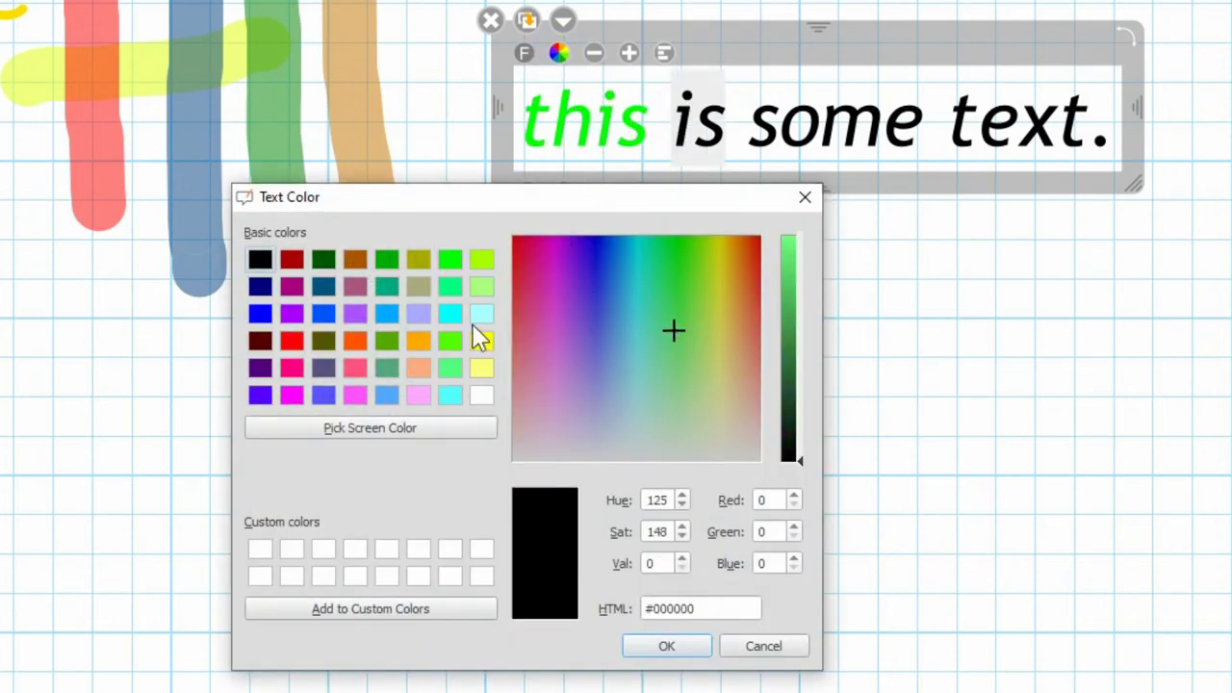
pyautogui.click(674, 645)
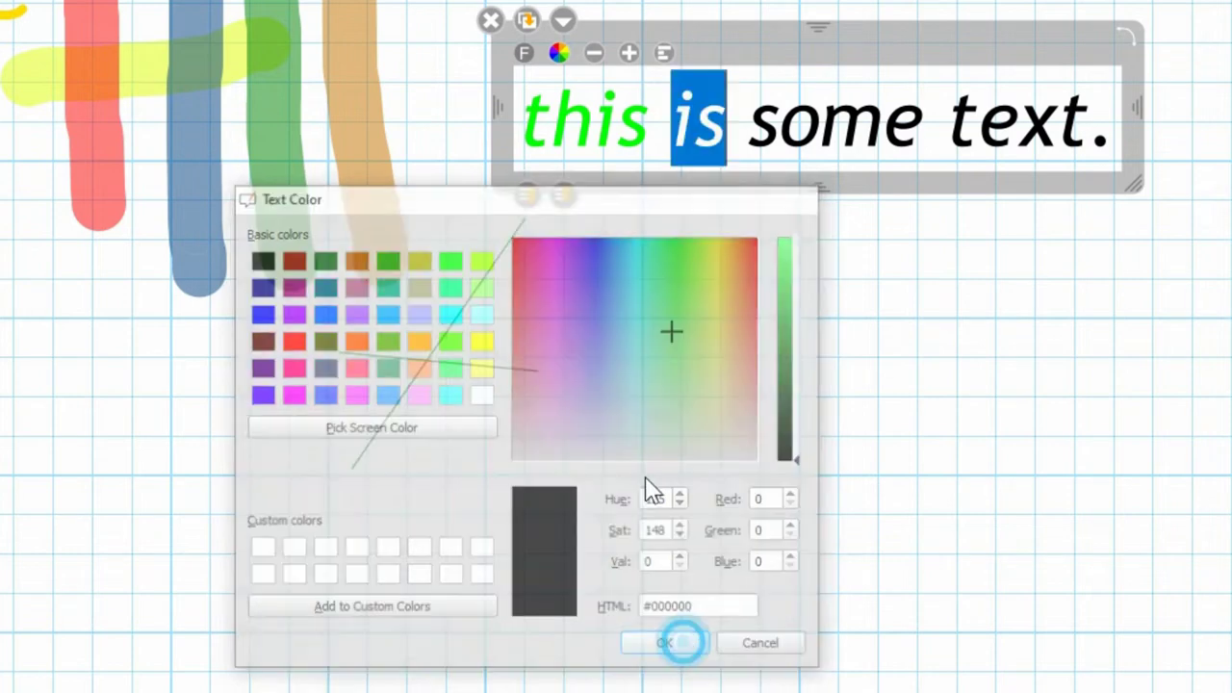
pyautogui.click(637, 123)
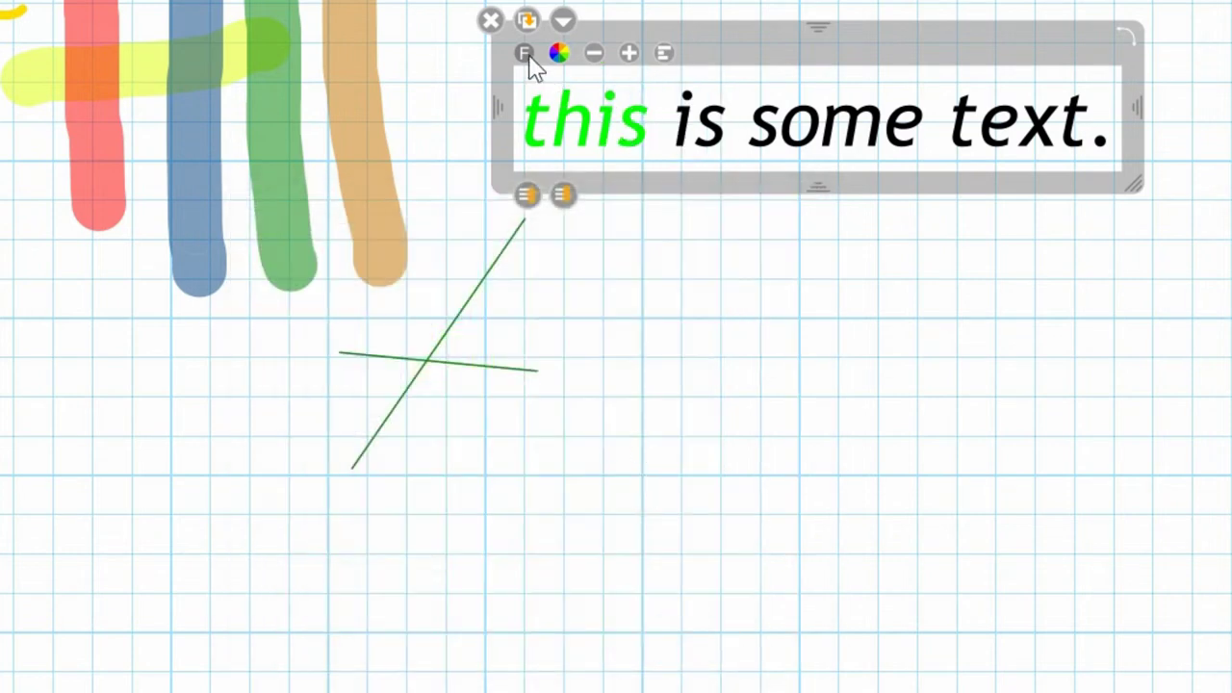
# Set the word "some" to Verdana Italic, size 72
pyautogui.doubleClick(784, 123)
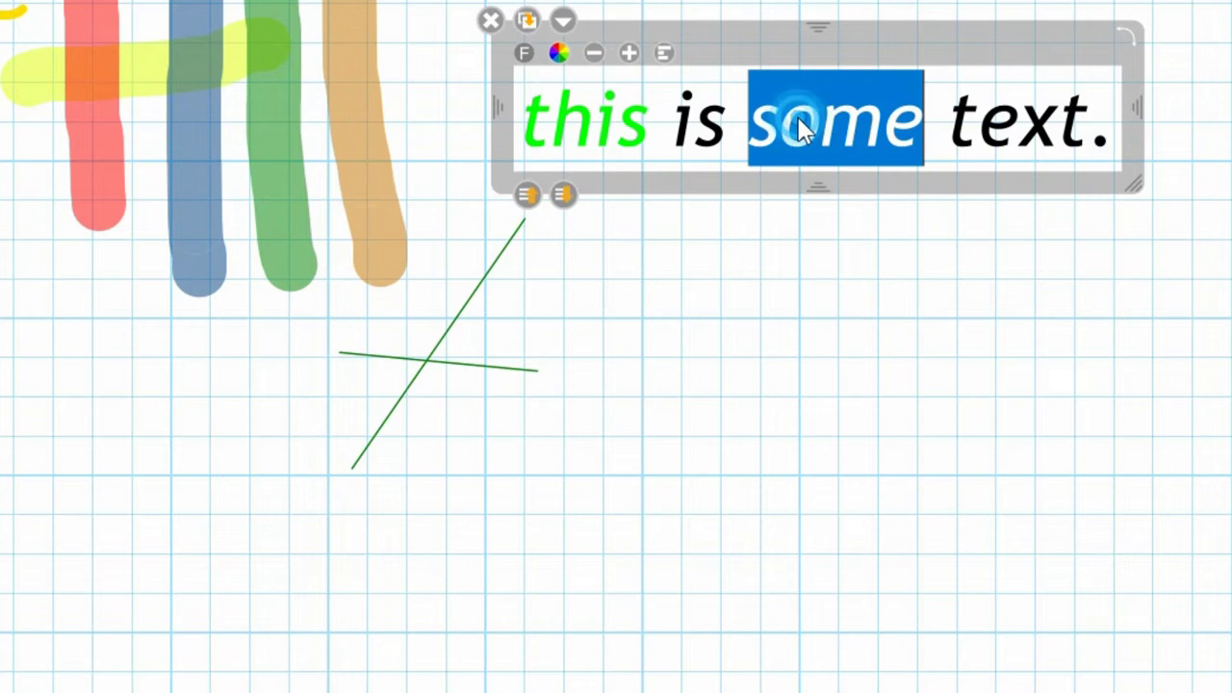
pyautogui.click(526, 53)
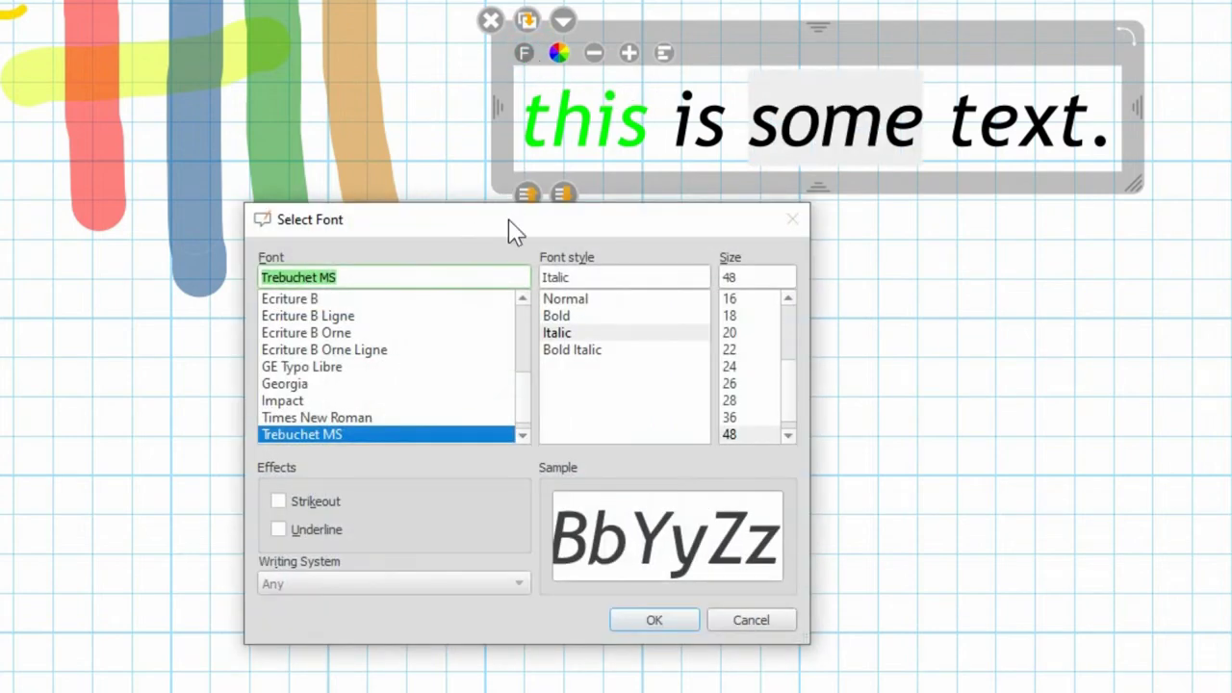
pyautogui.click(349, 333)
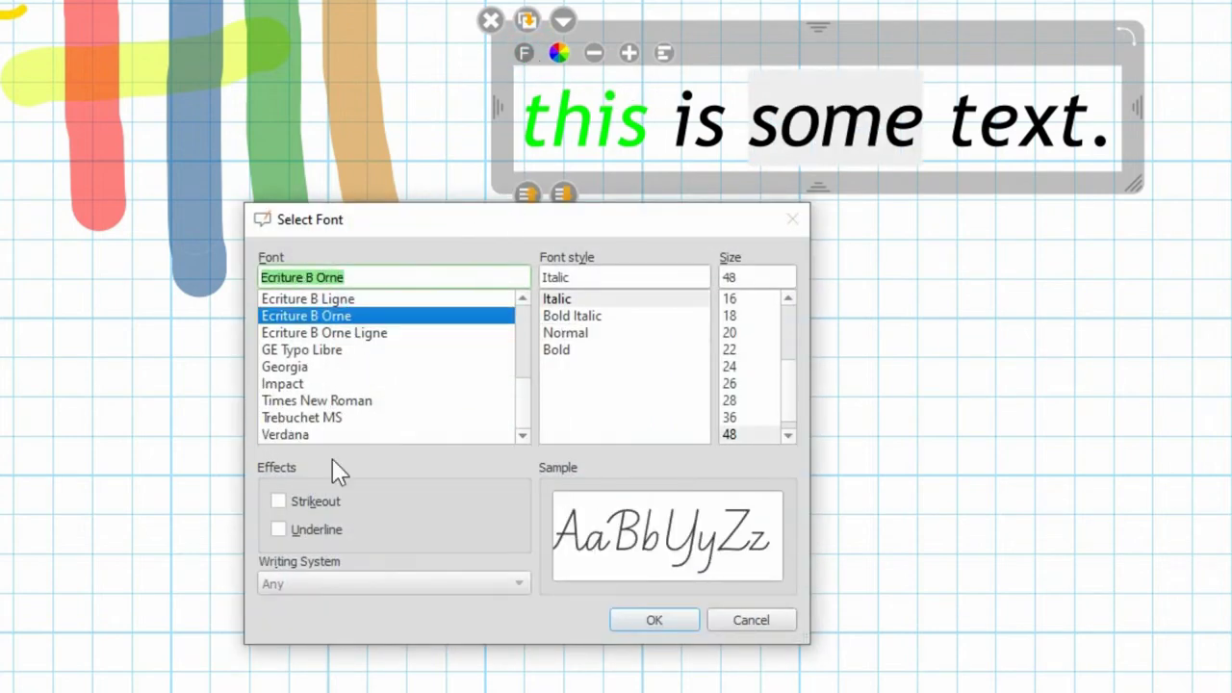
pyautogui.click(309, 434)
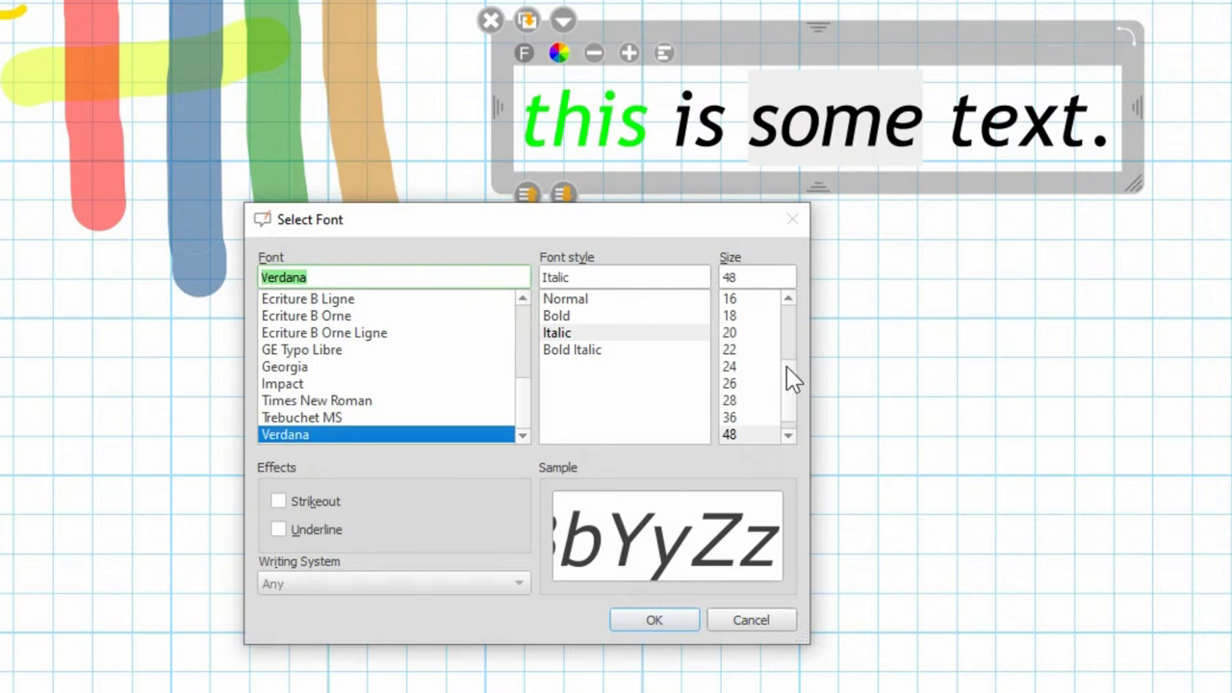
pyautogui.moveTo(786, 366); pyautogui.dragTo(787, 427)
pyautogui.click(748, 434)
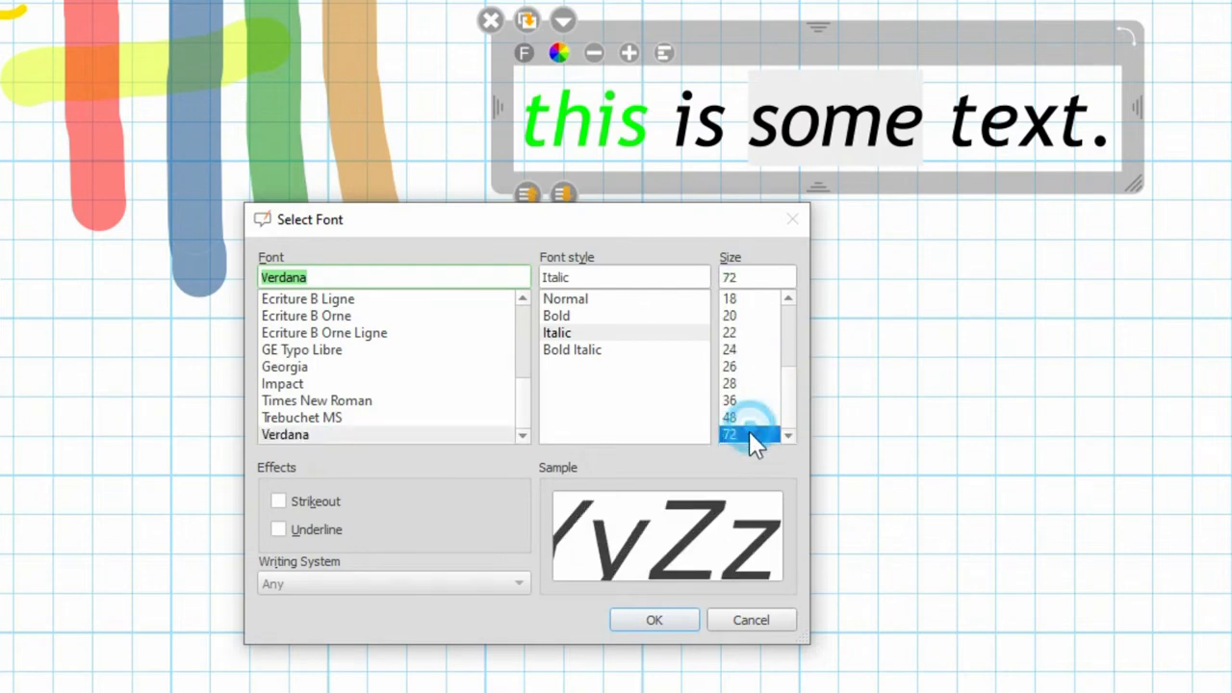
pyautogui.click(666, 621)
pyautogui.click(814, 157)
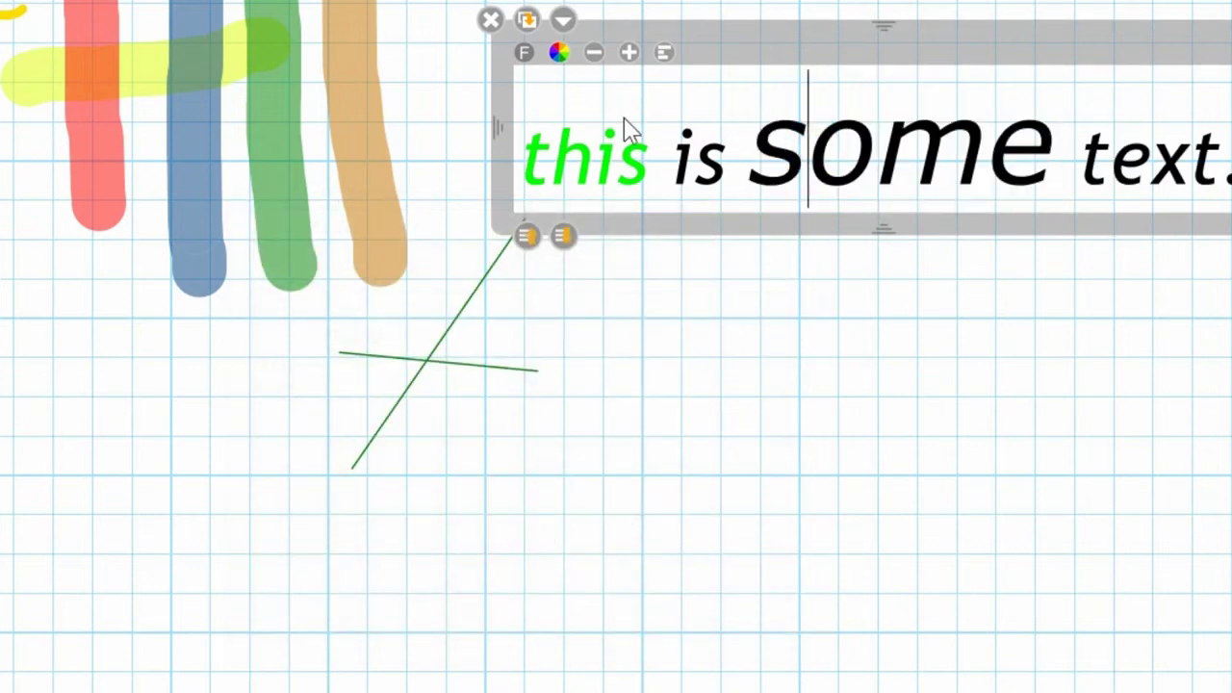
# Reduce the size of all the text in the box by two steps and enlarge it by two steps again
pyautogui.click(596, 53)
pyautogui.click(596, 53)
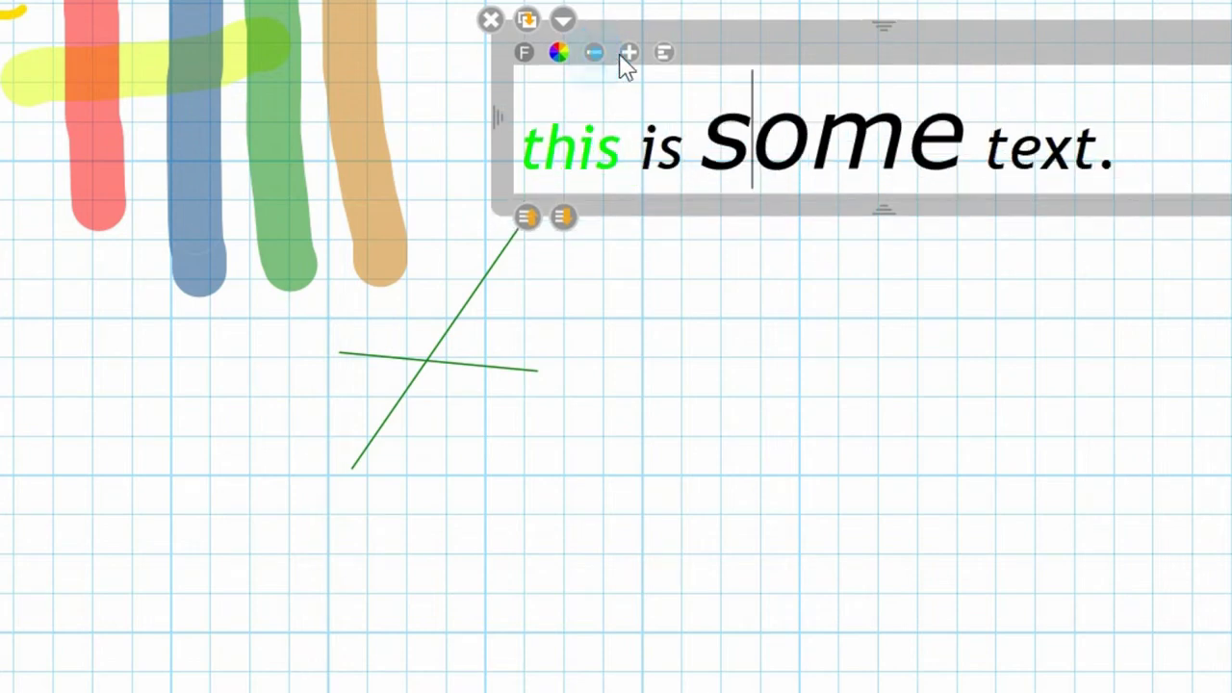
pyautogui.click(629, 53)
pyautogui.click(629, 53)
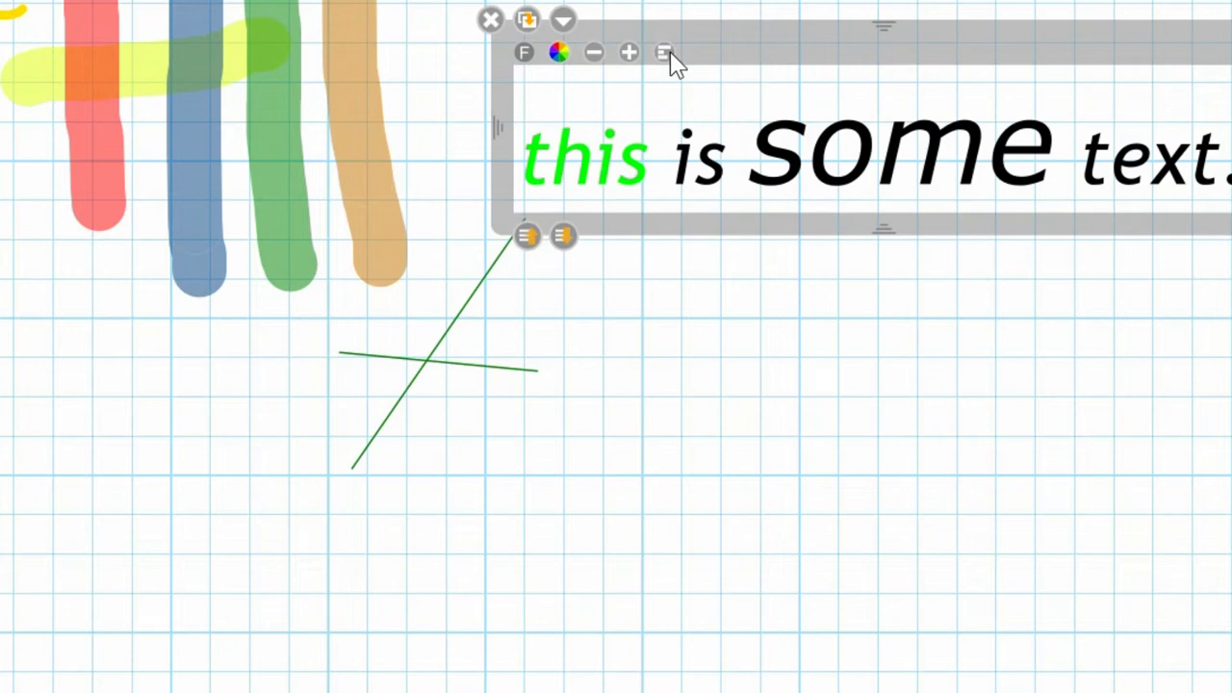
# Toggle the text alignment and extend the text box's left edge across to the blue highlighter stroke
pyautogui.click(664, 52)
pyautogui.click(497, 127)
pyautogui.moveTo(497, 127); pyautogui.dragTo(132, 125)
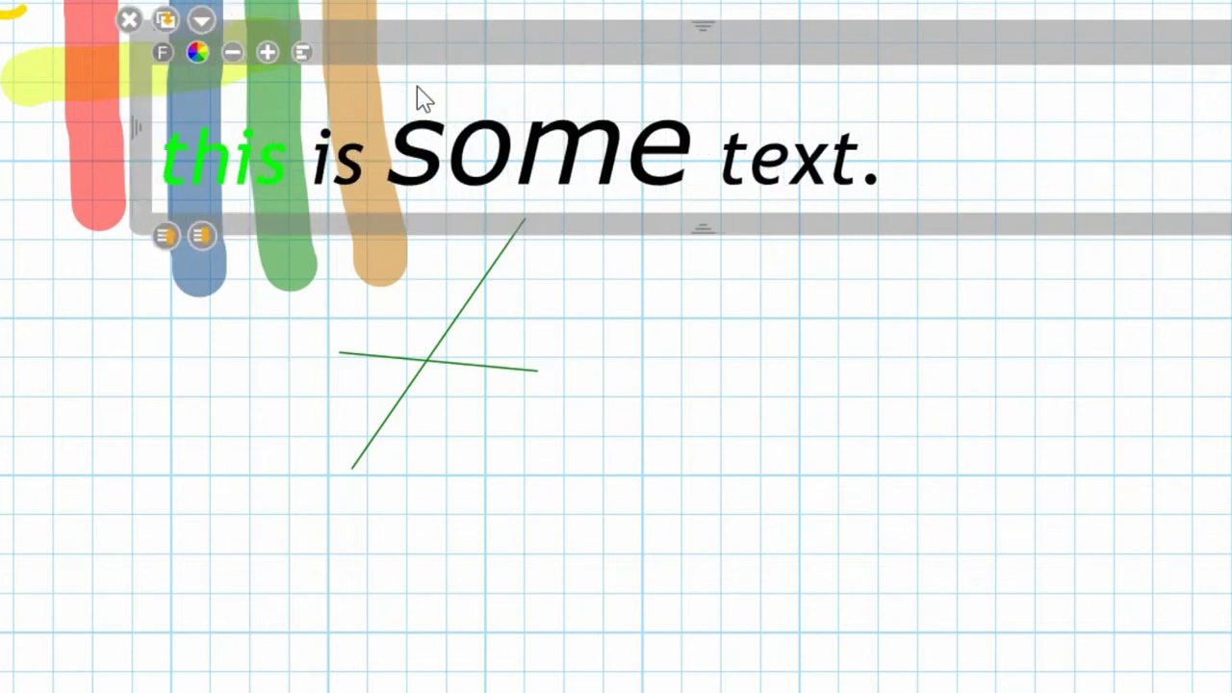
# Cycle through the text alignment options back to left alignment, and pull the box's left edge back to the tan stroke
pyautogui.click(302, 52)
pyautogui.click(302, 52)
pyautogui.click(303, 52)
pyautogui.click(302, 52)
pyautogui.click(303, 52)
pyautogui.click(302, 52)
pyautogui.moveTo(132, 128); pyautogui.dragTo(366, 131)
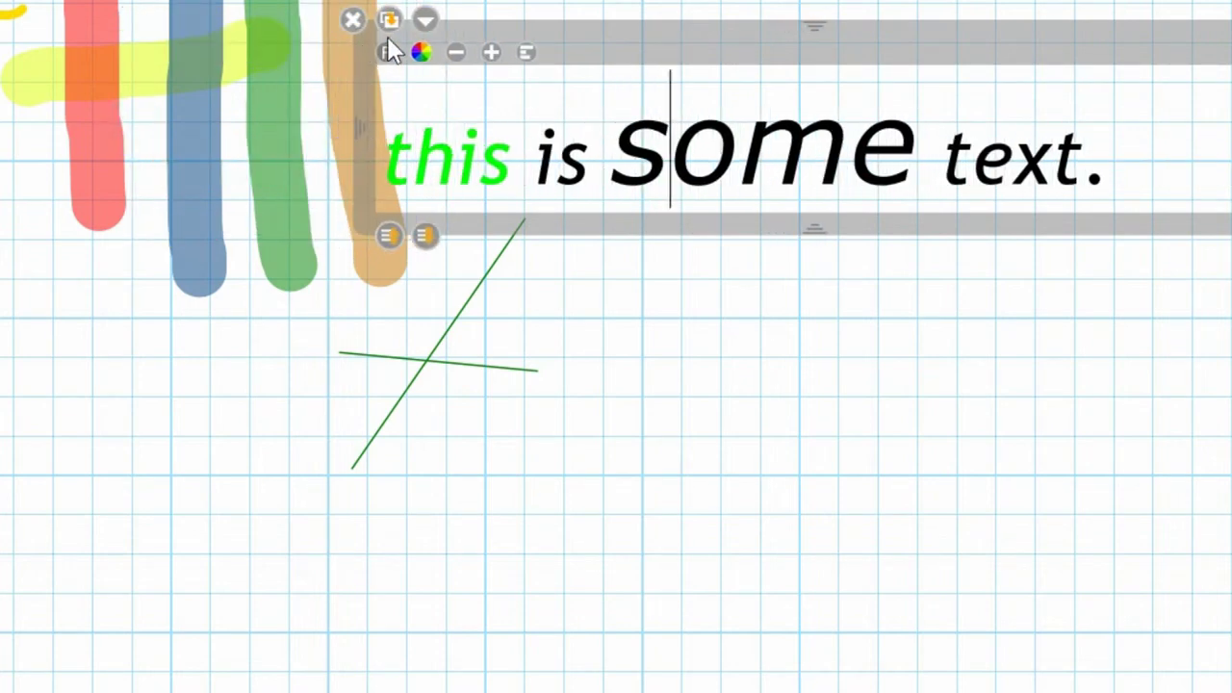
# Duplicate the text box, place the copy directly below the original, and view the copy's lock, visibility and editing options
pyautogui.moveTo(390, 20); pyautogui.dragTo(396, 30)
pyautogui.moveTo(611, 60); pyautogui.dragTo(582, 244)
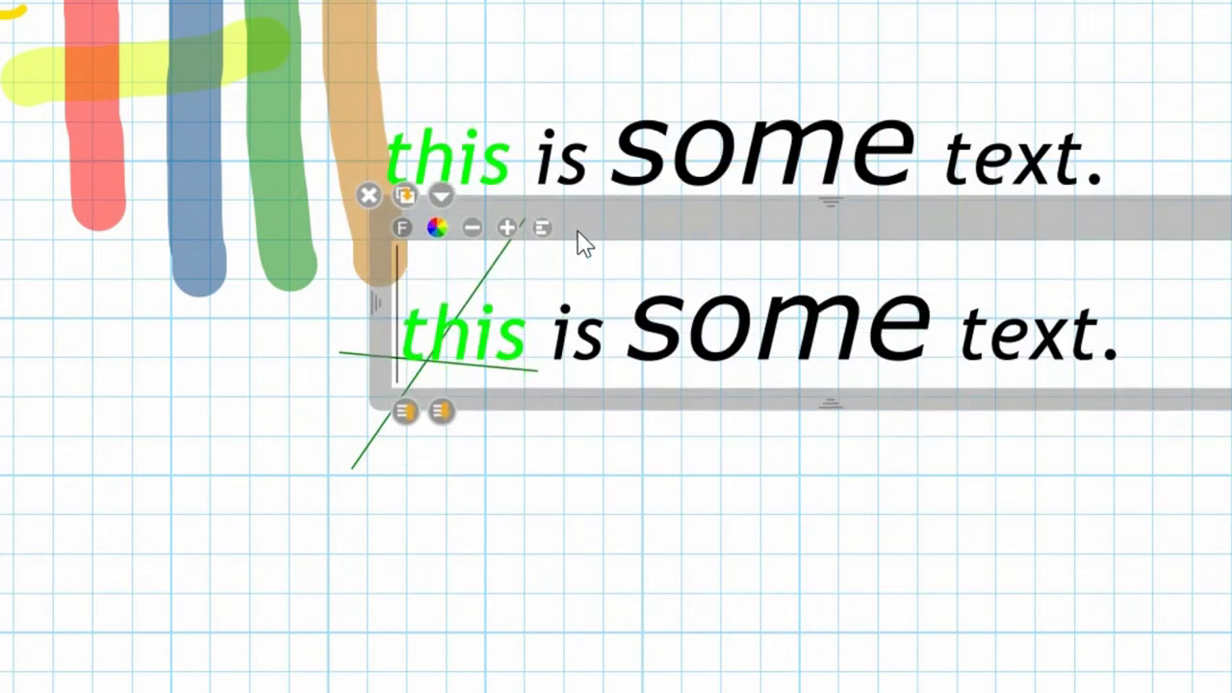
pyautogui.click(441, 196)
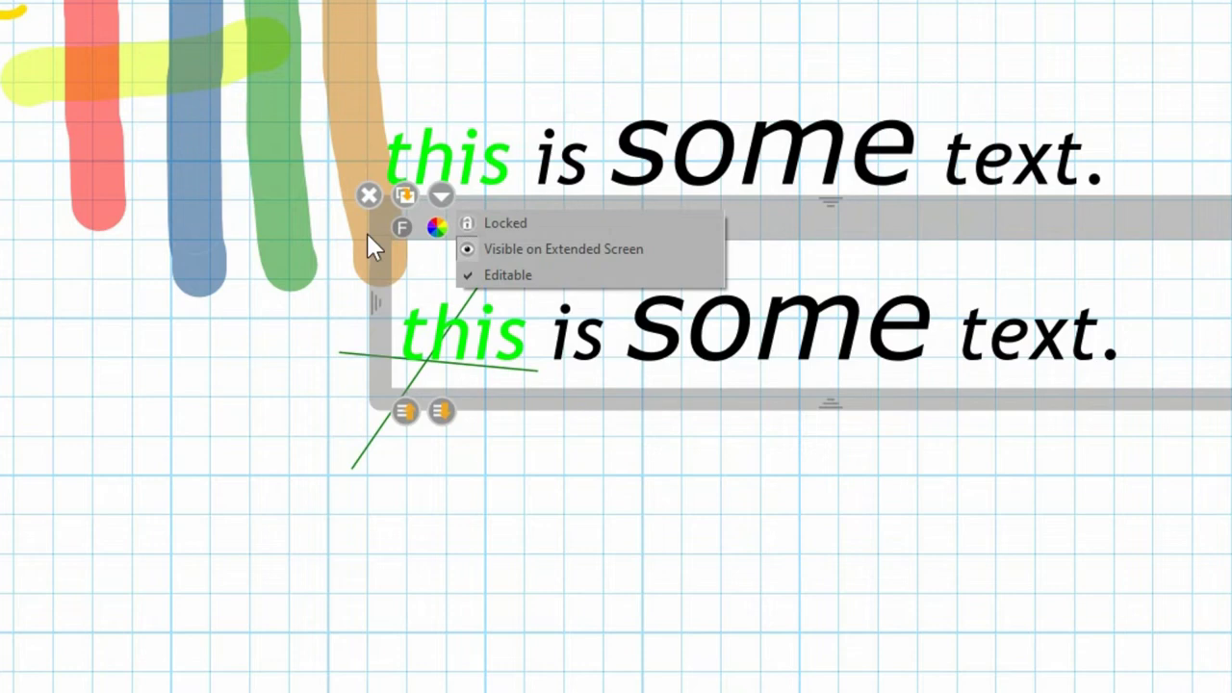
pyautogui.click(735, 248)
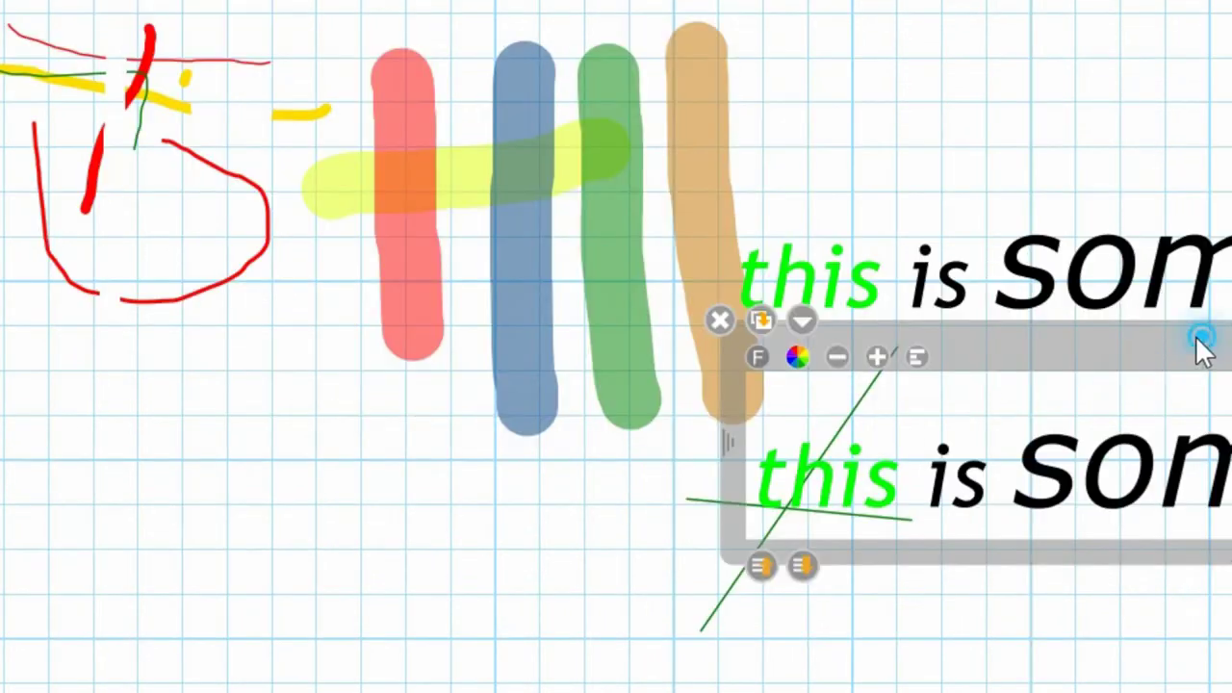
# Test the copied text's layer order in both directions over the highlighter strokes, and delete the copy
pyautogui.moveTo(780, 216); pyautogui.dragTo(216, 184)
pyautogui.click(239, 419)
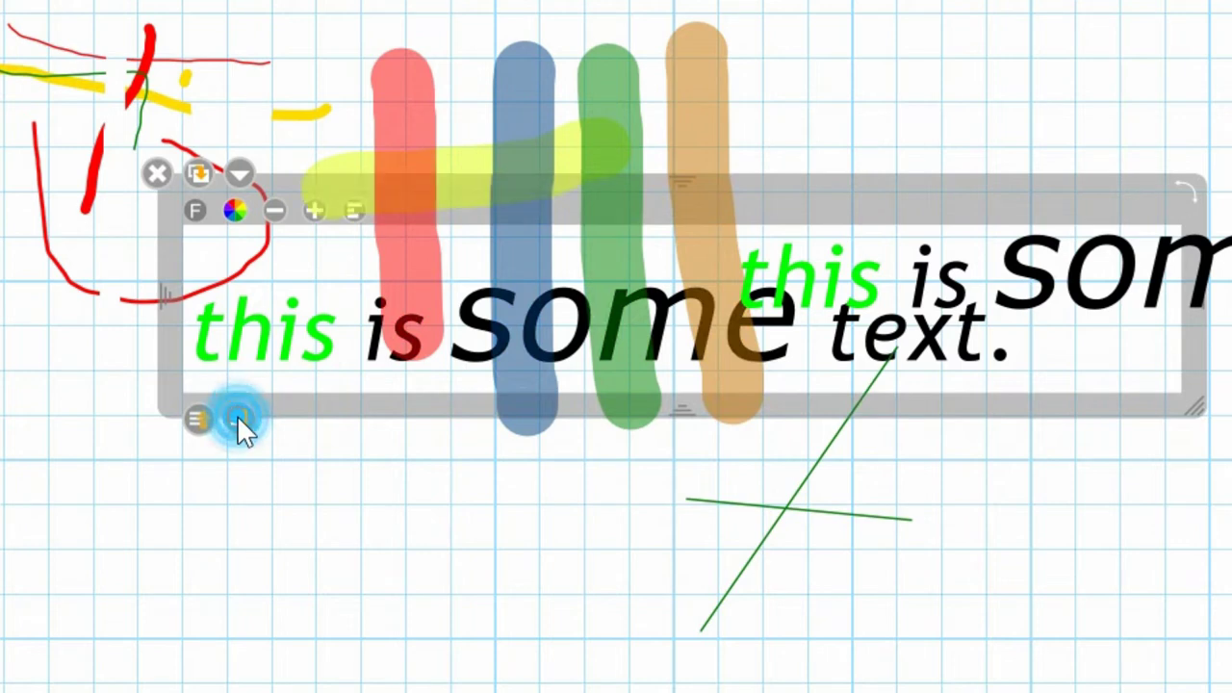
pyautogui.click(203, 419)
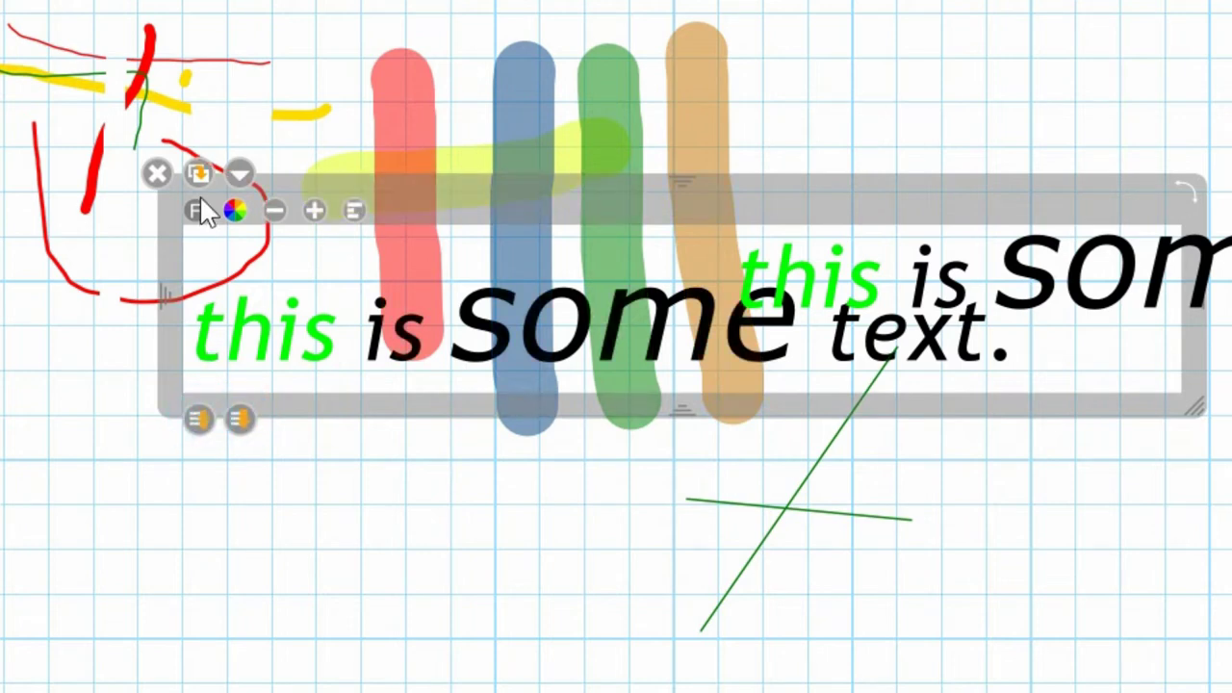
pyautogui.click(156, 173)
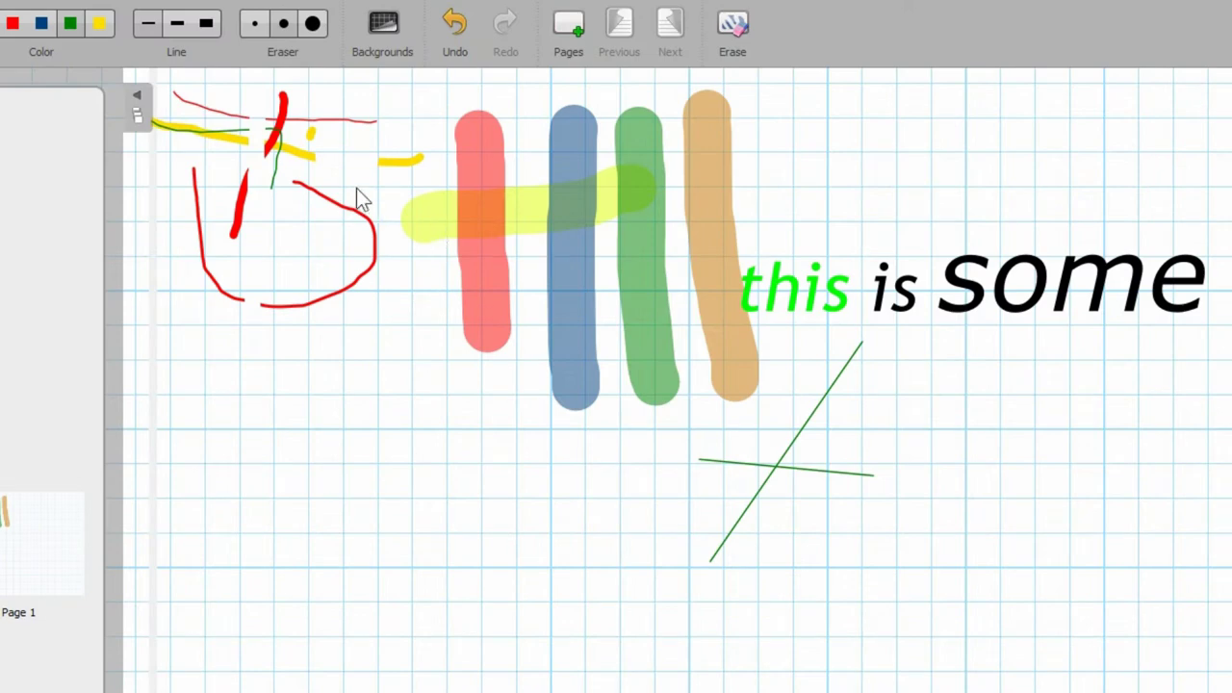
# Try the plain and ruled light page backgrounds, settle on the light grid, and reduce its grid size
pyautogui.click(388, 31)
pyautogui.click(511, 290)
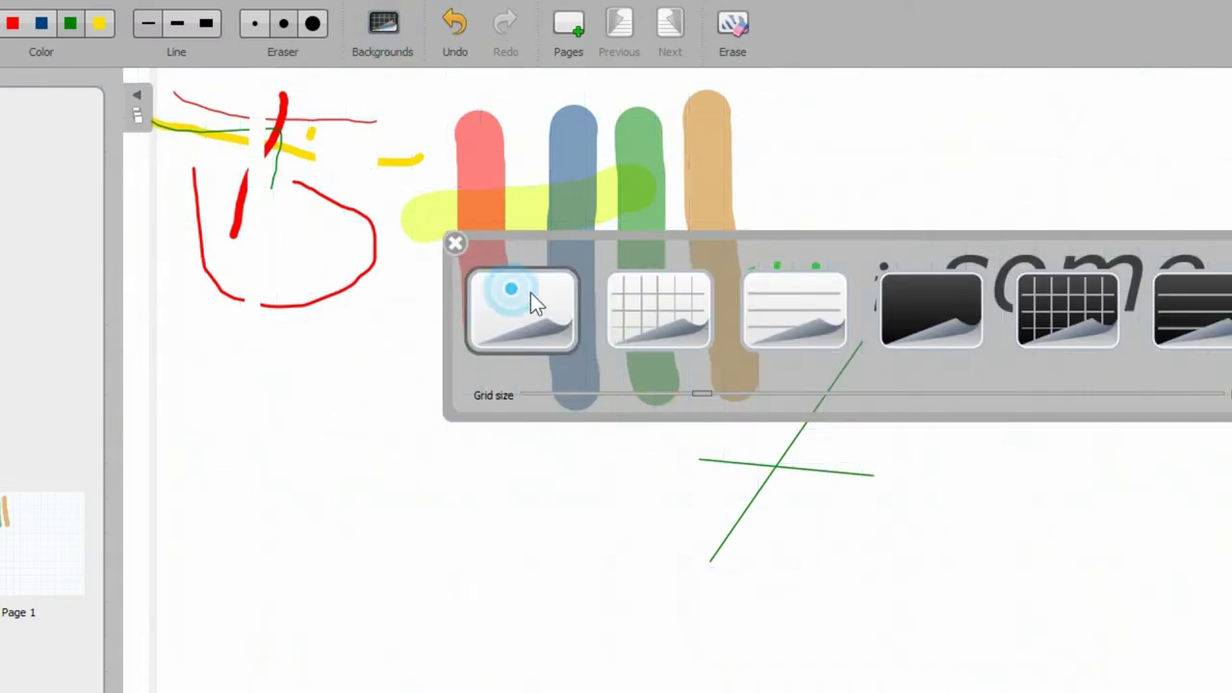
pyautogui.click(651, 306)
pyautogui.click(804, 308)
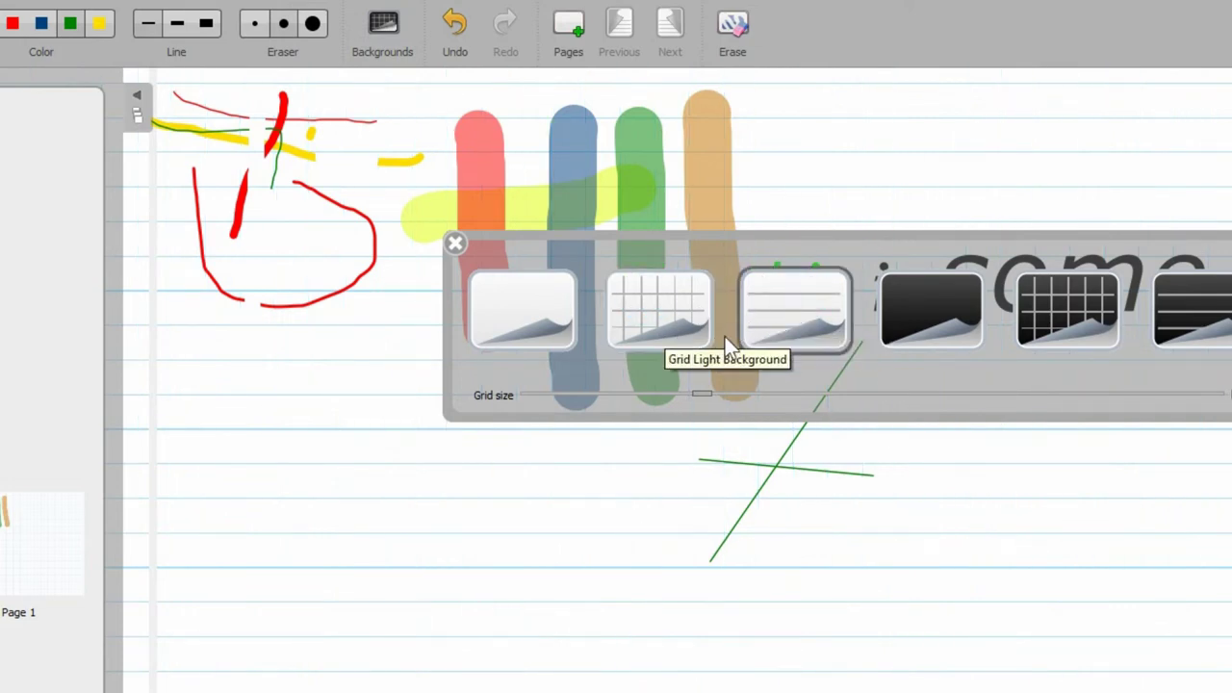
pyautogui.click(664, 315)
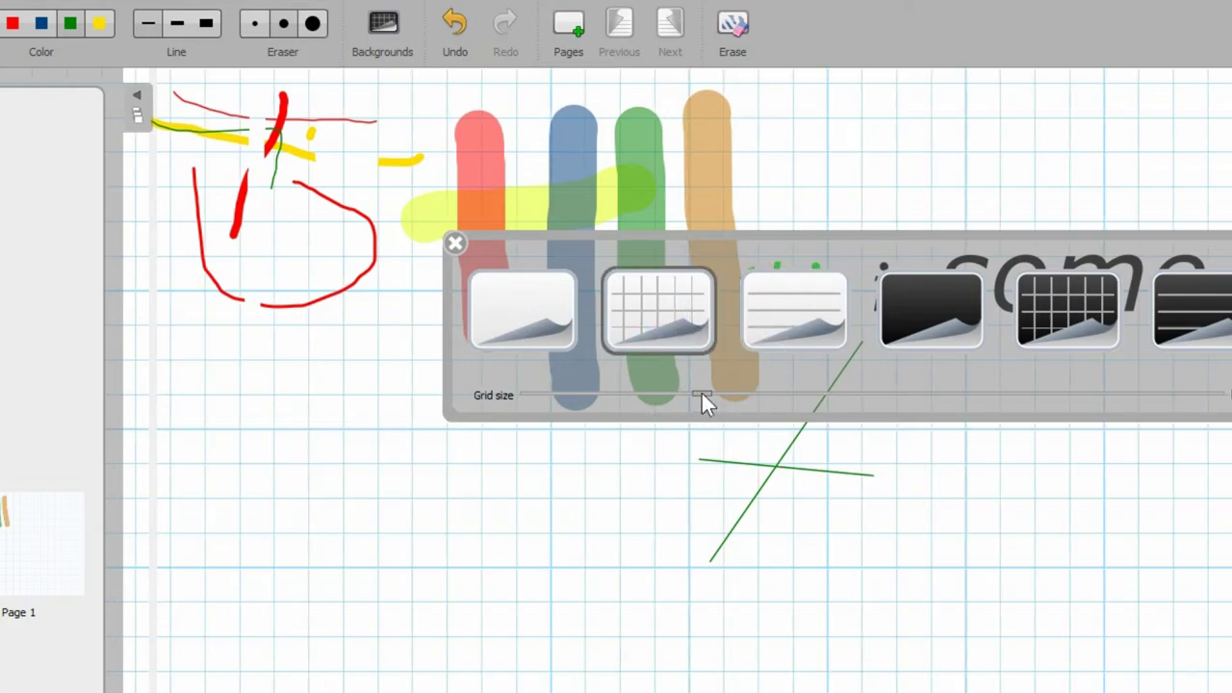
pyautogui.moveTo(701, 395); pyautogui.dragTo(581, 414)
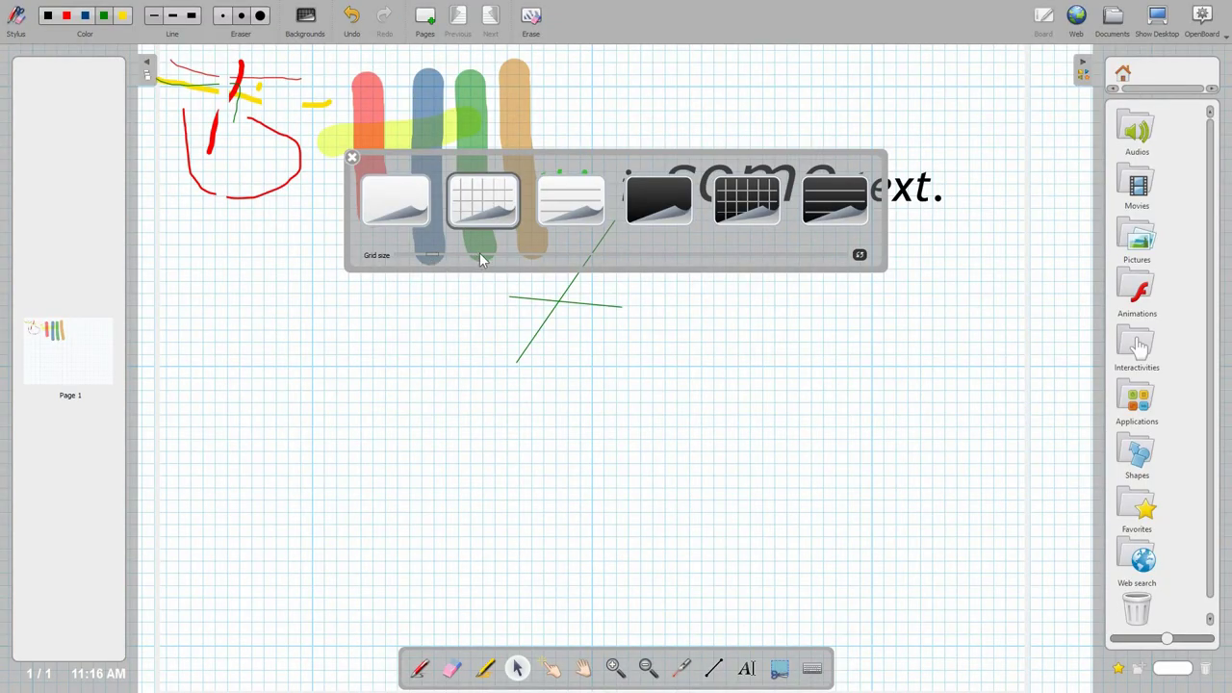
pyautogui.click(352, 158)
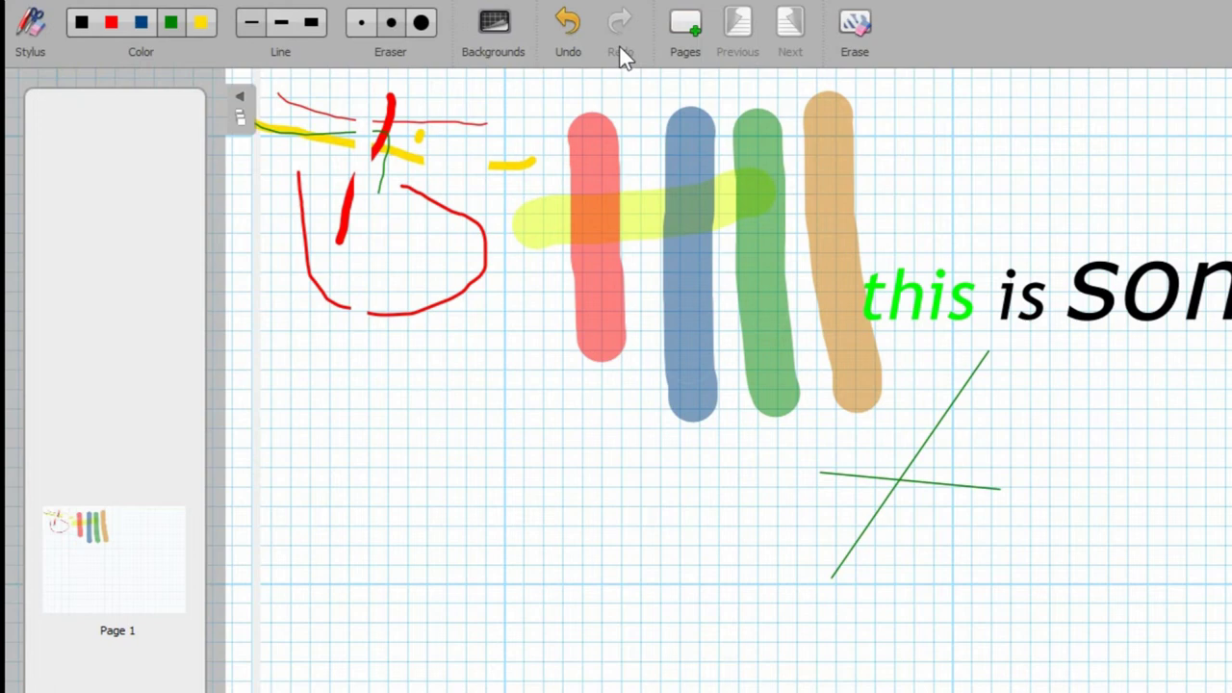
# Add a second page and switch back and forth between it and page 1, ending on the new blank page
pyautogui.click(679, 41)
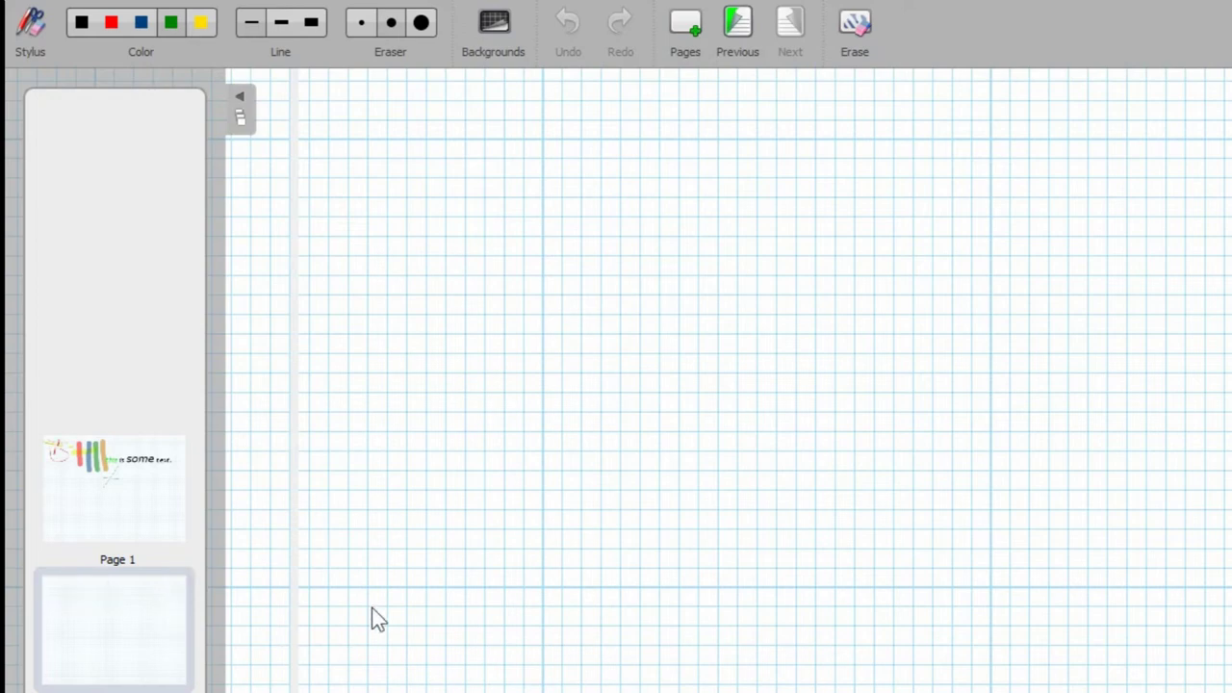
pyautogui.click(147, 496)
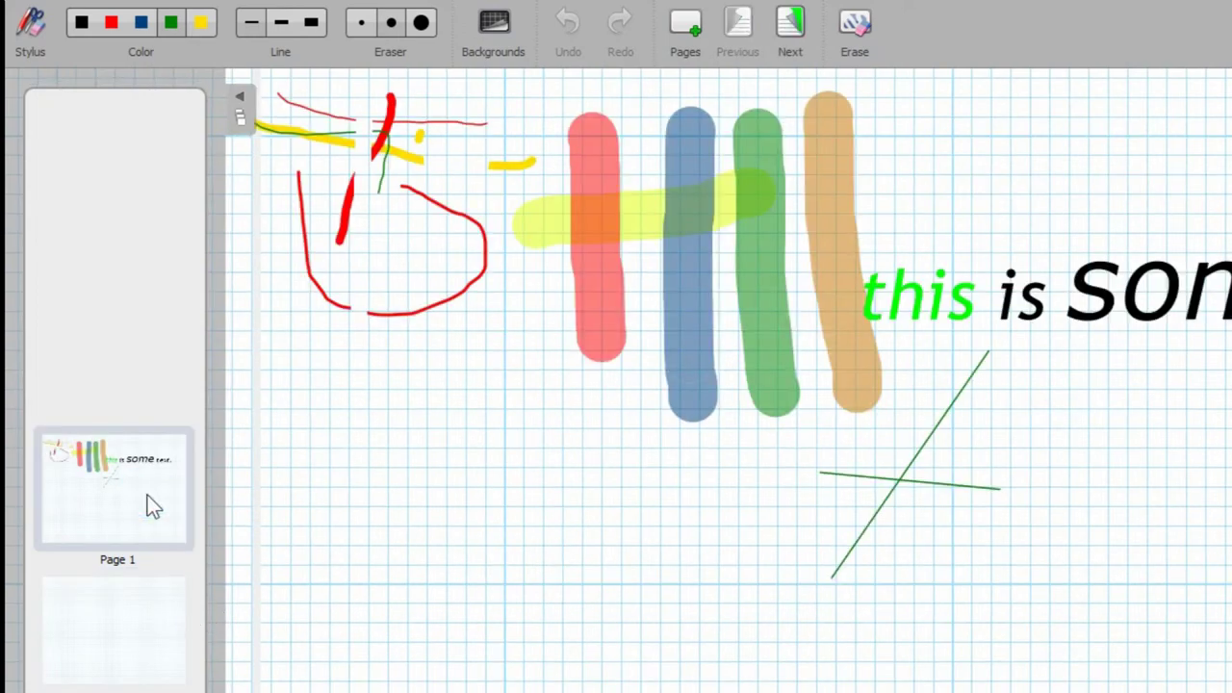
pyautogui.click(145, 614)
pyautogui.moveTo(152, 491)
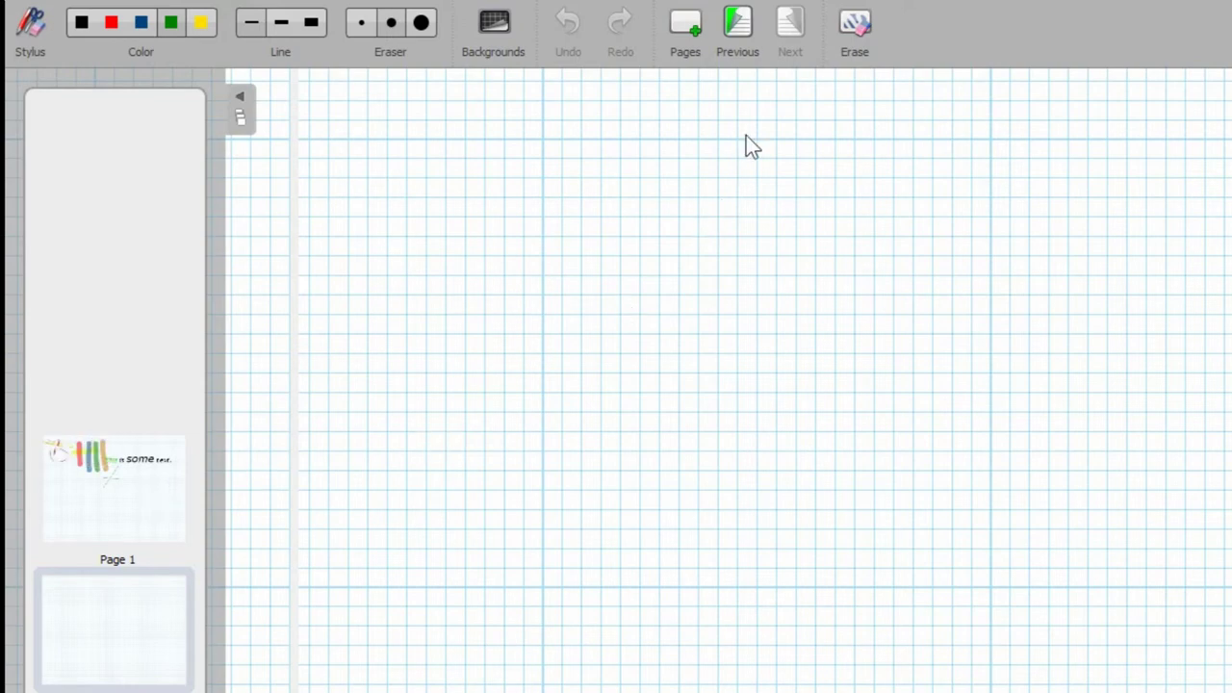
pyautogui.click(738, 32)
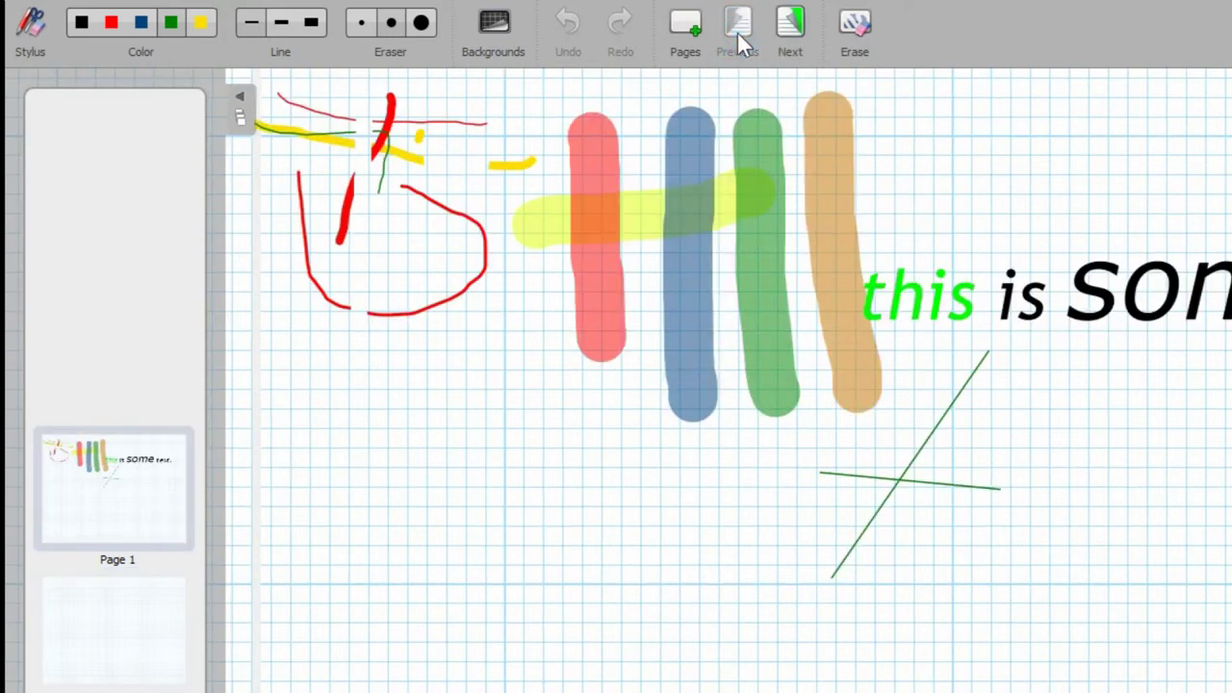
pyautogui.click(788, 31)
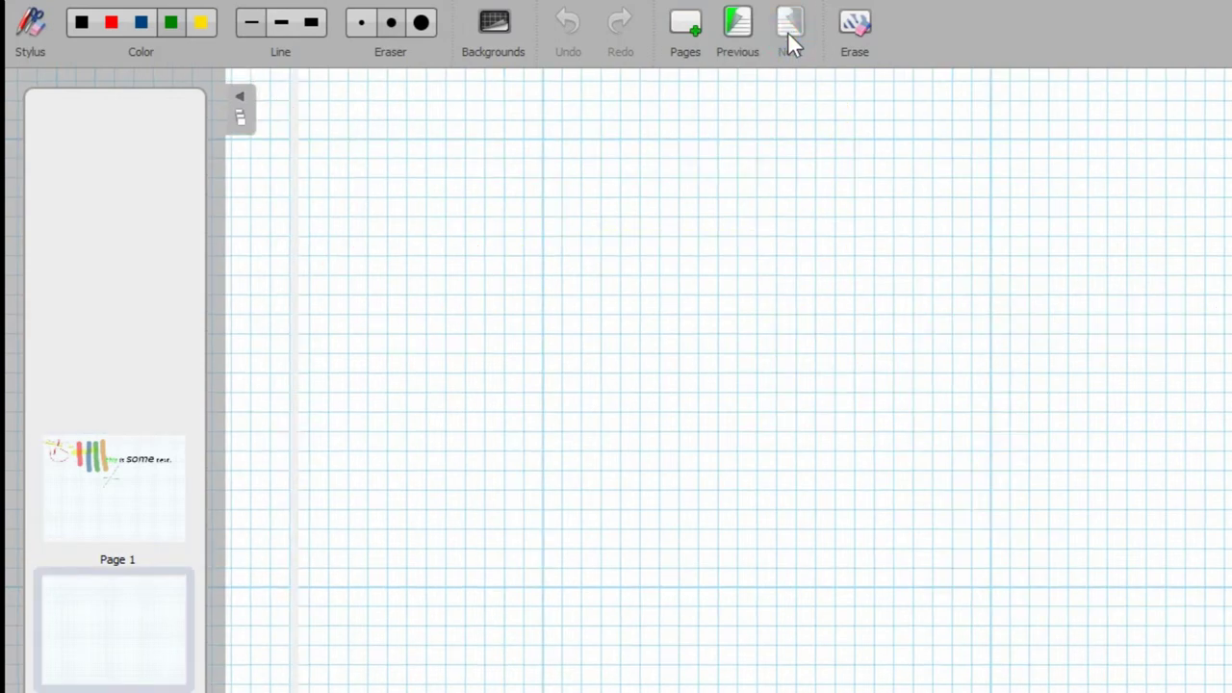
pyautogui.click(867, 29)
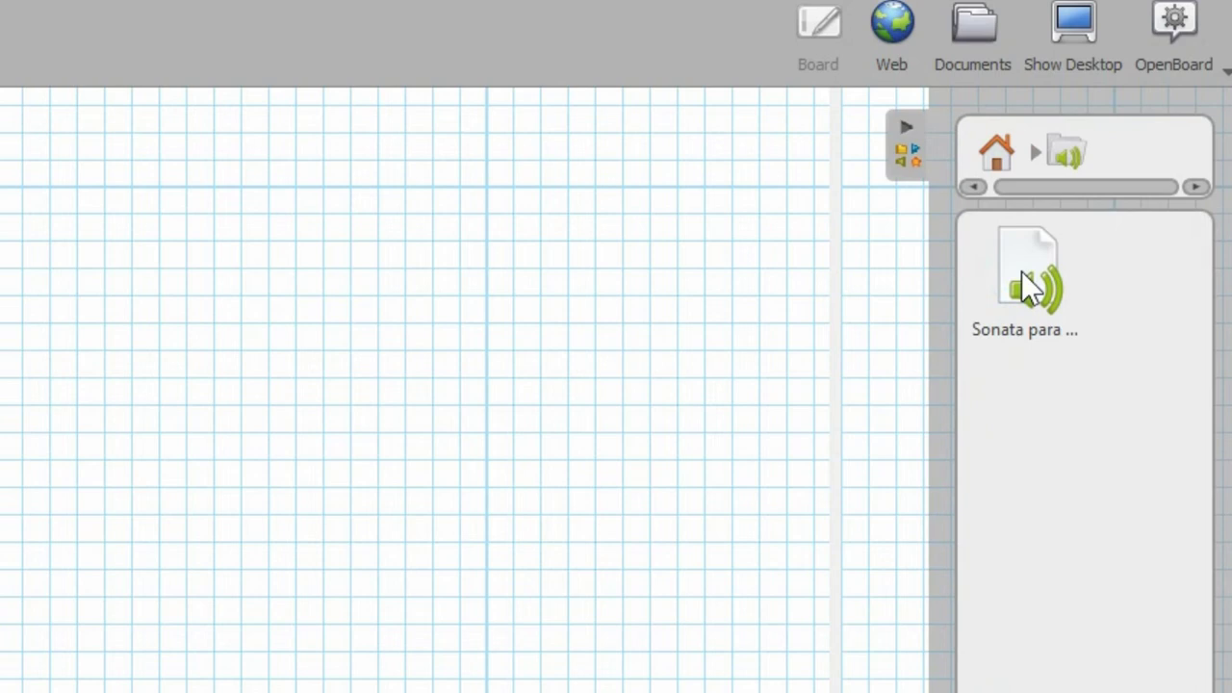
# Place the Sonata audio file on page 2 as a player, and look through the library's Movies folder
pyautogui.moveTo(1034, 298); pyautogui.dragTo(503, 240)
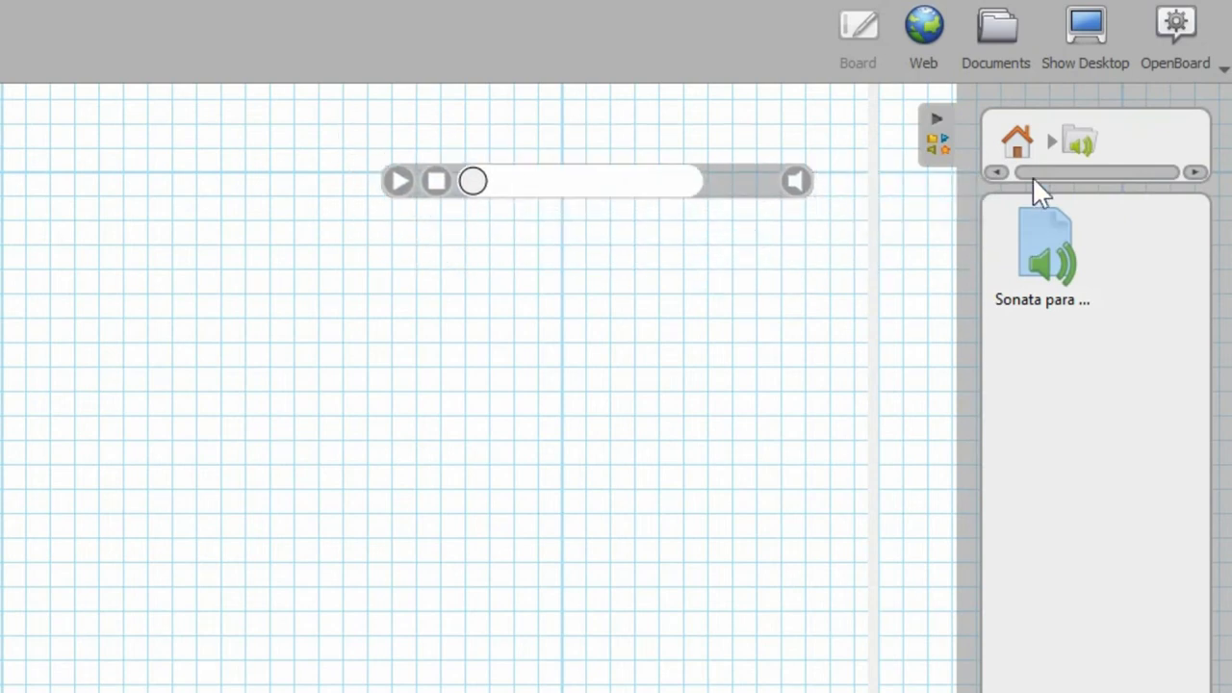
pyautogui.click(1018, 141)
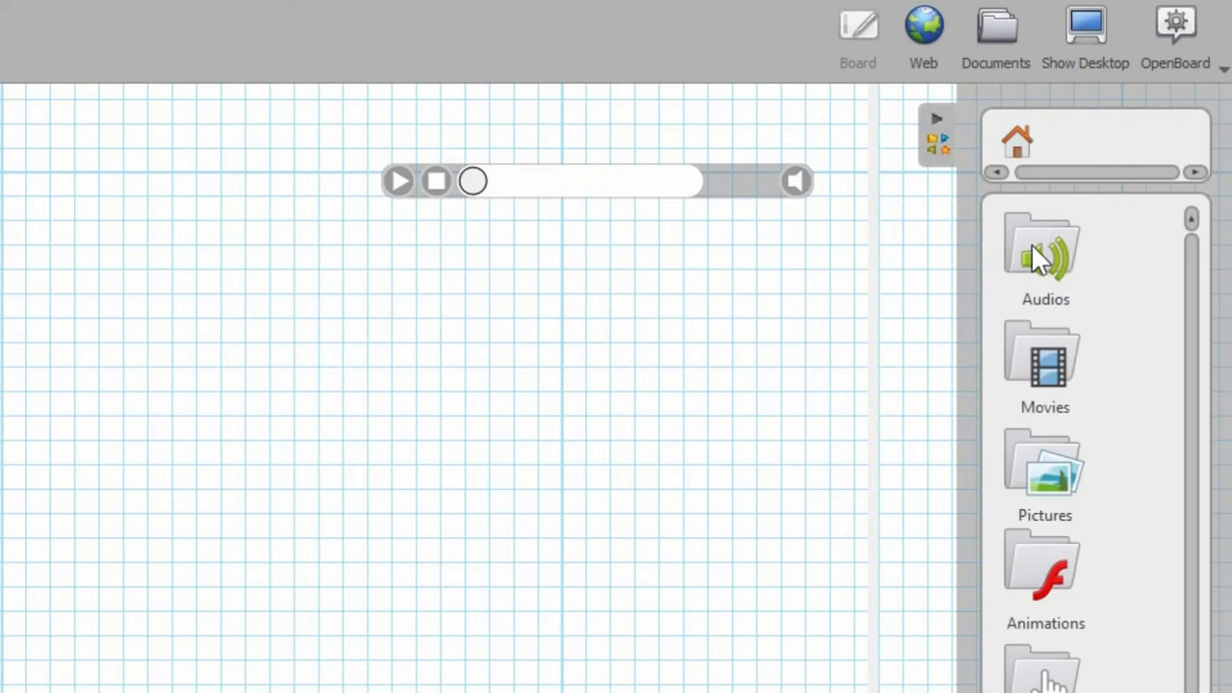
pyautogui.click(1044, 391)
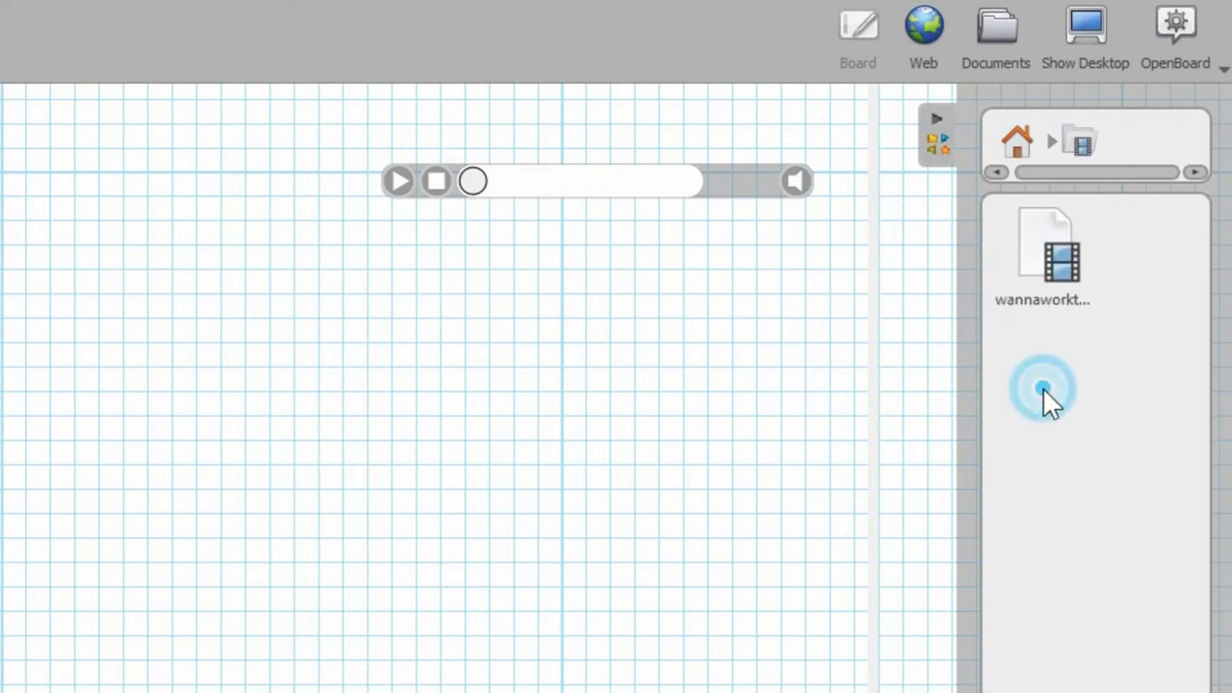
pyautogui.click(1015, 143)
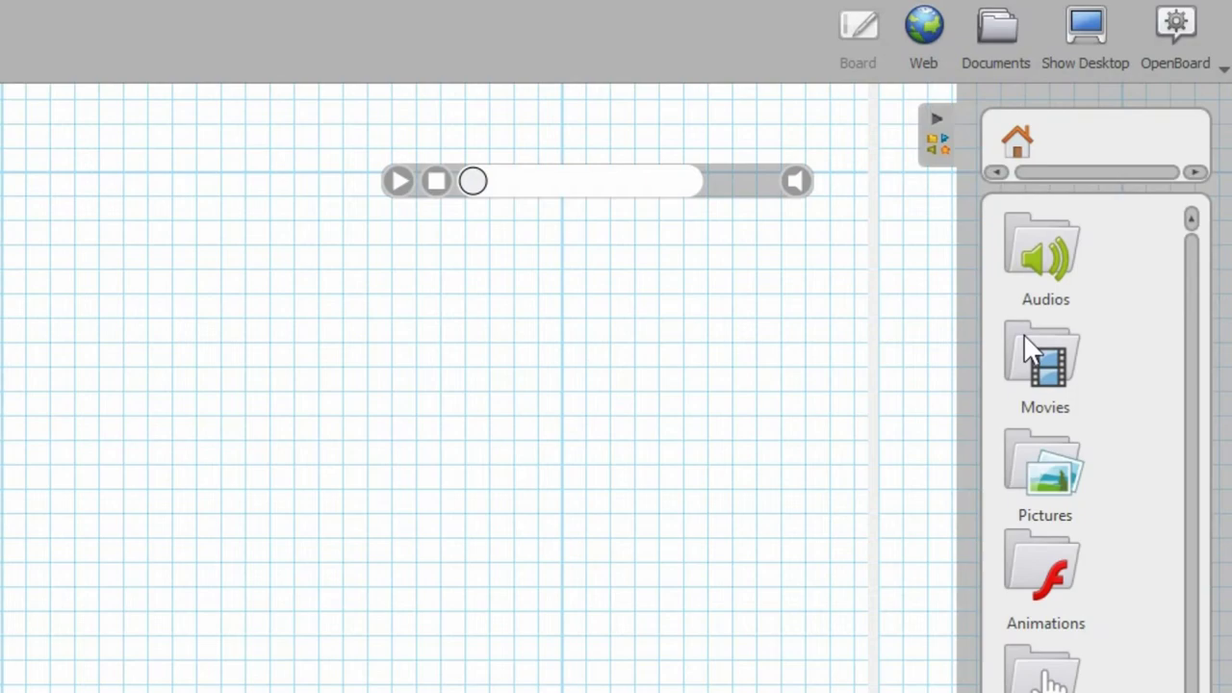
# Place the captured Windows image from the Pictures folder near the page's upper middle, and rotate it slightly clockwise
pyautogui.click(1045, 465)
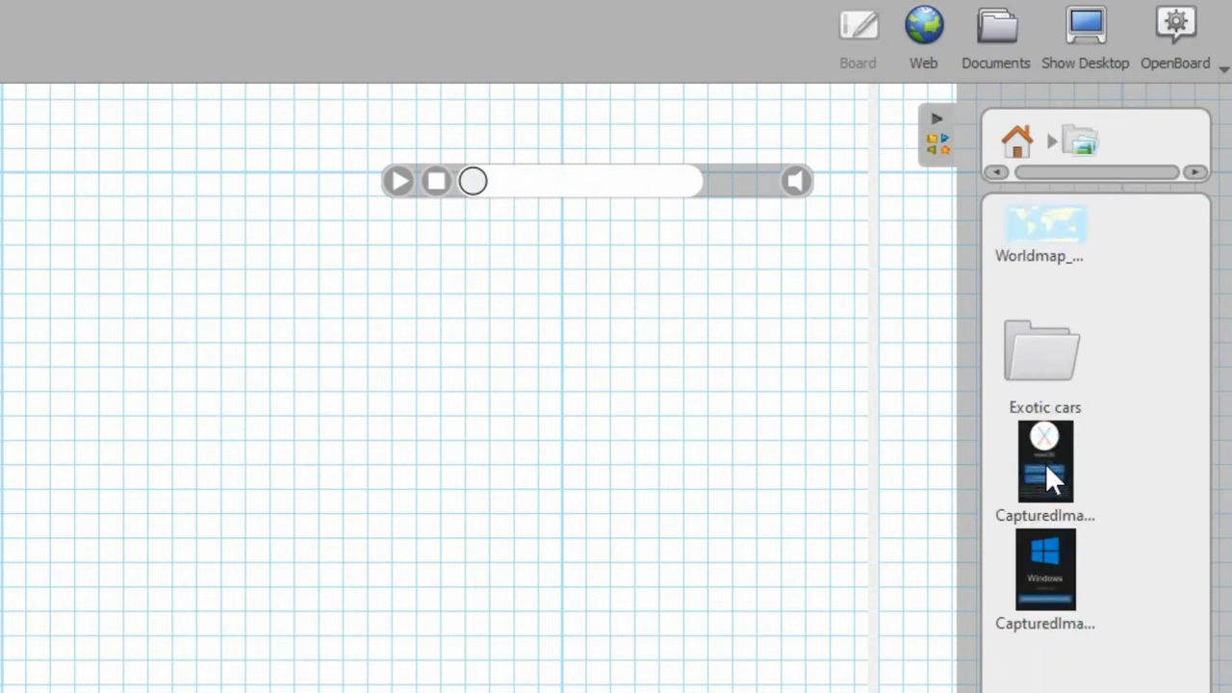
pyautogui.moveTo(1047, 568); pyautogui.dragTo(597, 424)
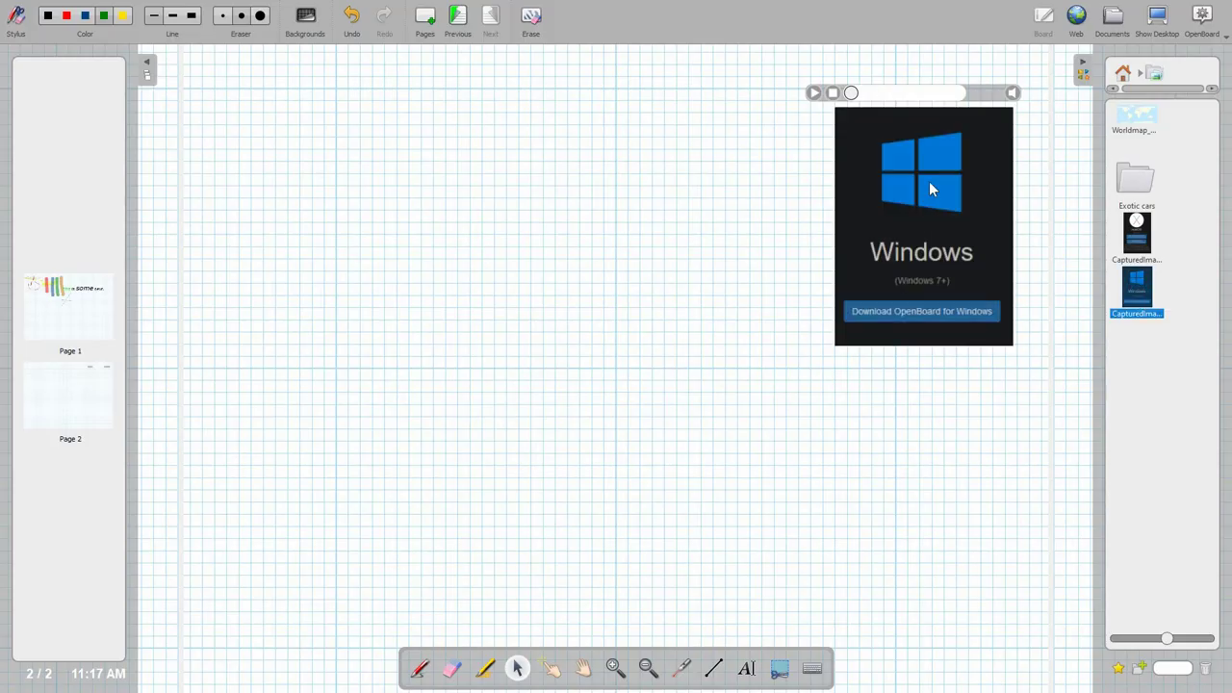
pyautogui.moveTo(929, 190); pyautogui.dragTo(640, 140)
pyautogui.click(645, 147)
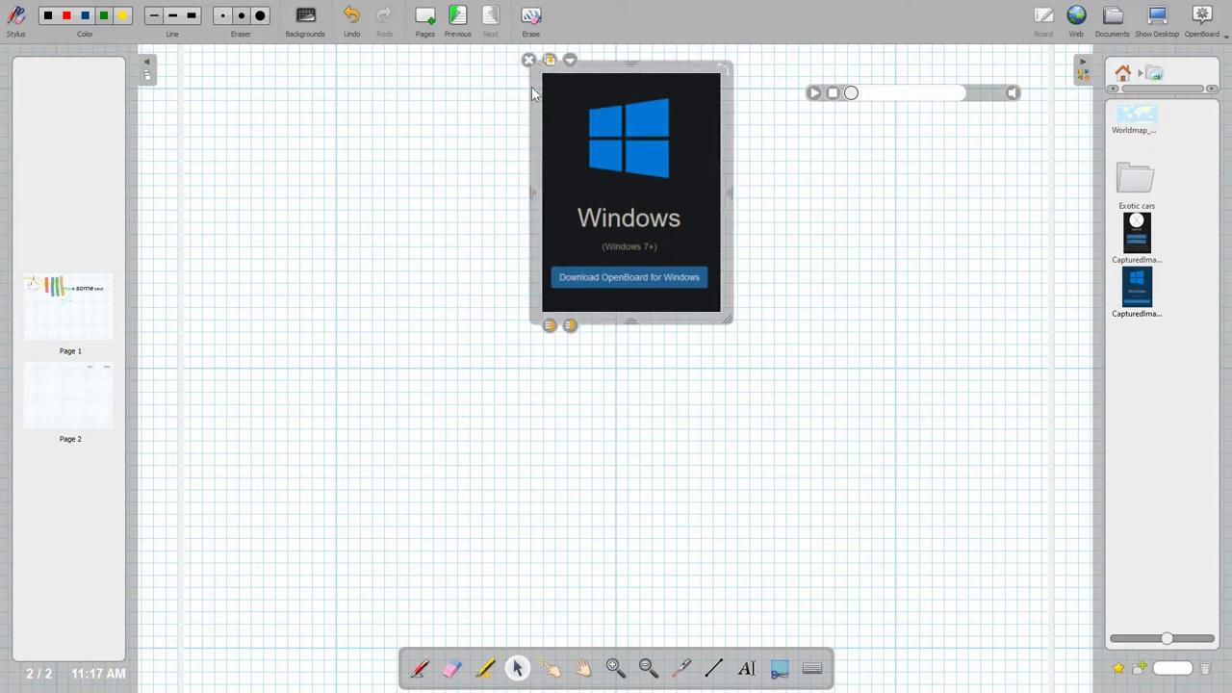
pyautogui.moveTo(727, 63); pyautogui.dragTo(757, 95)
pyautogui.click(825, 196)
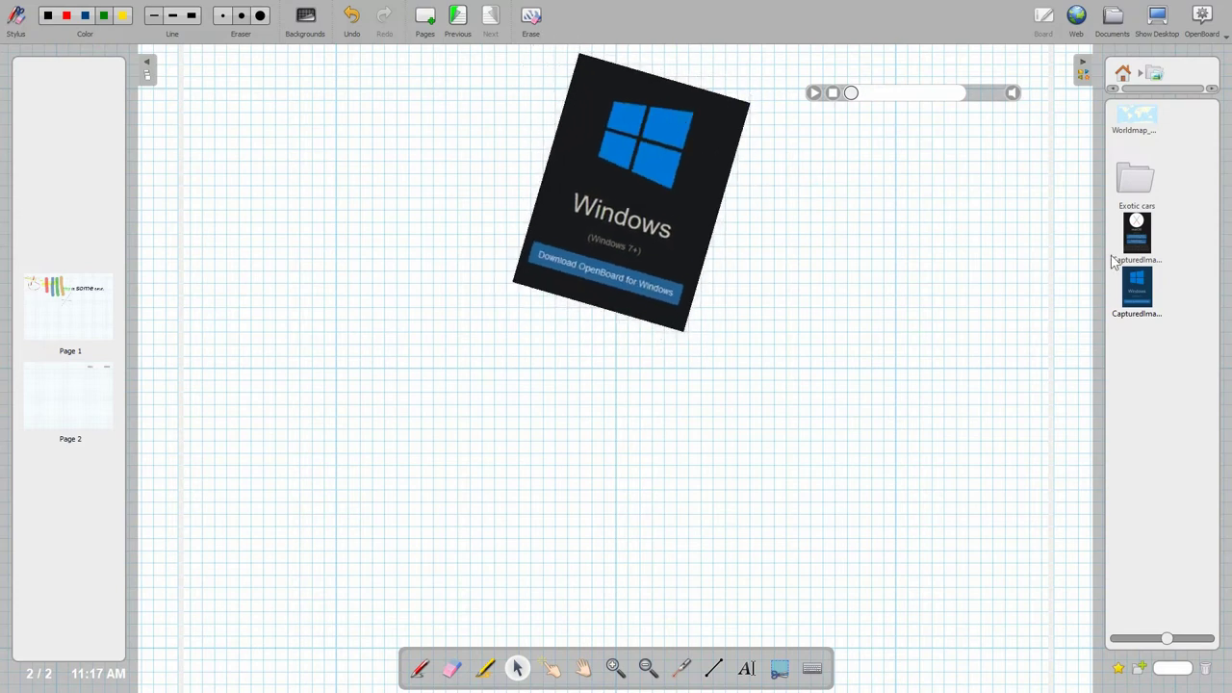
# Place the captured macOS image overlapping the Windows image, and send it one layer down behind it
pyautogui.moveTo(1136, 236); pyautogui.dragTo(767, 247)
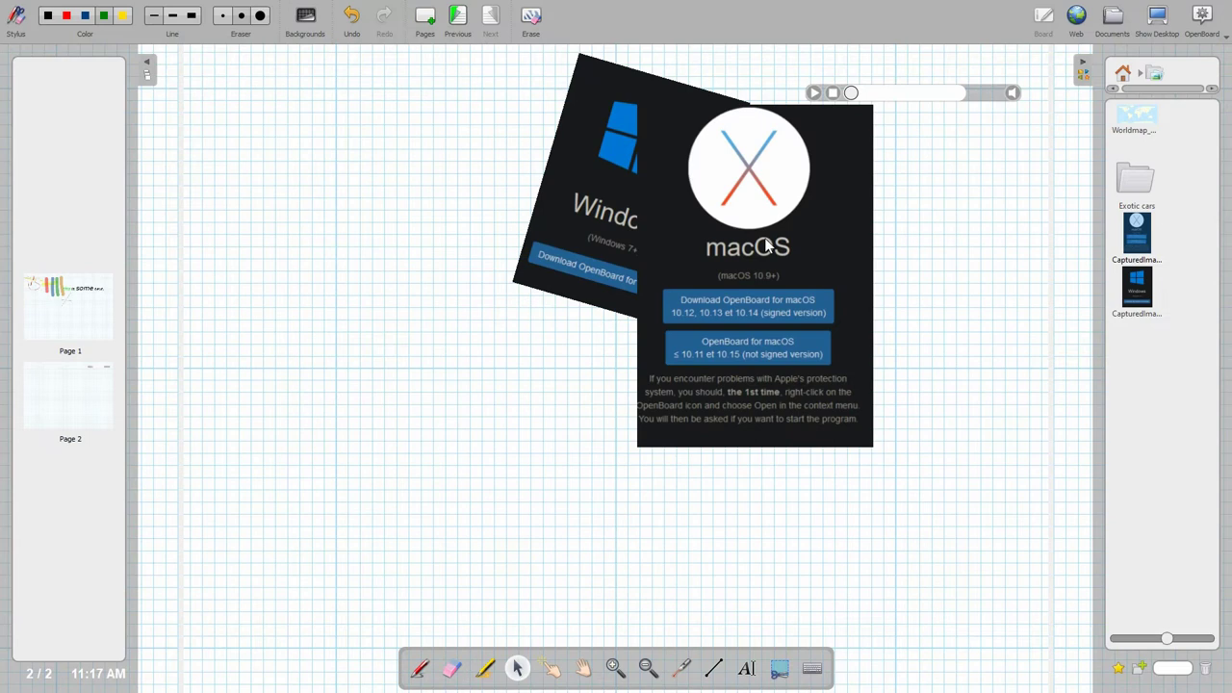
pyautogui.click(720, 252)
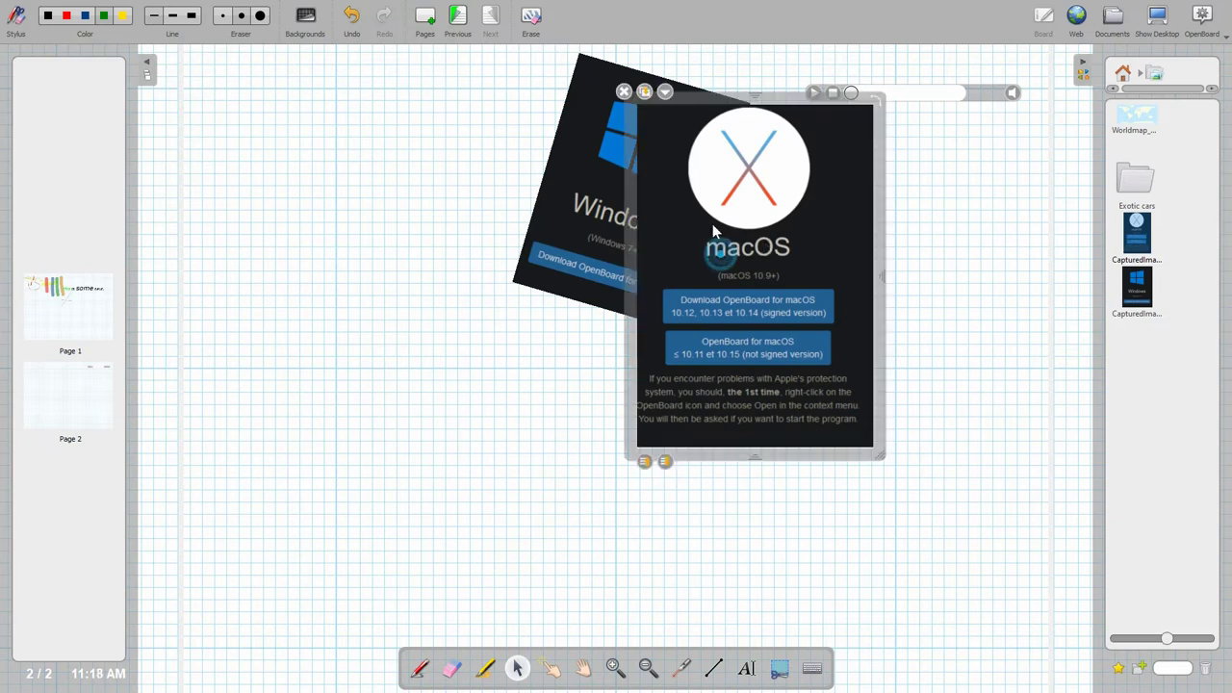
pyautogui.click(666, 462)
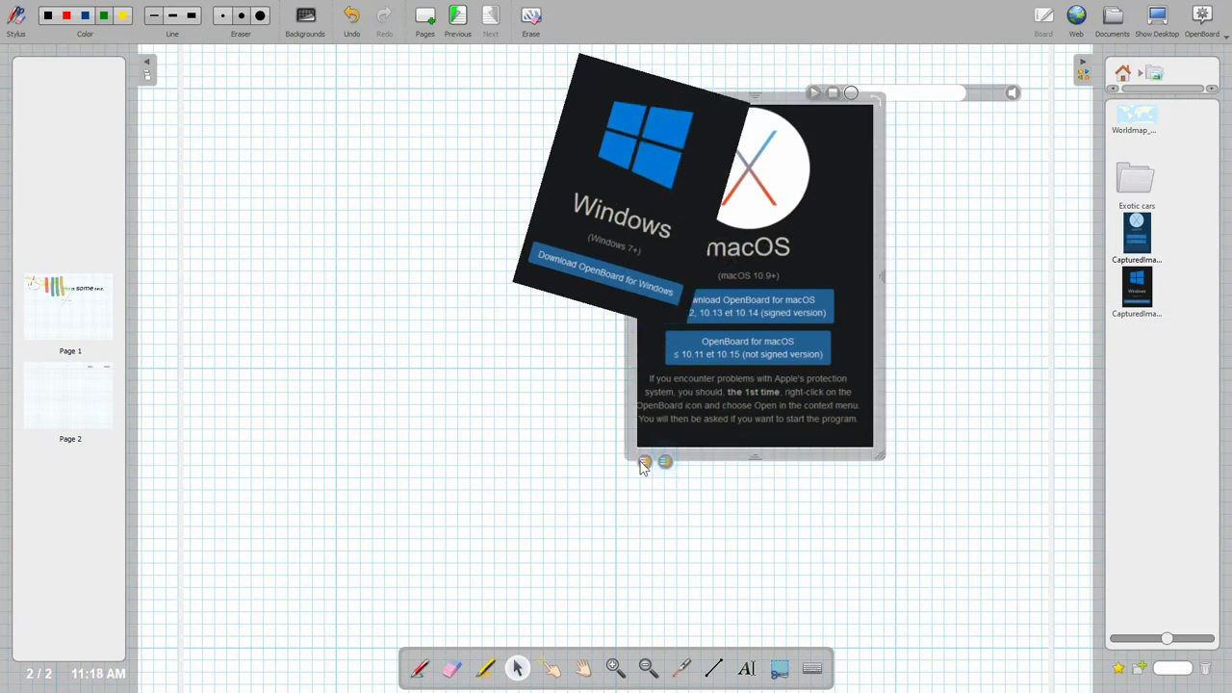
pyautogui.click(954, 240)
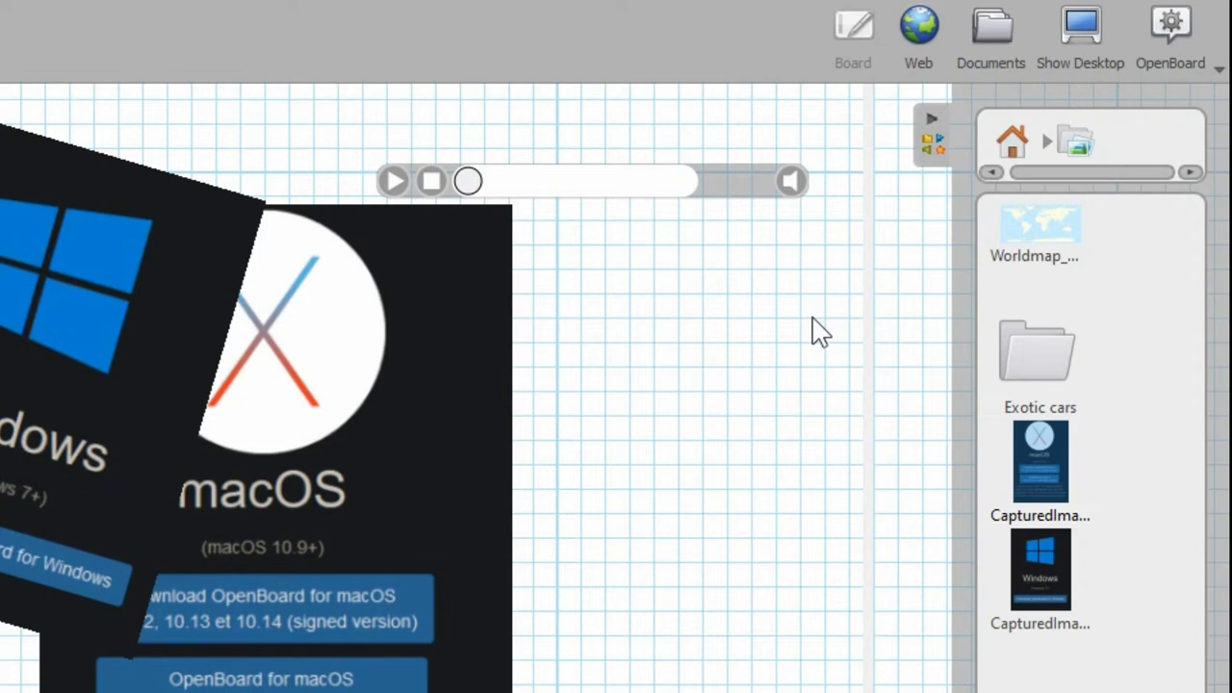
# Place the orange and green car pictures from the Exotic cars folder on the page, replacing the first orange copy with a new one
pyautogui.click(1063, 355)
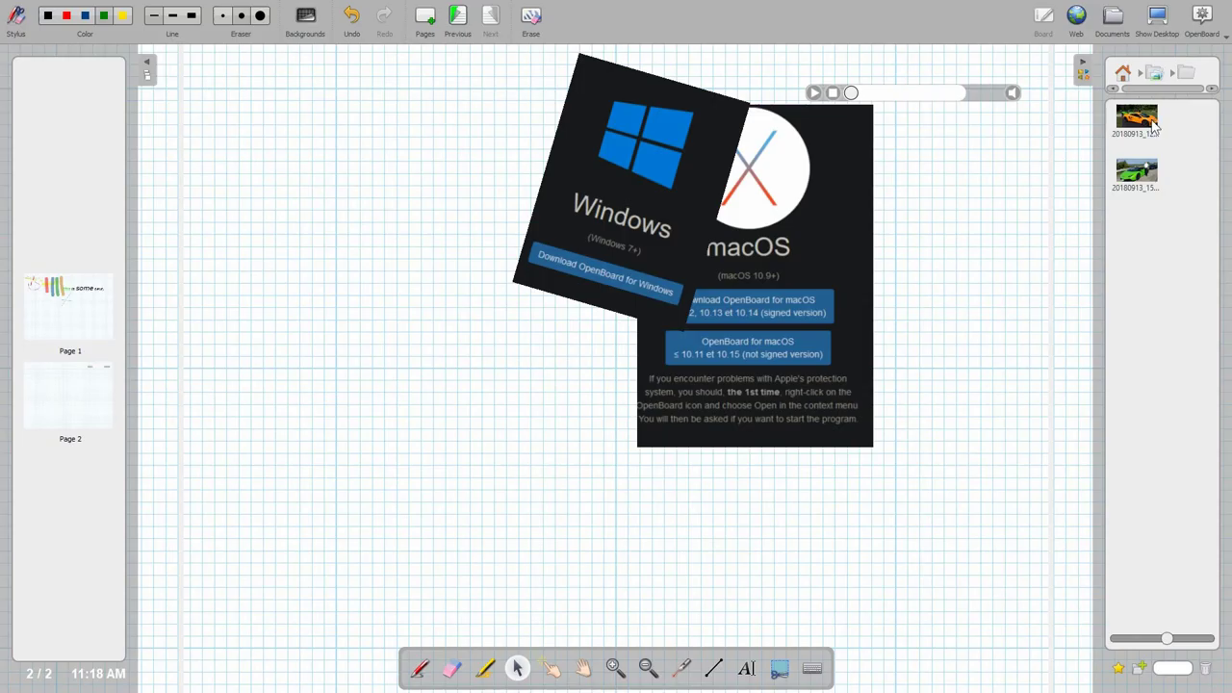
pyautogui.moveTo(1155, 124); pyautogui.dragTo(509, 295)
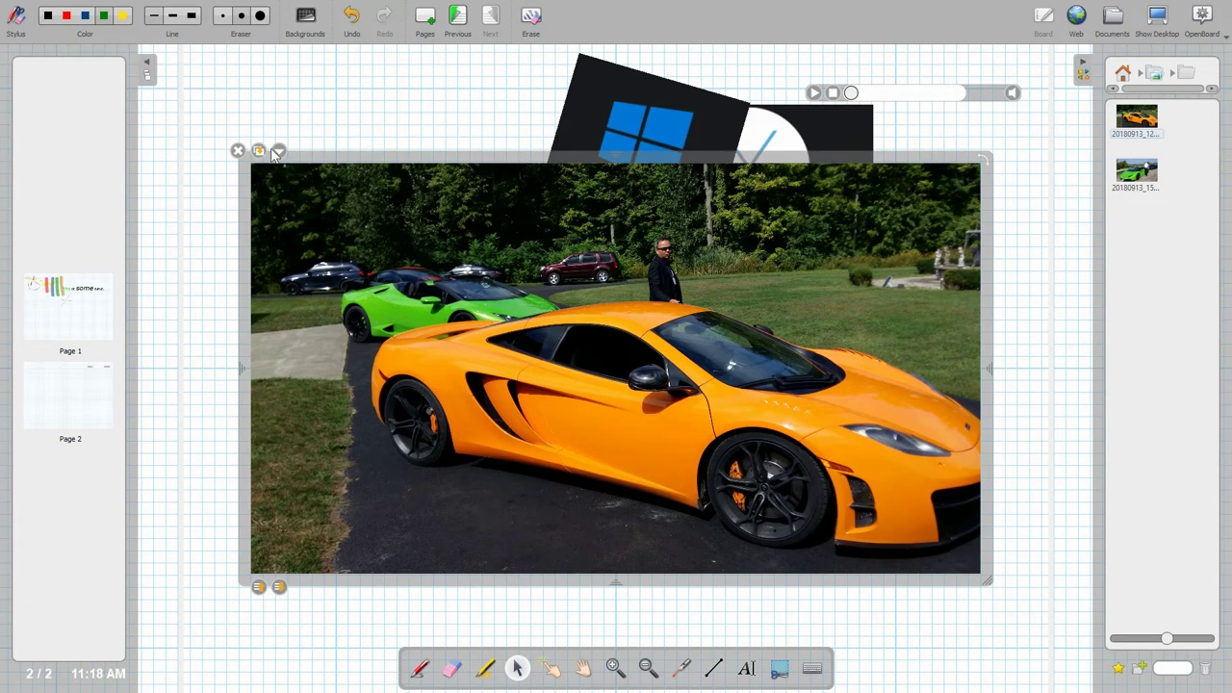
pyautogui.click(238, 151)
pyautogui.moveTo(1135, 135); pyautogui.dragTo(513, 138)
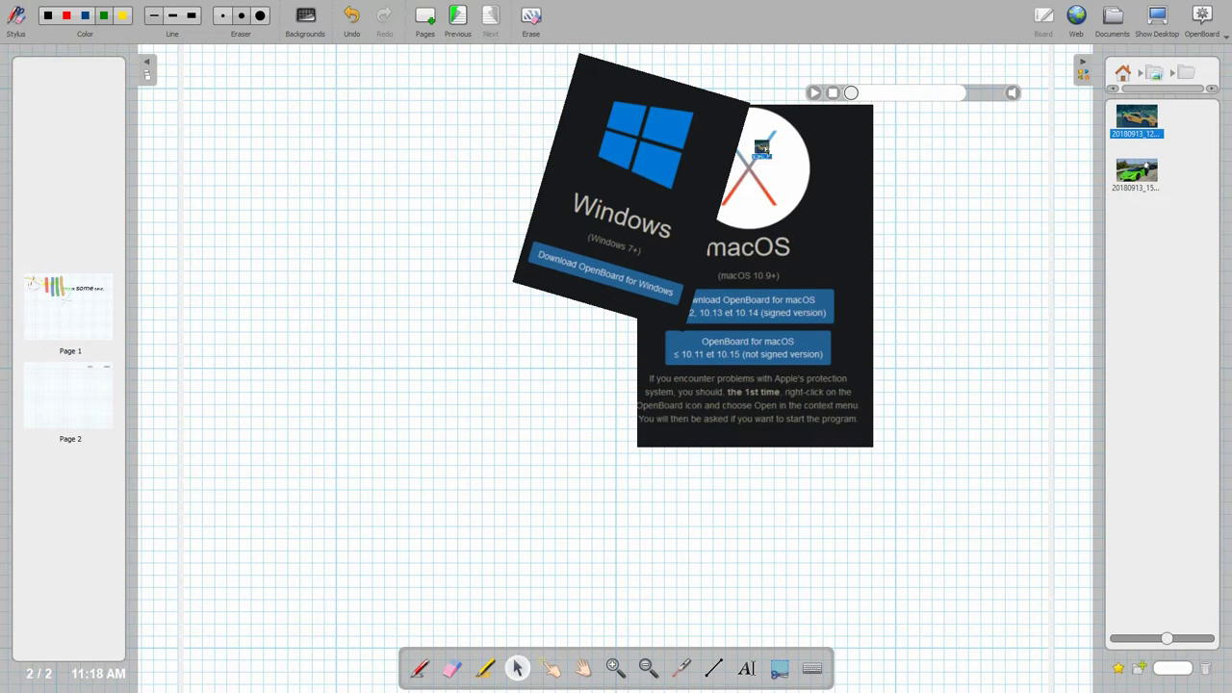
pyautogui.click(1146, 204)
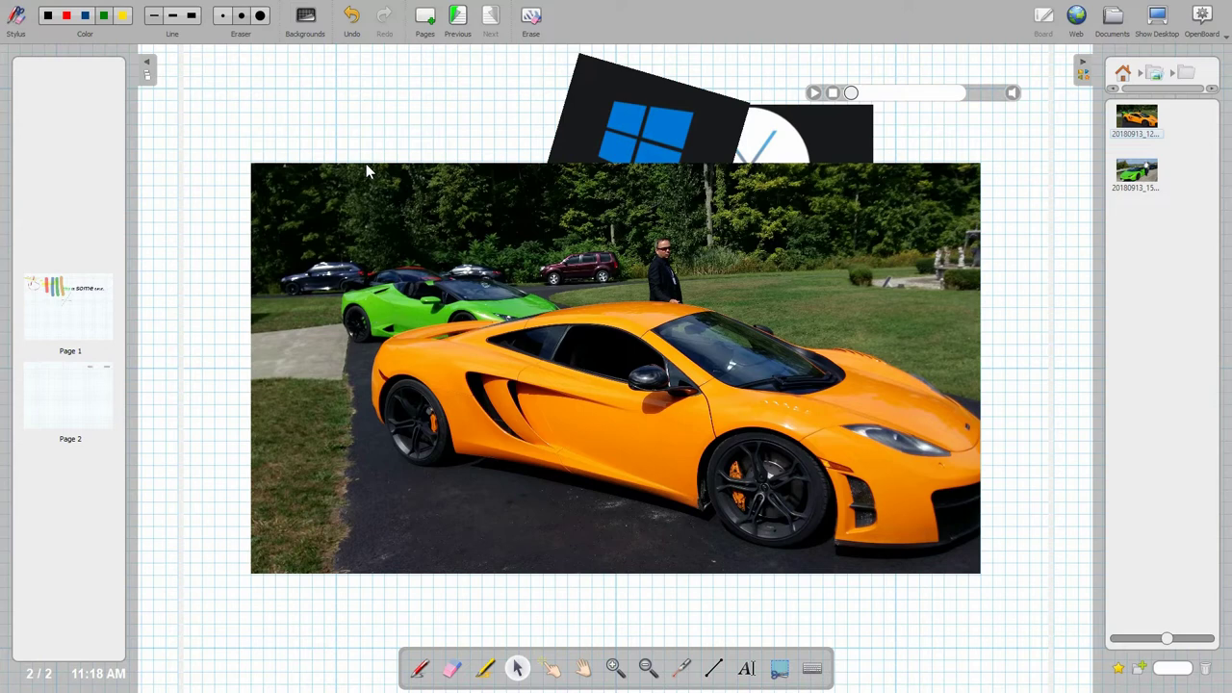
pyautogui.click(1142, 174)
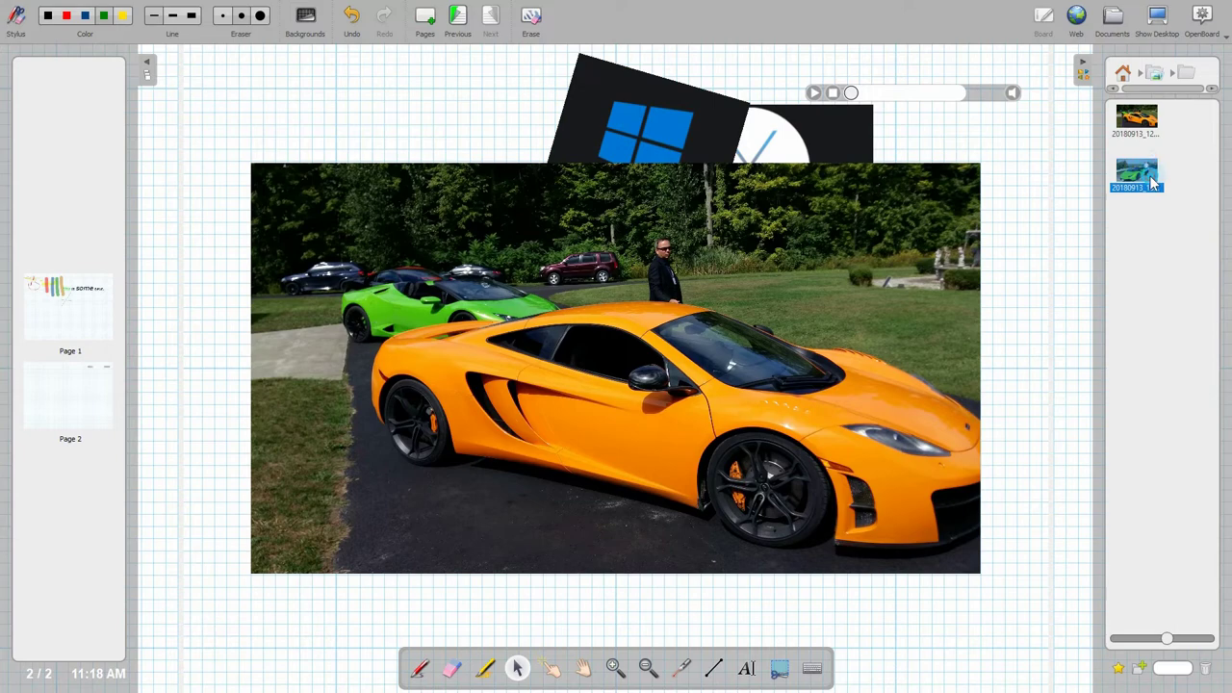
pyautogui.moveTo(1152, 177); pyautogui.dragTo(1119, 229)
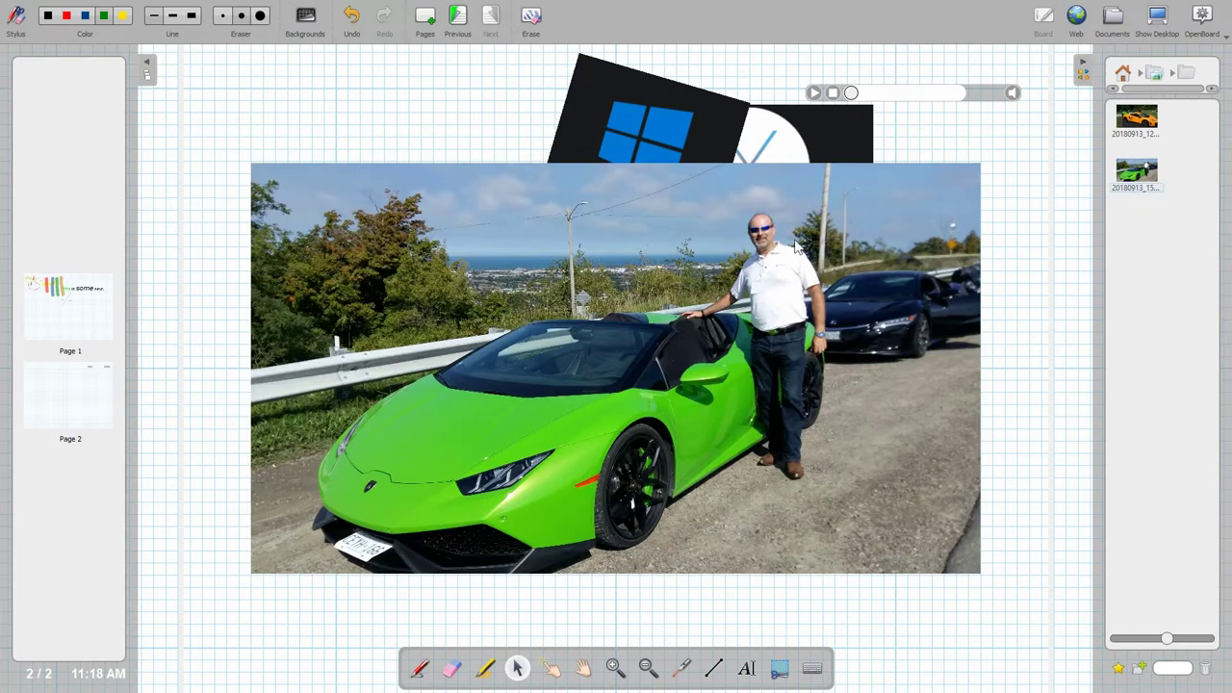
# Shrink the green car picture to about three quarters of its size, shift it slightly, and rotate it clockwise to about 351°
pyautogui.click(647, 270)
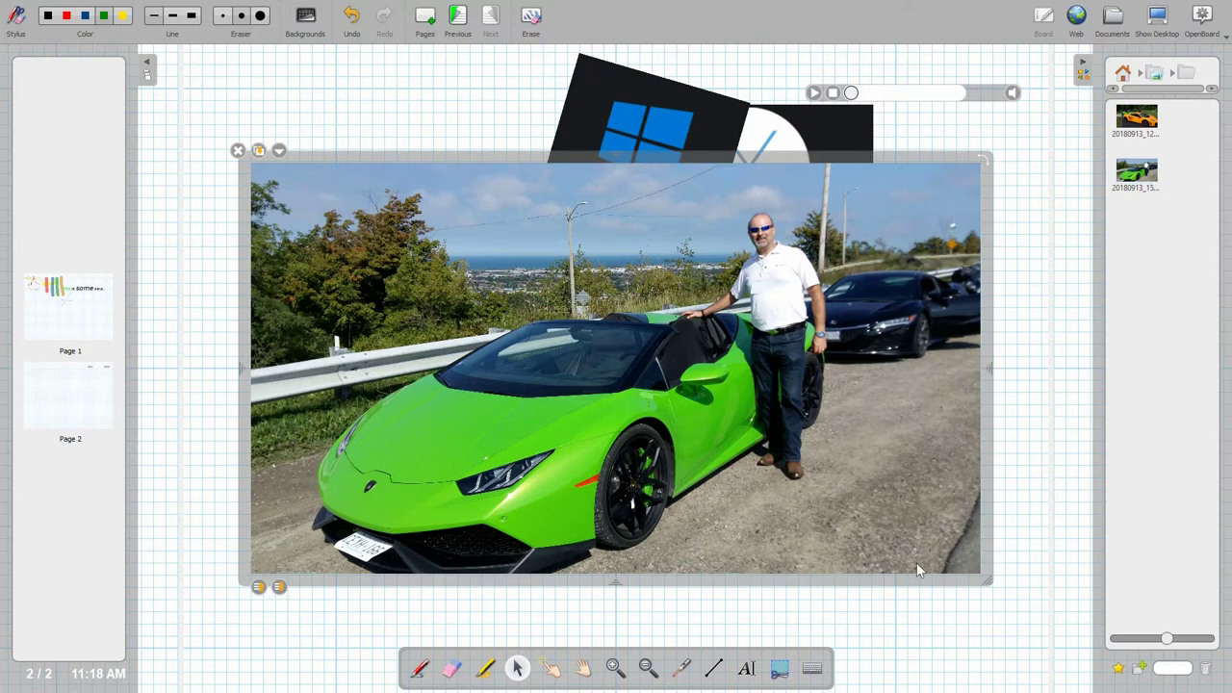
pyautogui.moveTo(986, 582); pyautogui.dragTo(768, 486)
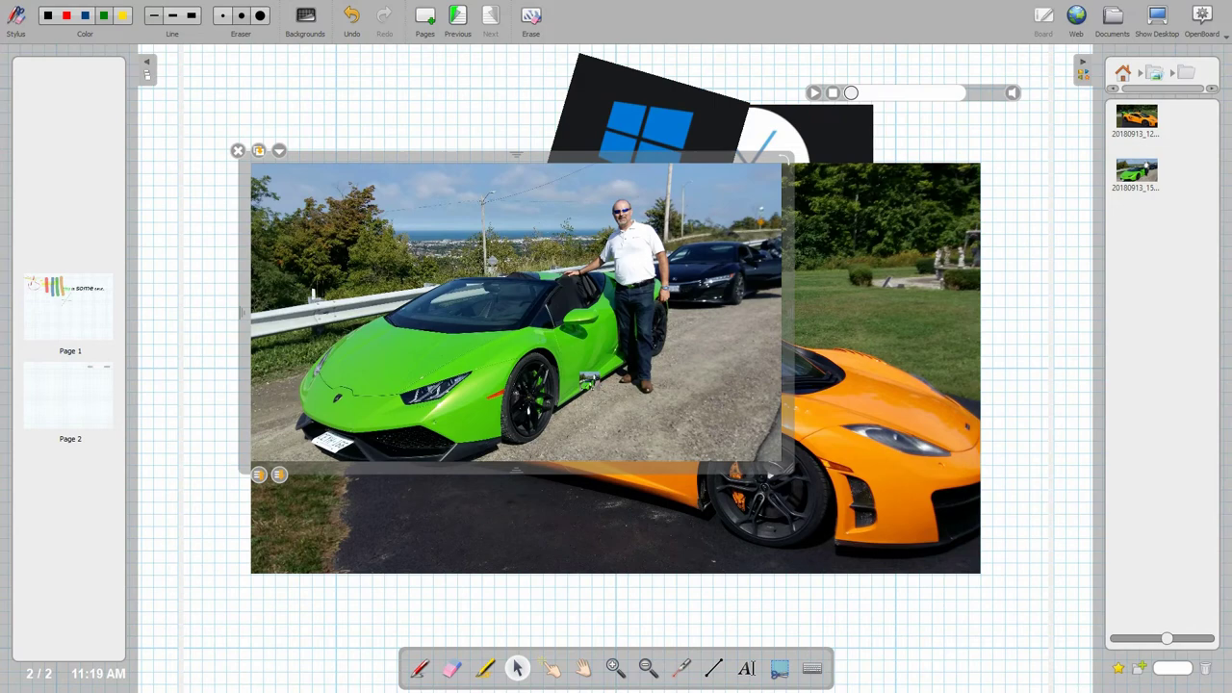
pyautogui.moveTo(436, 162); pyautogui.dragTo(423, 192)
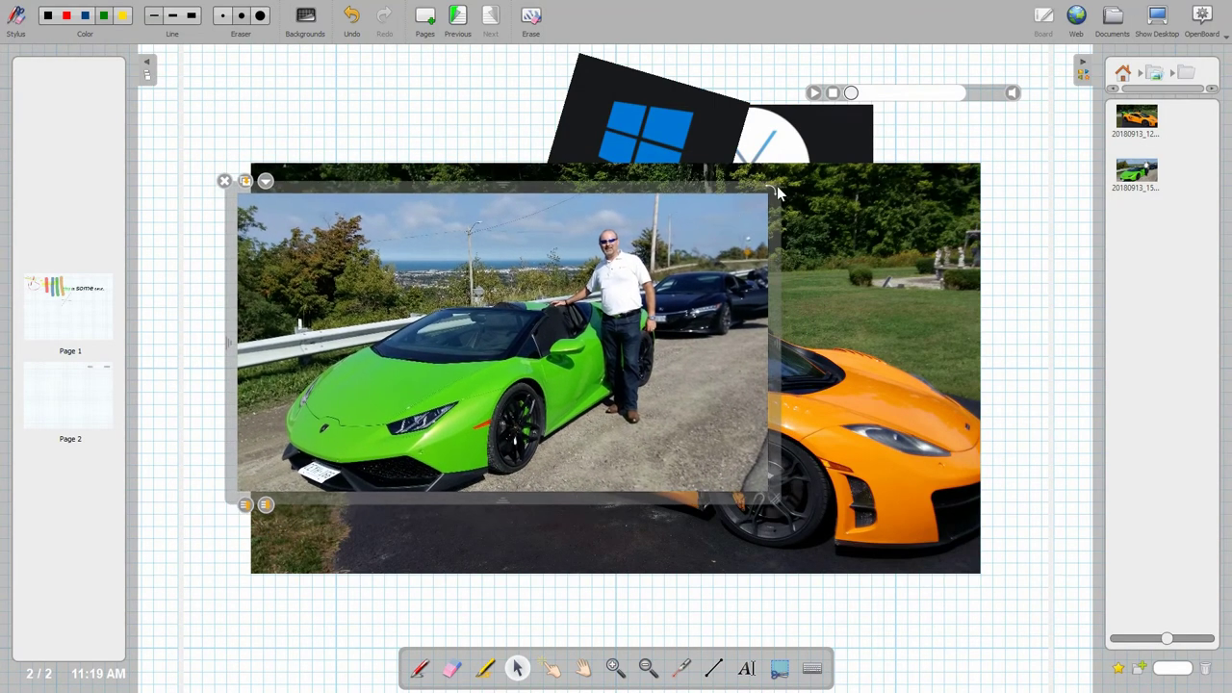
pyautogui.moveTo(771, 190); pyautogui.dragTo(792, 232)
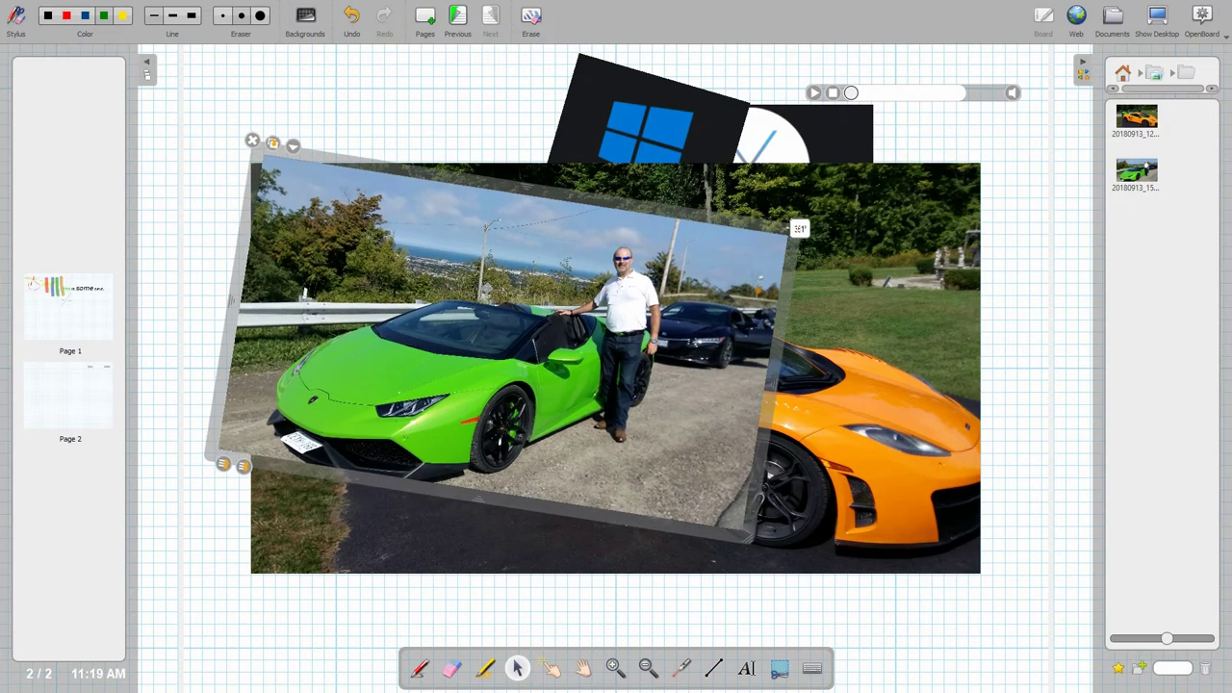
# Review the contents of the library's Pictures folder and return to the library's top level
pyautogui.click(1121, 75)
pyautogui.click(1138, 258)
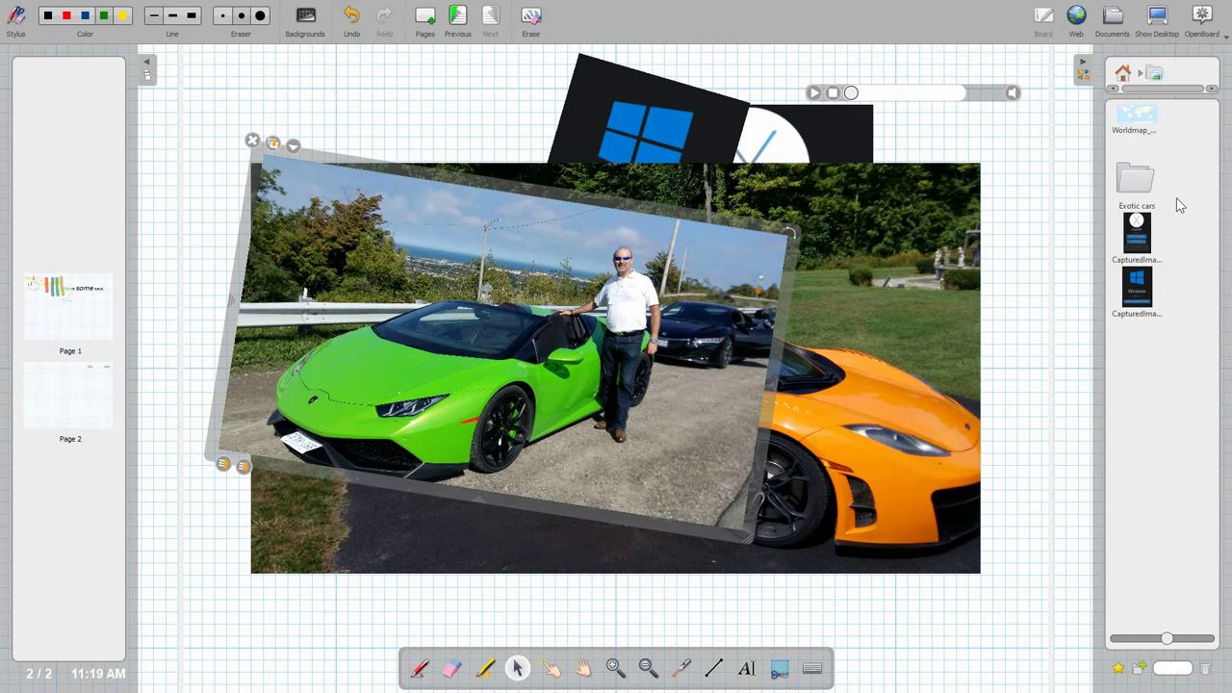
pyautogui.click(1123, 72)
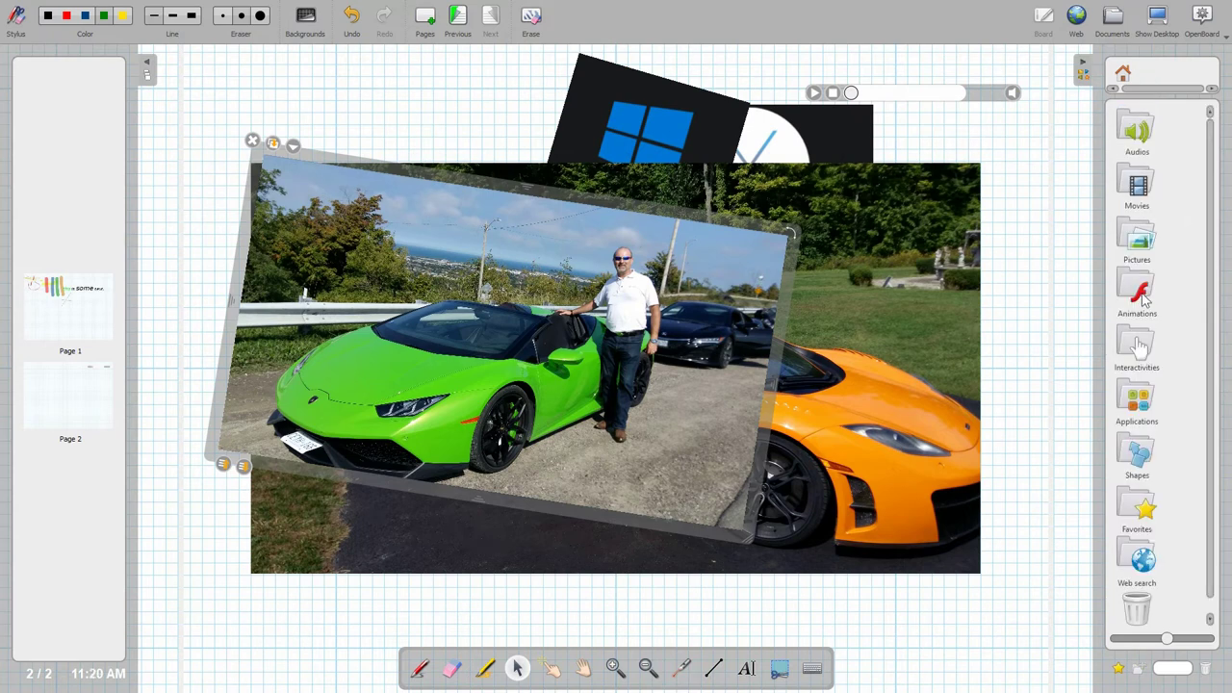
# Open the library's Interactivities folder and add a new blank third page to the document
pyautogui.click(1140, 349)
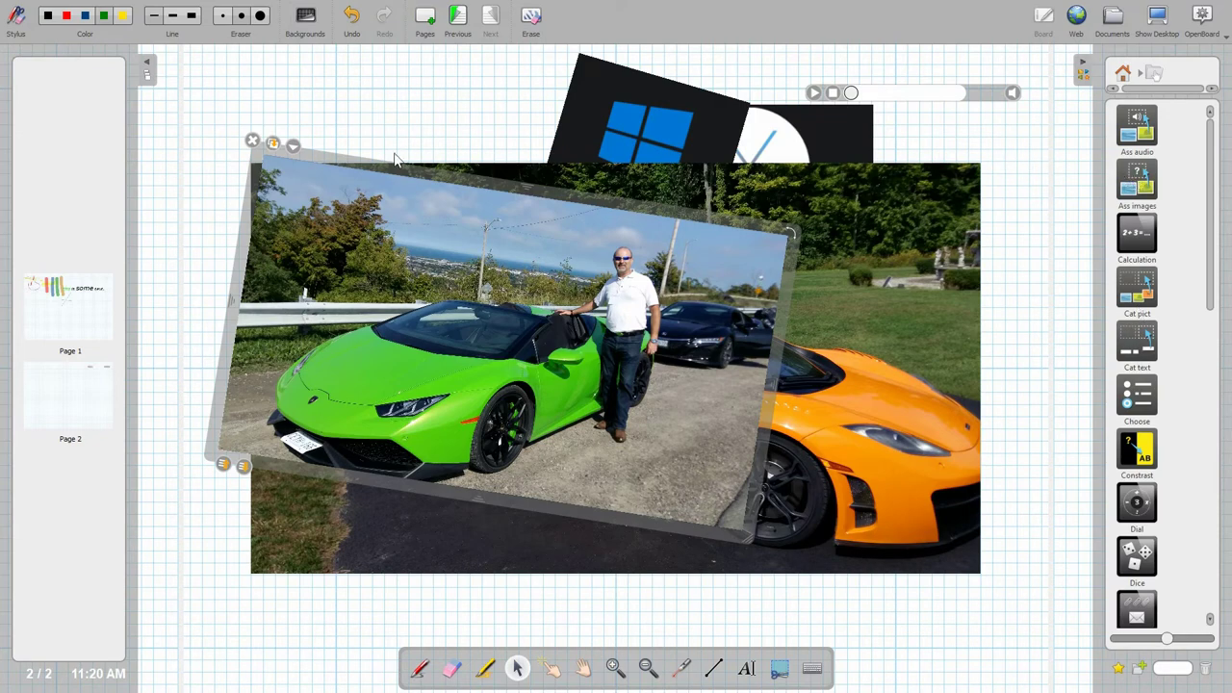
pyautogui.click(426, 27)
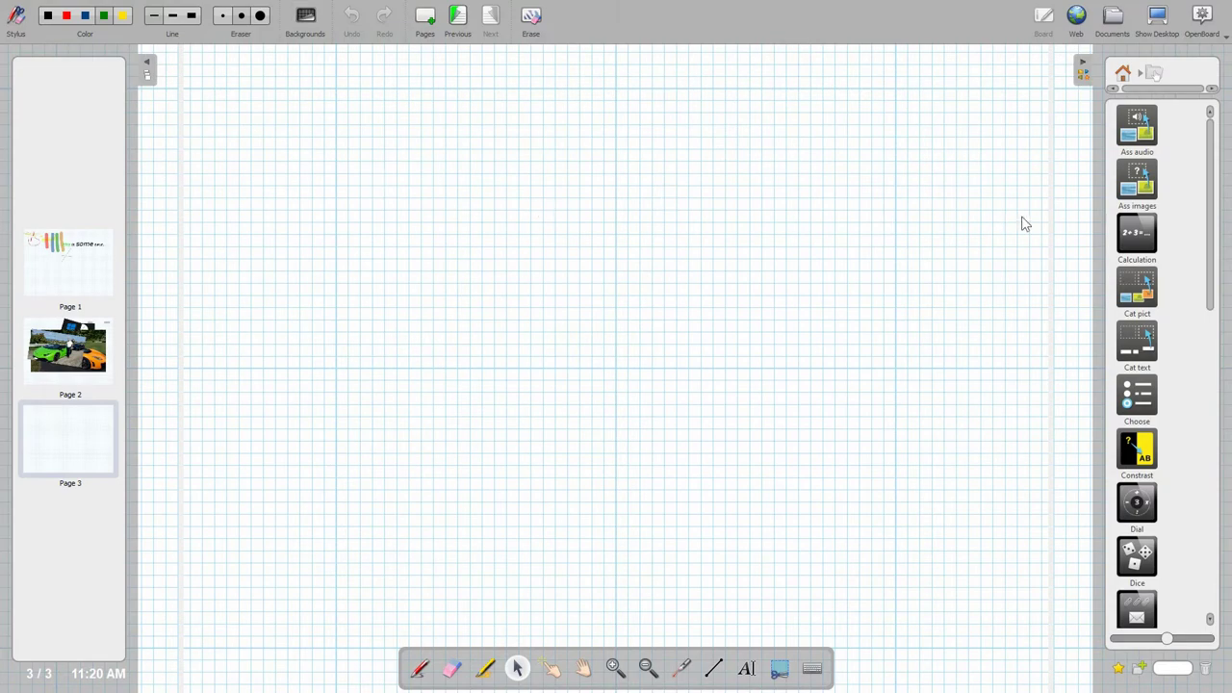
pyautogui.click(90, 273)
pyautogui.click(97, 366)
pyautogui.click(97, 429)
# Place the Calculation interactivity on the new page and reload its exercises after checking the theme options in edit mode
pyautogui.moveTo(1143, 237); pyautogui.dragTo(920, 233)
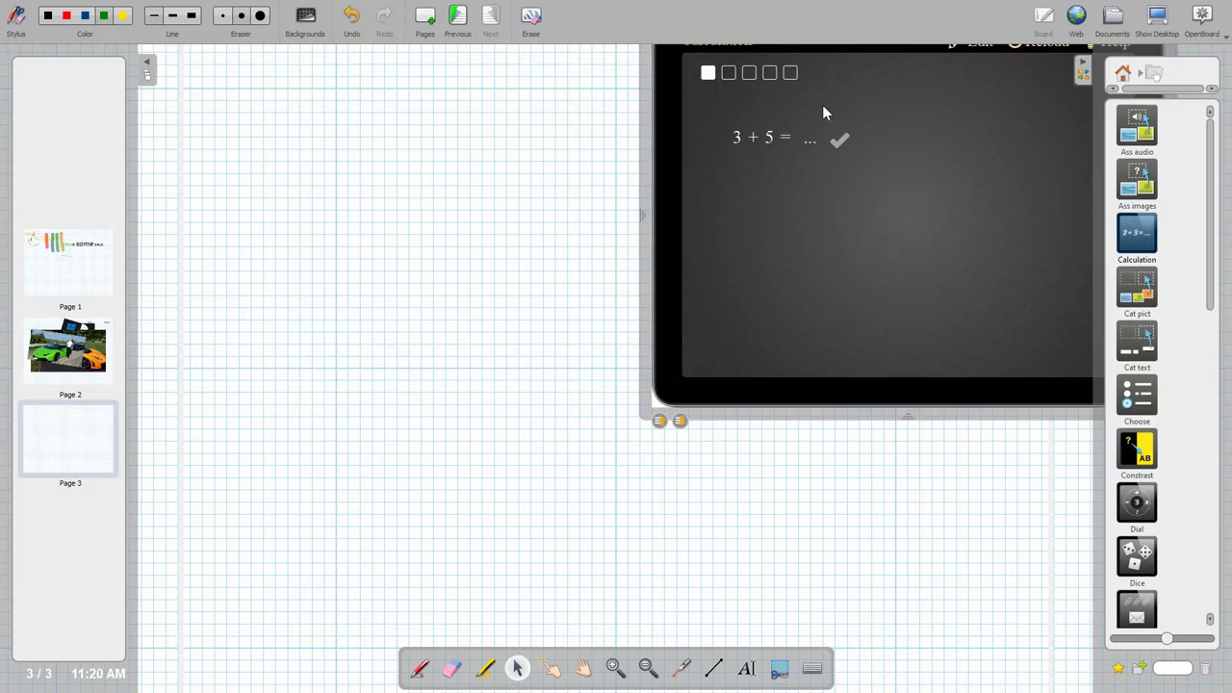
pyautogui.moveTo(638, 129); pyautogui.dragTo(253, 205)
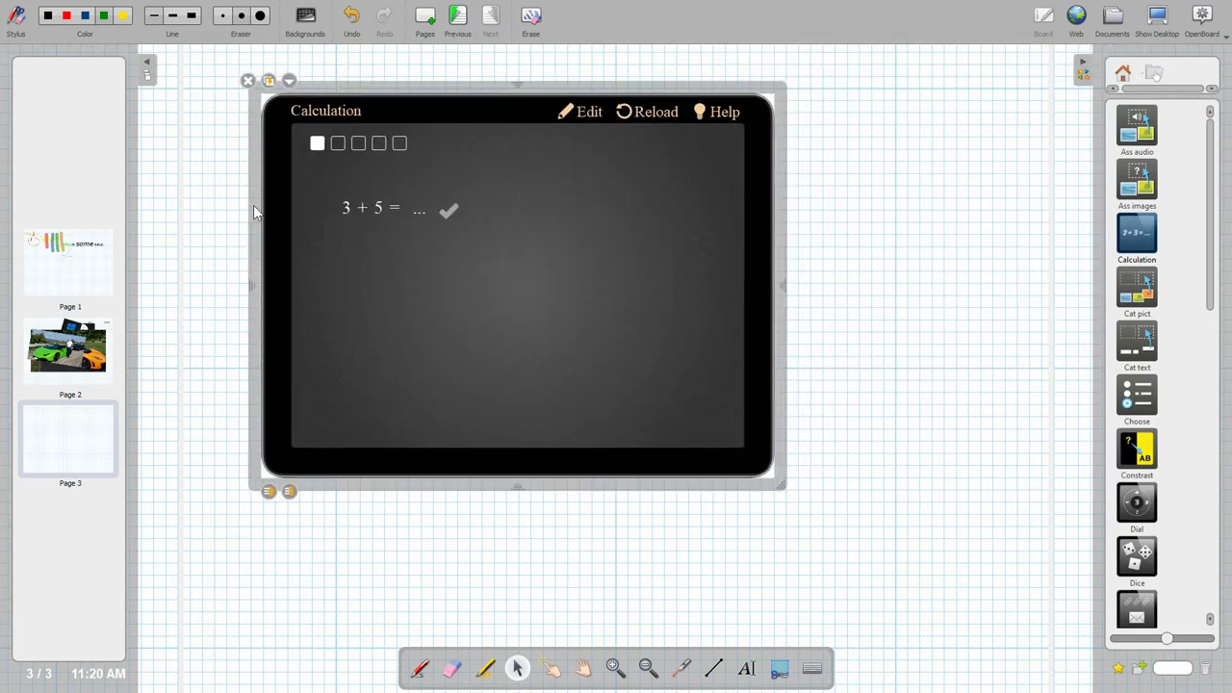
pyautogui.click(589, 113)
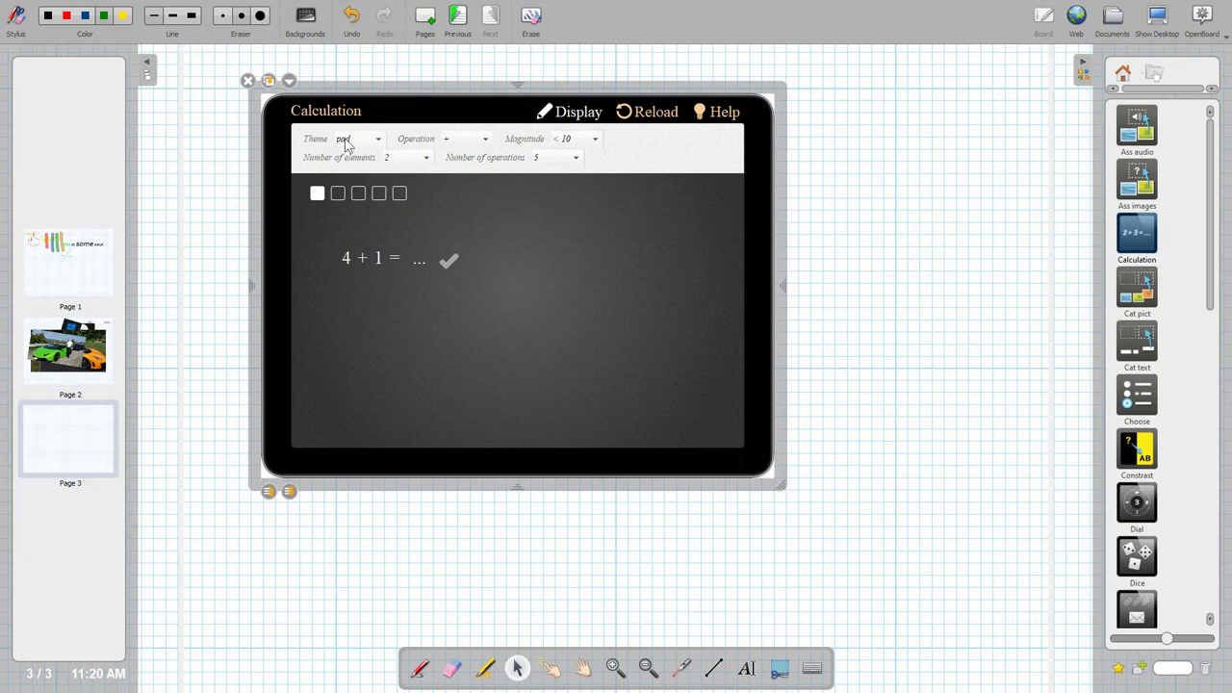
pyautogui.click(376, 141)
pyautogui.click(371, 154)
pyautogui.click(649, 113)
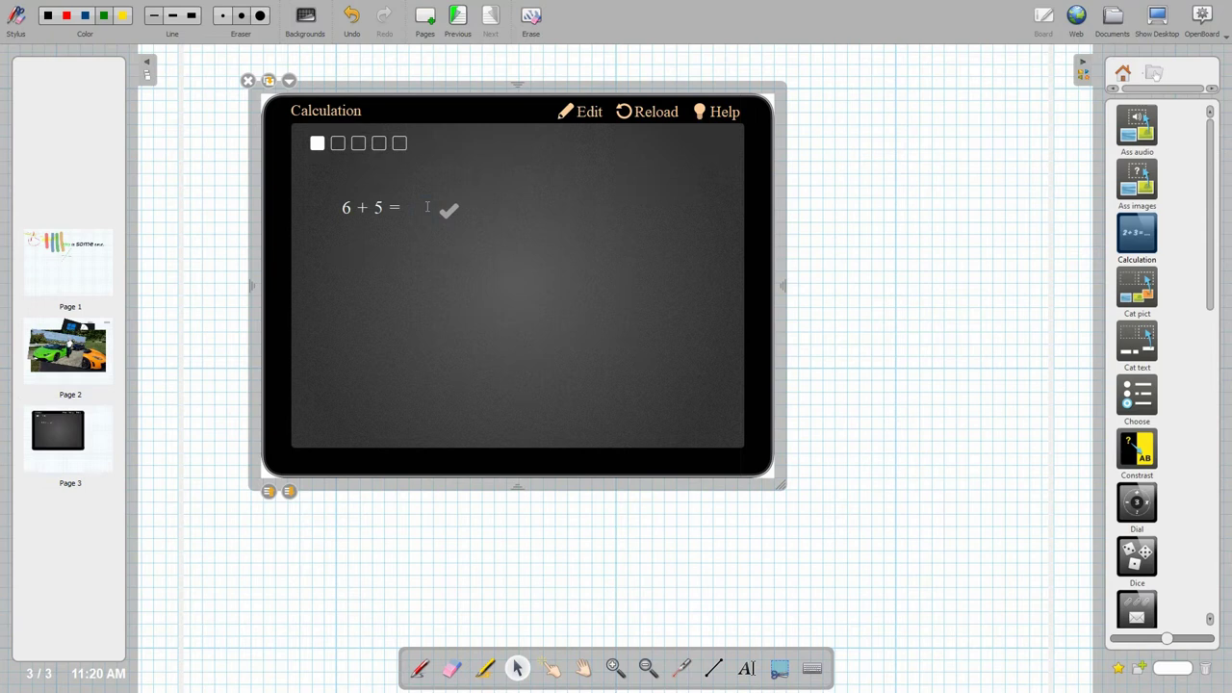
# Answer the sum 6 + 5 with 9 and the sum 6 + 6 with 12, submitting each answer
pyautogui.click(422, 214)
pyautogui.write('9')
pyautogui.click(448, 251)
pyautogui.click(448, 214)
pyautogui.click(422, 207)
pyautogui.click(420, 207)
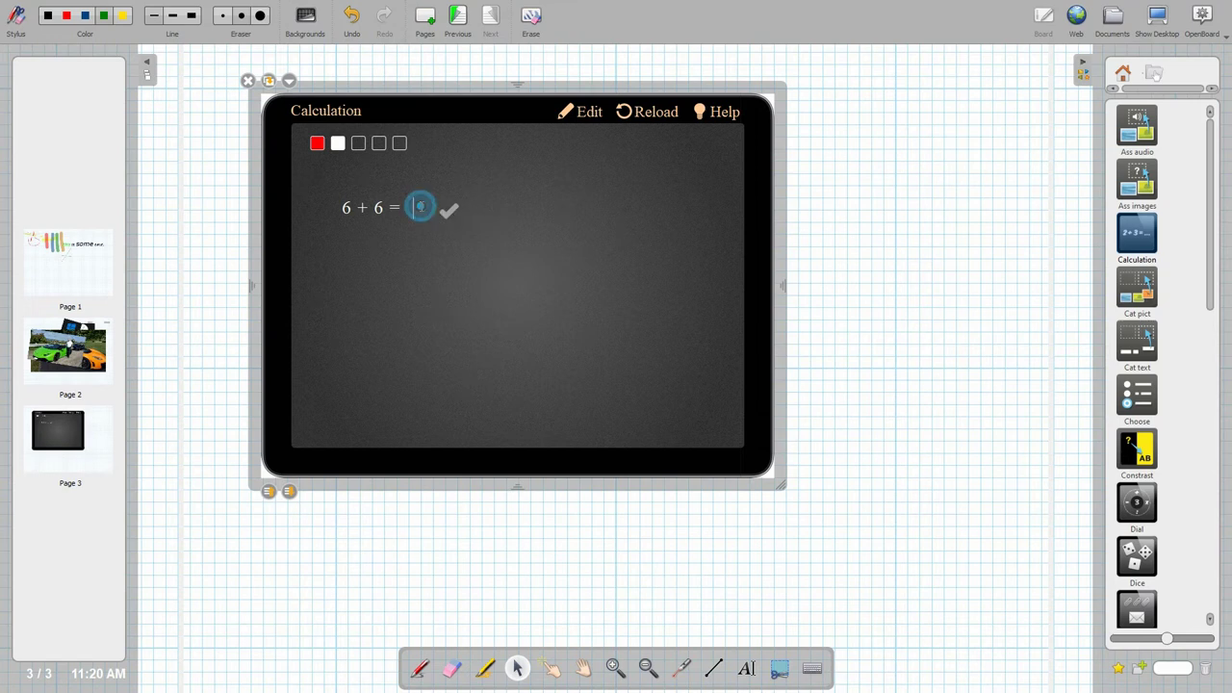
pyautogui.write('12')
pyautogui.click(447, 211)
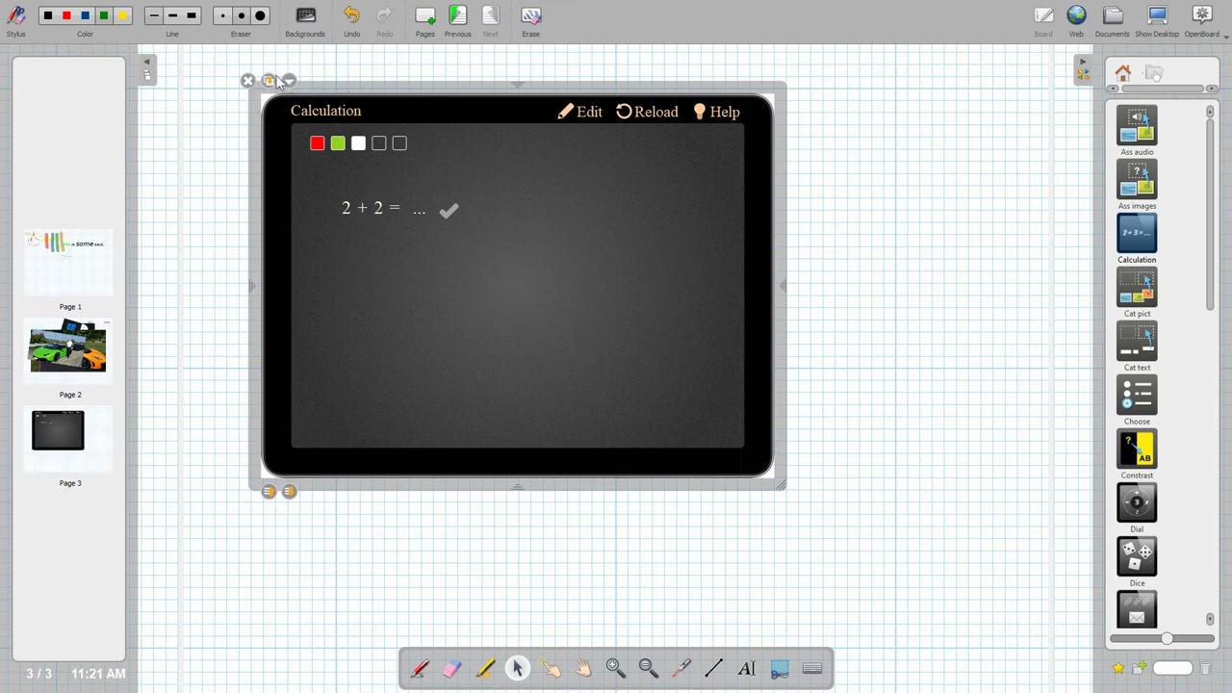
# Remove the Calculation interactivity from the page
pyautogui.click(239, 77)
pyautogui.click(316, 106)
pyautogui.click(250, 81)
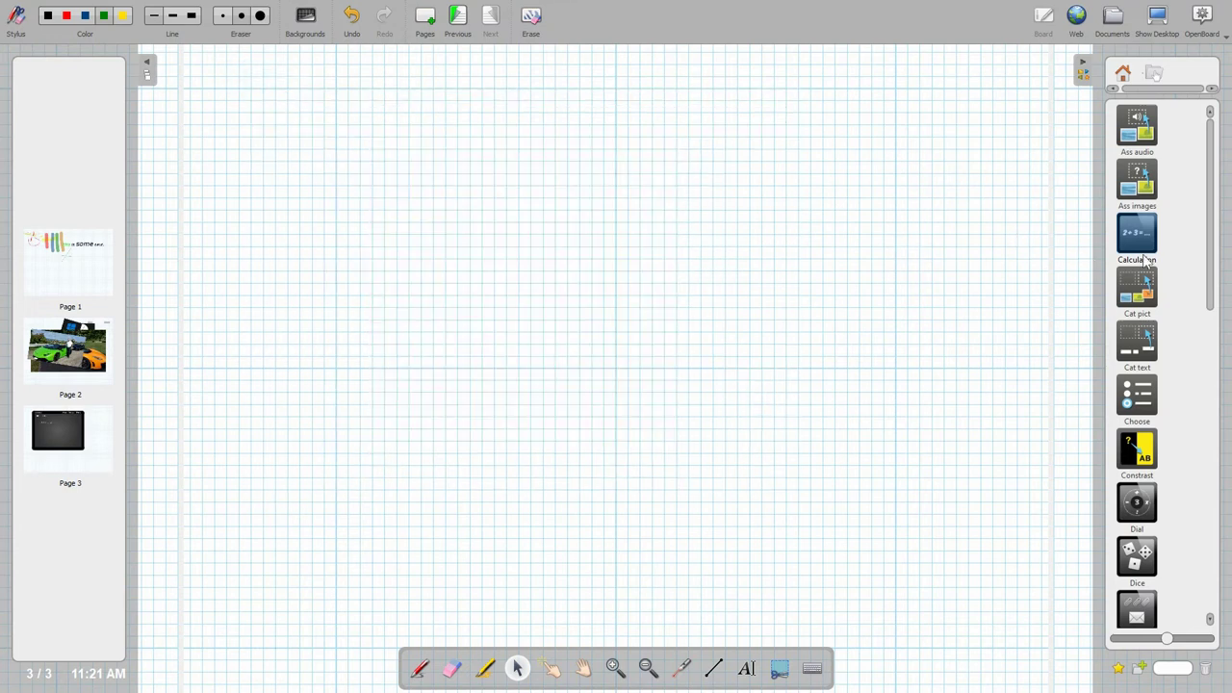
# Look through the remaining interactivities and switch the library to the Applications folder
pyautogui.scroll(-15, 1141, 415)
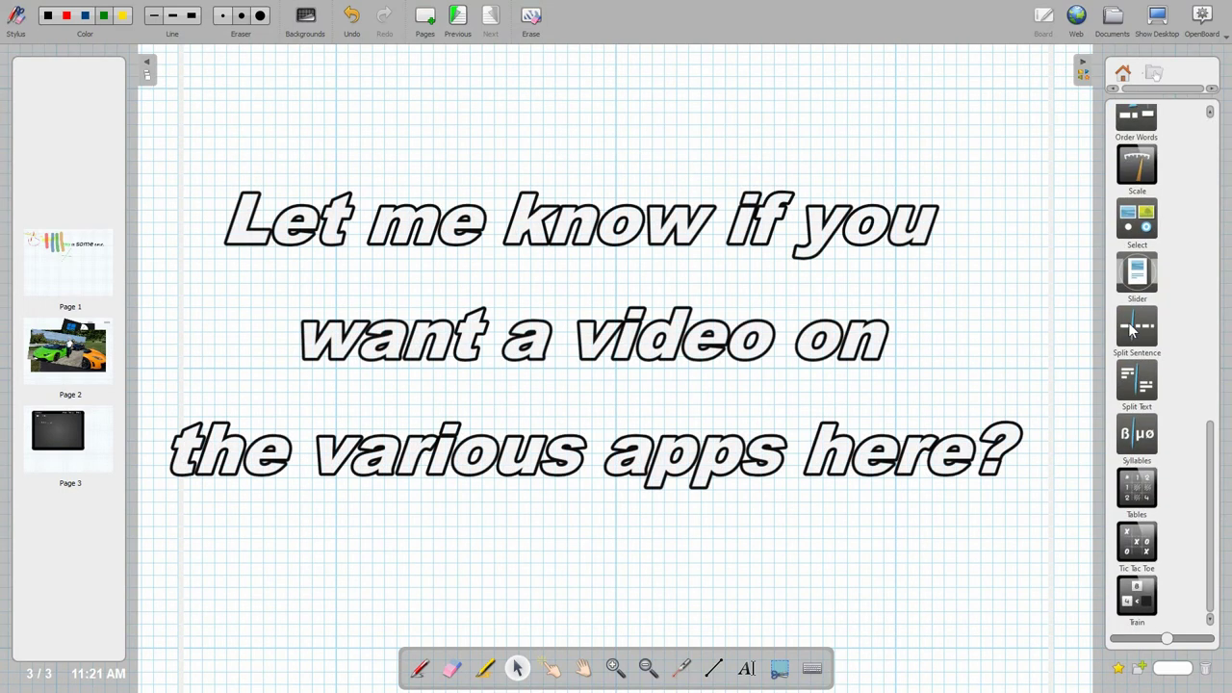
pyautogui.scroll(15, 1132, 289)
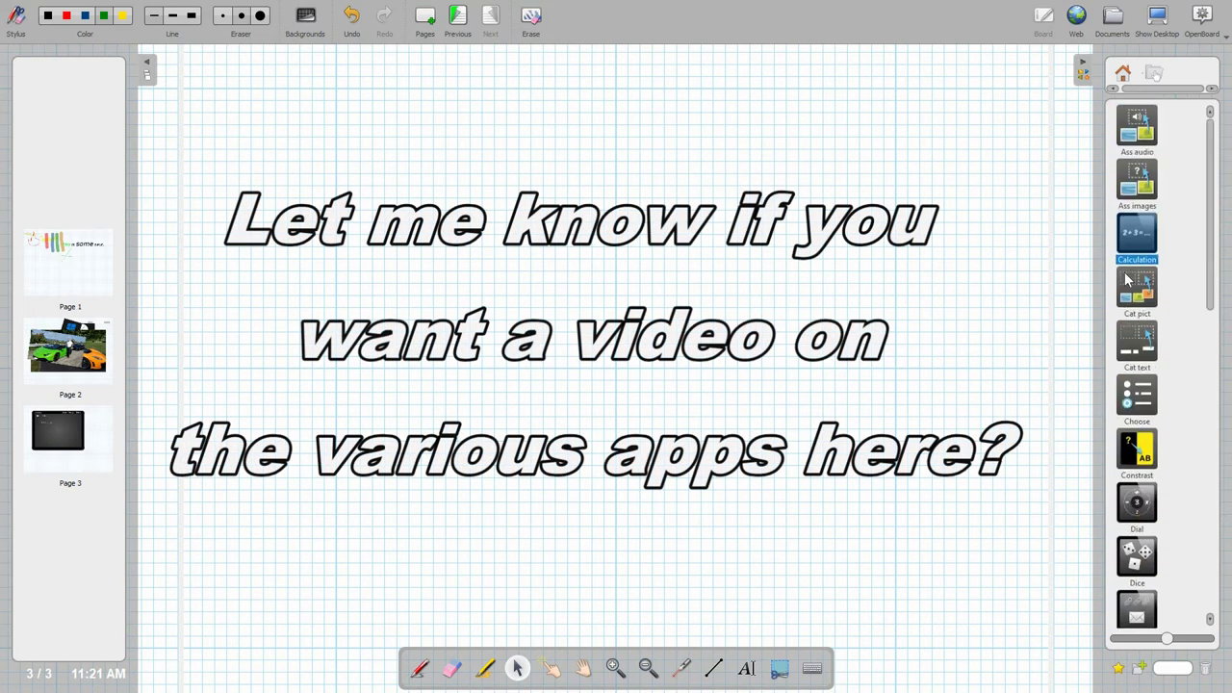
pyautogui.click(1125, 76)
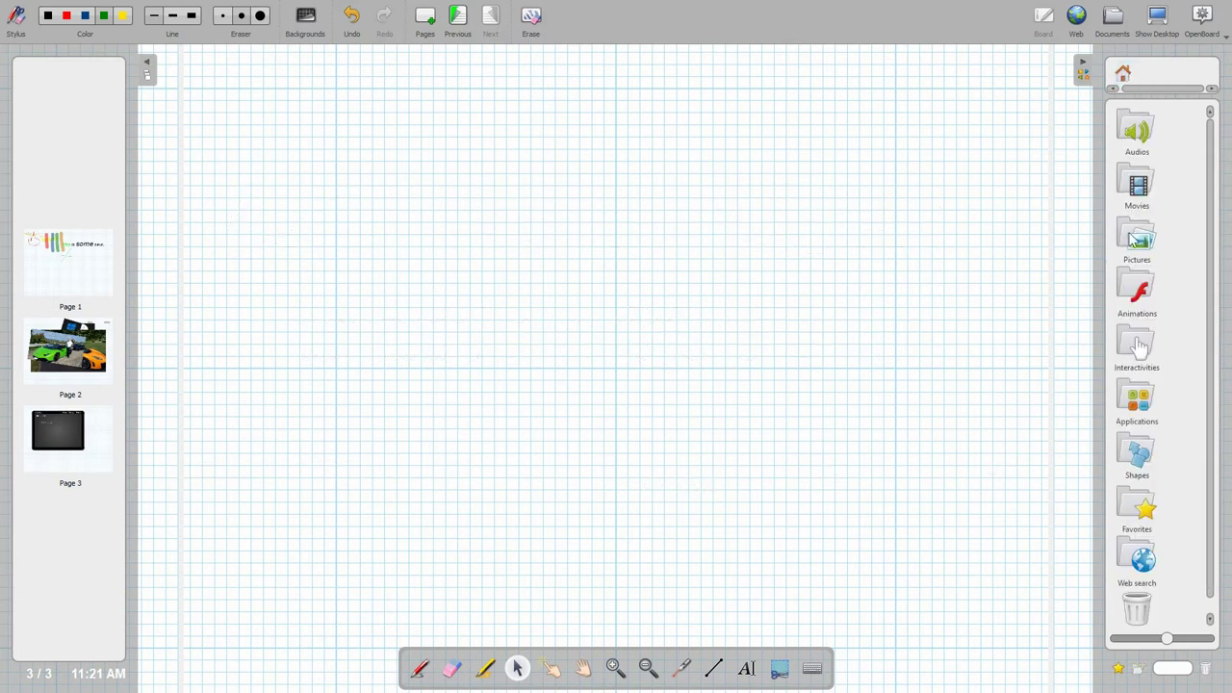
pyautogui.click(1136, 406)
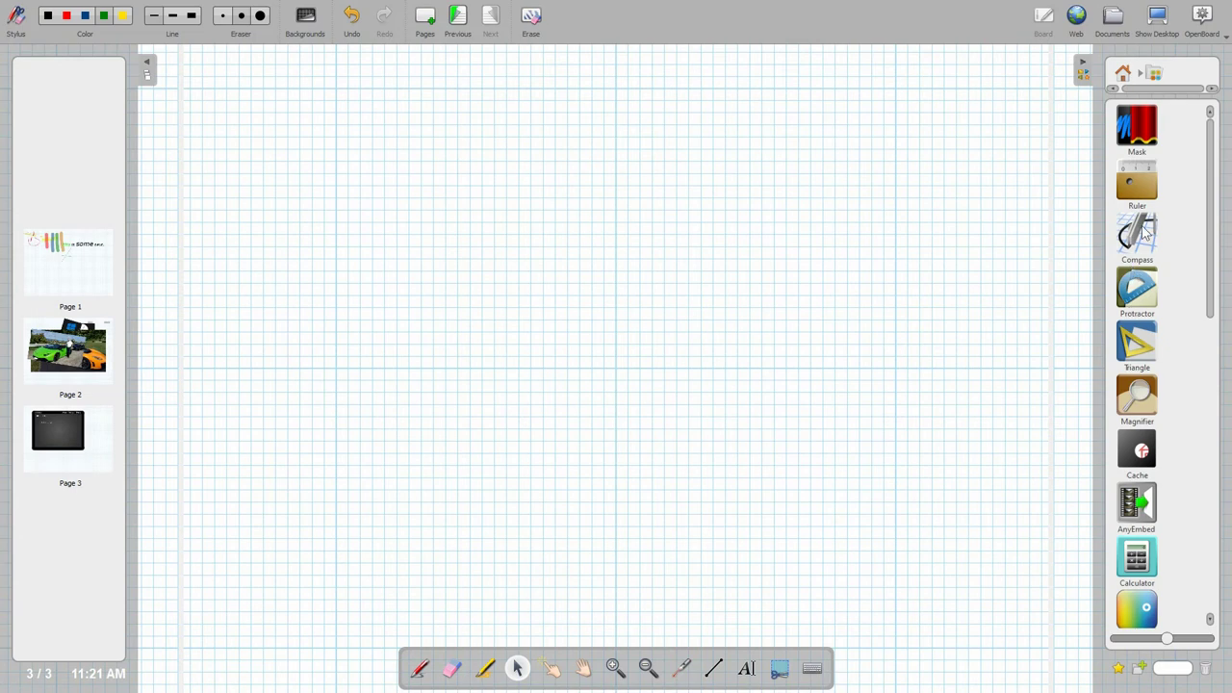
# Place the Ruler on the page, tilted clockwise and shifted slightly up from where it was dropped
pyautogui.moveTo(1139, 187); pyautogui.dragTo(523, 188)
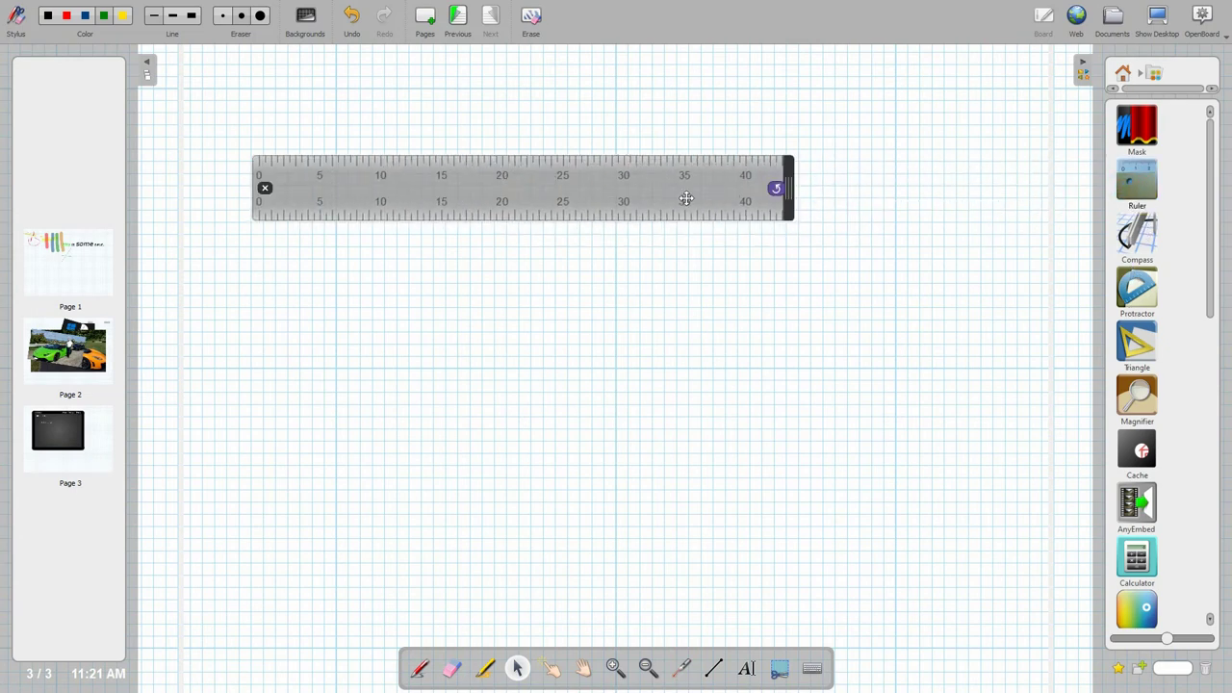
pyautogui.moveTo(785, 188); pyautogui.dragTo(704, 382)
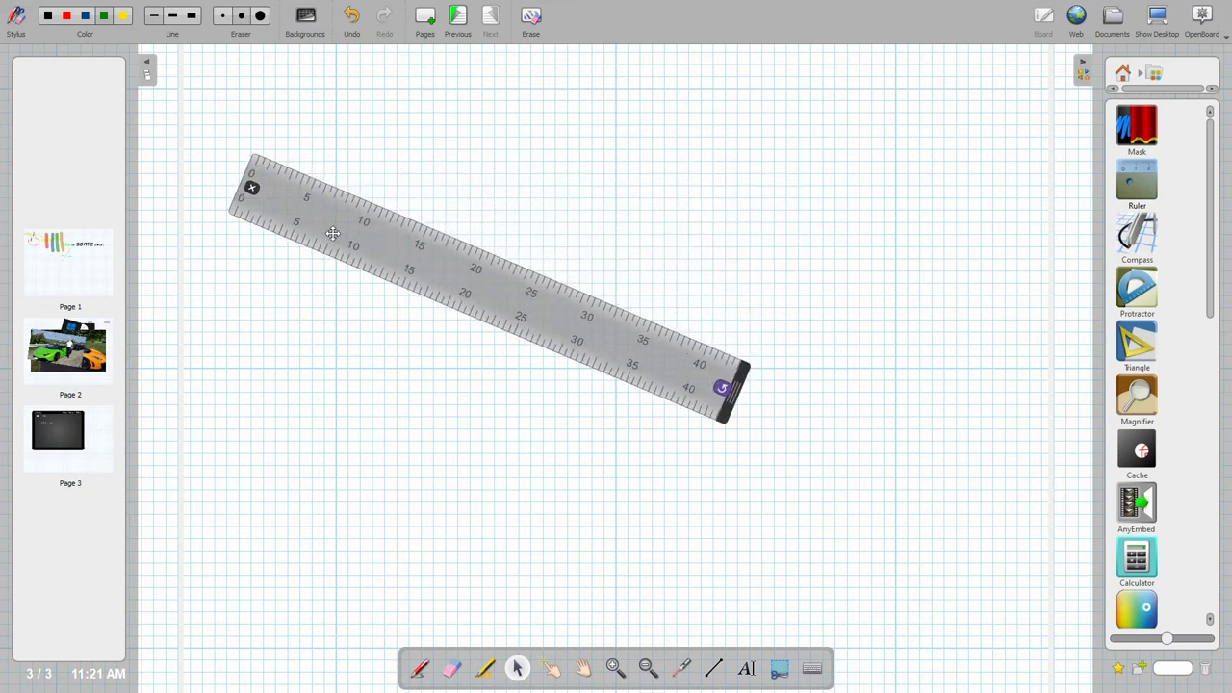
pyautogui.moveTo(324, 227); pyautogui.dragTo(397, 159)
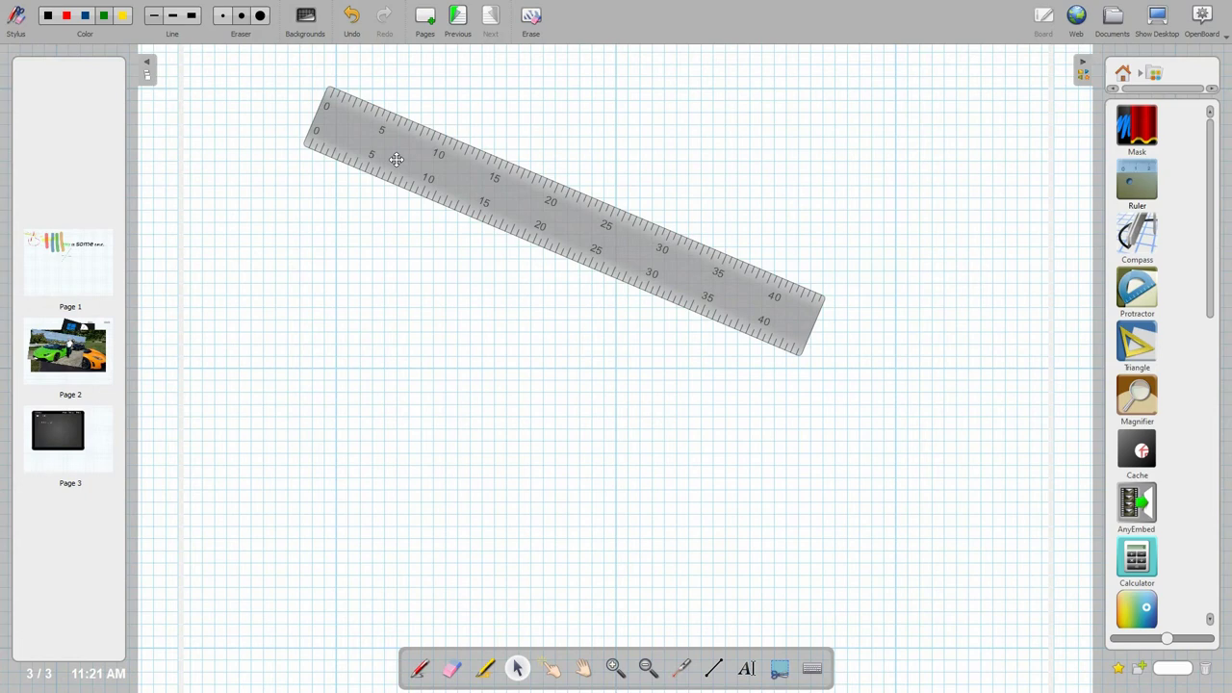
pyautogui.moveTo(355, 102); pyautogui.dragTo(361, 102)
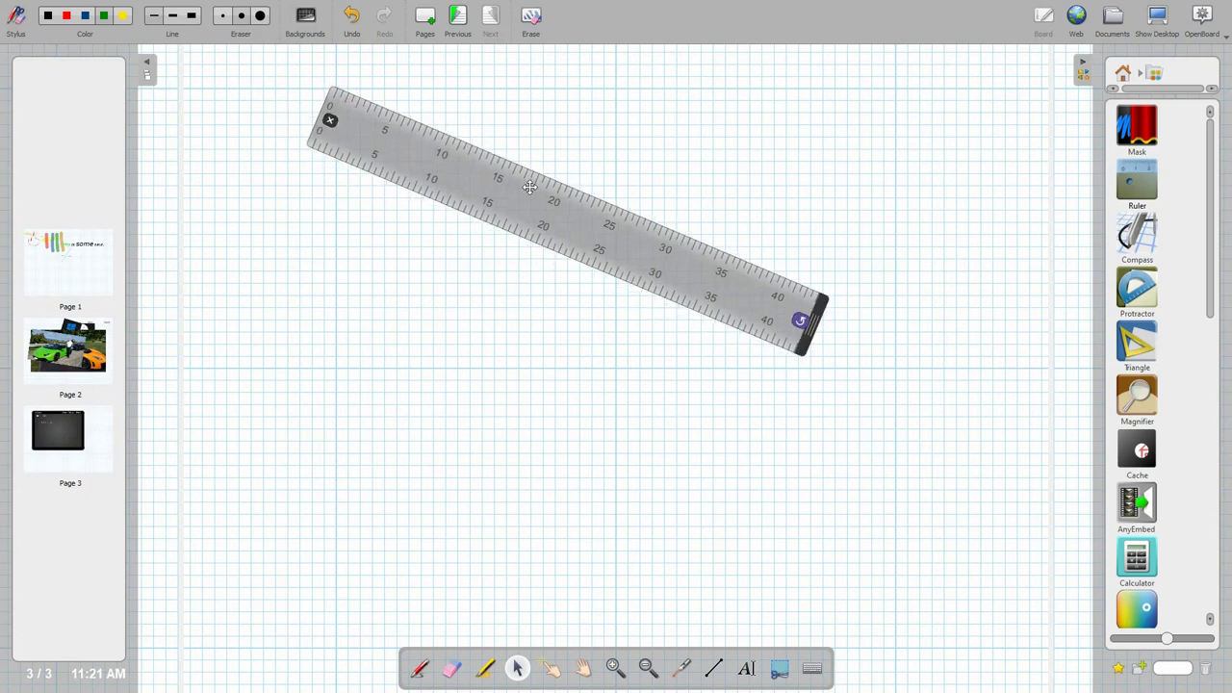
# Tilt the ruler a little further clockwise and remove it from the page
pyautogui.moveTo(807, 324)
pyautogui.moveTo(801, 320); pyautogui.dragTo(661, 302)
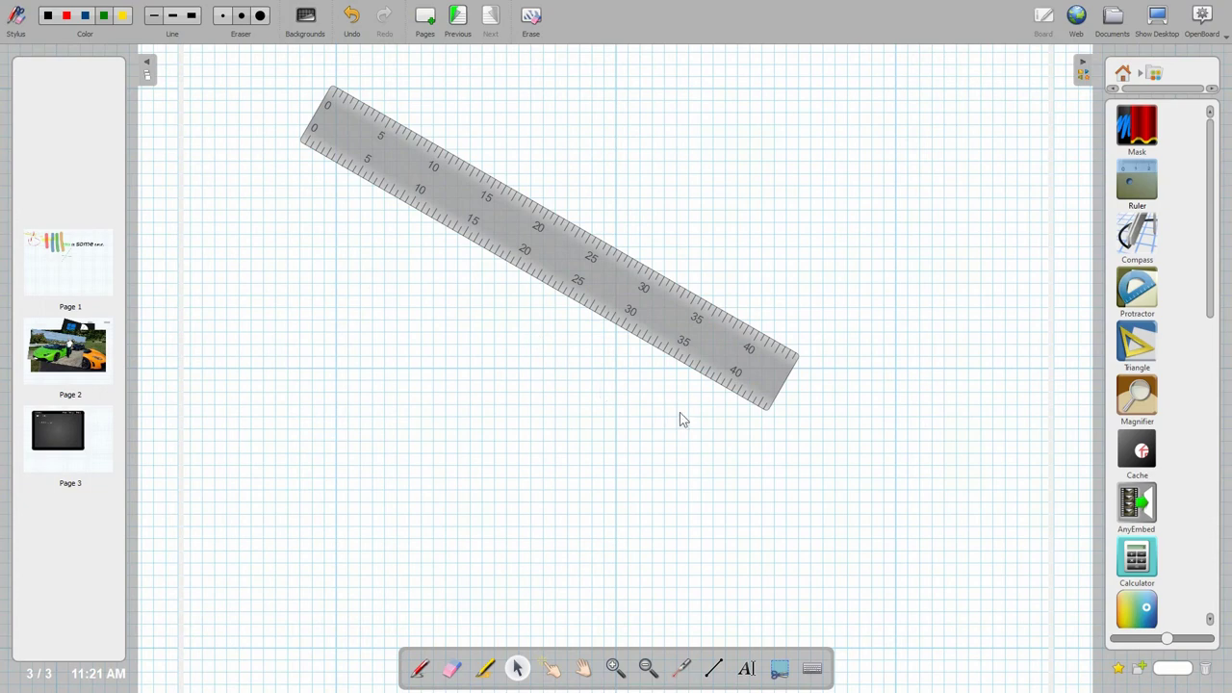
pyautogui.moveTo(688, 336)
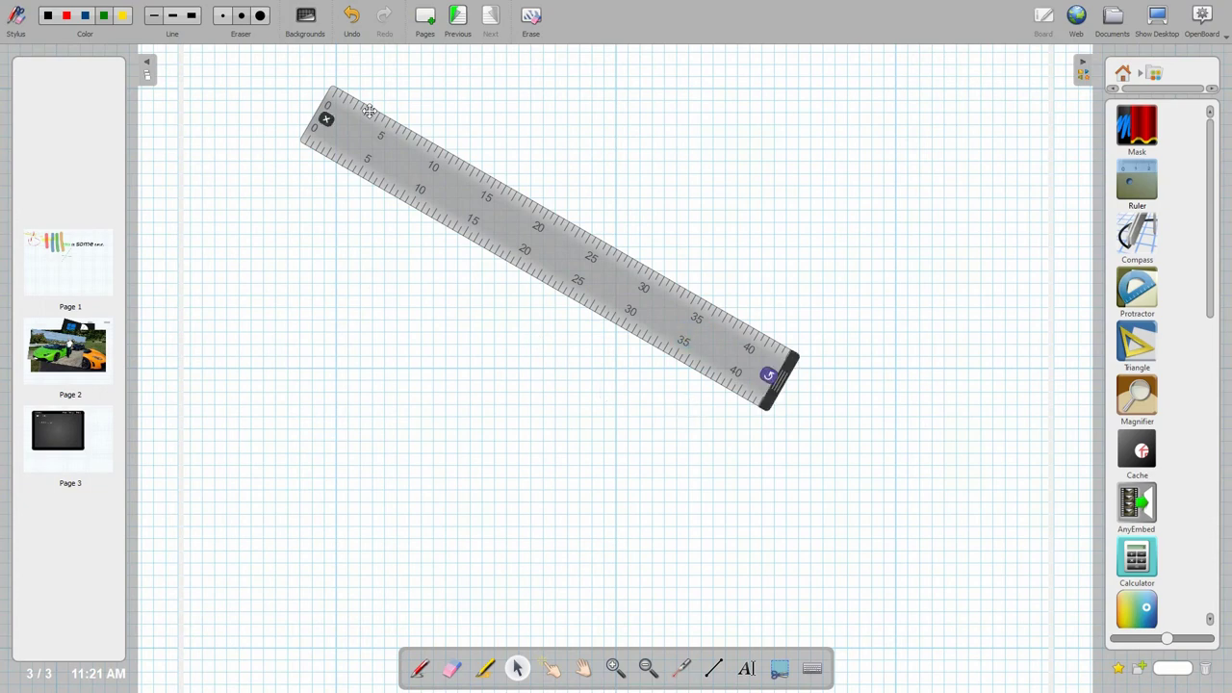
pyautogui.click(327, 119)
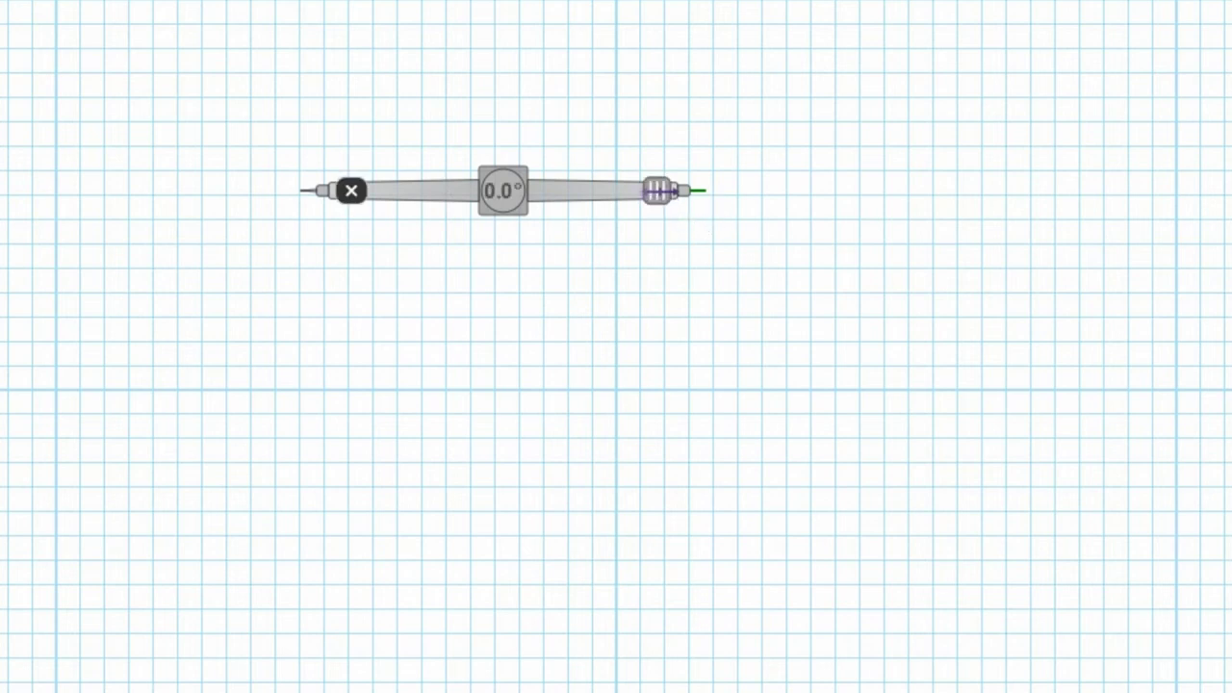
# Draw a full circle with the compass opened to about 21.3 cm, and remove the compass from the page
pyautogui.moveTo(658, 190); pyautogui.dragTo(775, 188)
pyautogui.moveTo(769, 188)
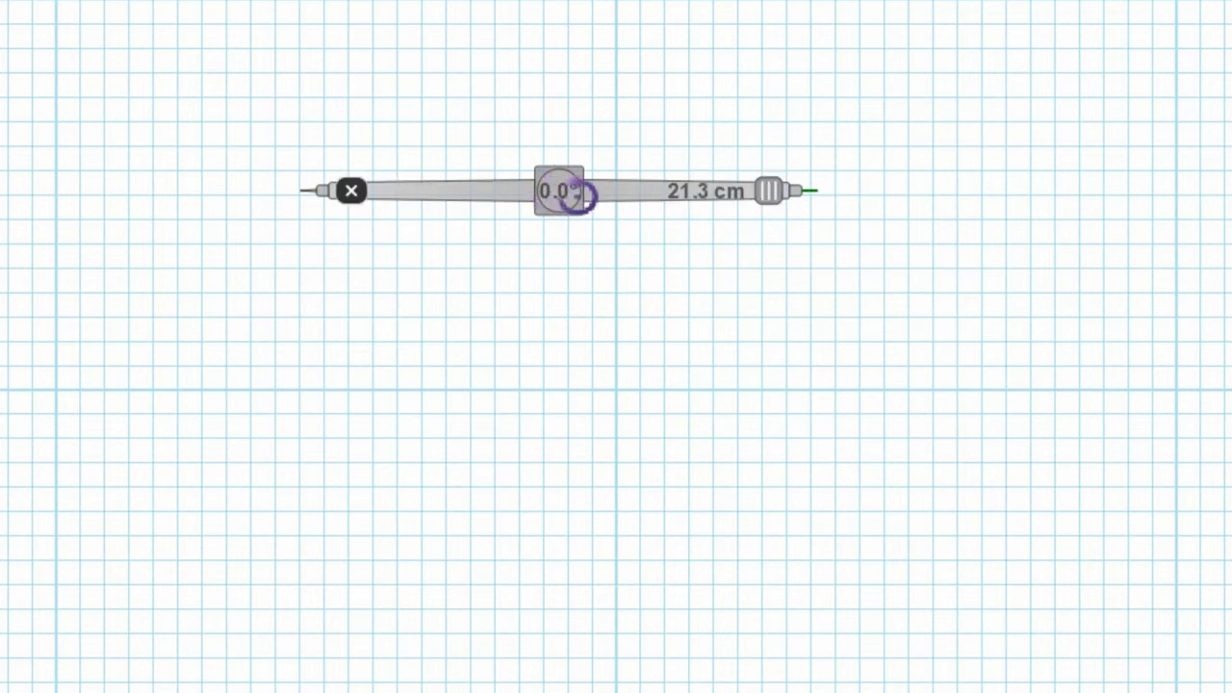
pyautogui.moveTo(578, 197); pyautogui.dragTo(455, 287)
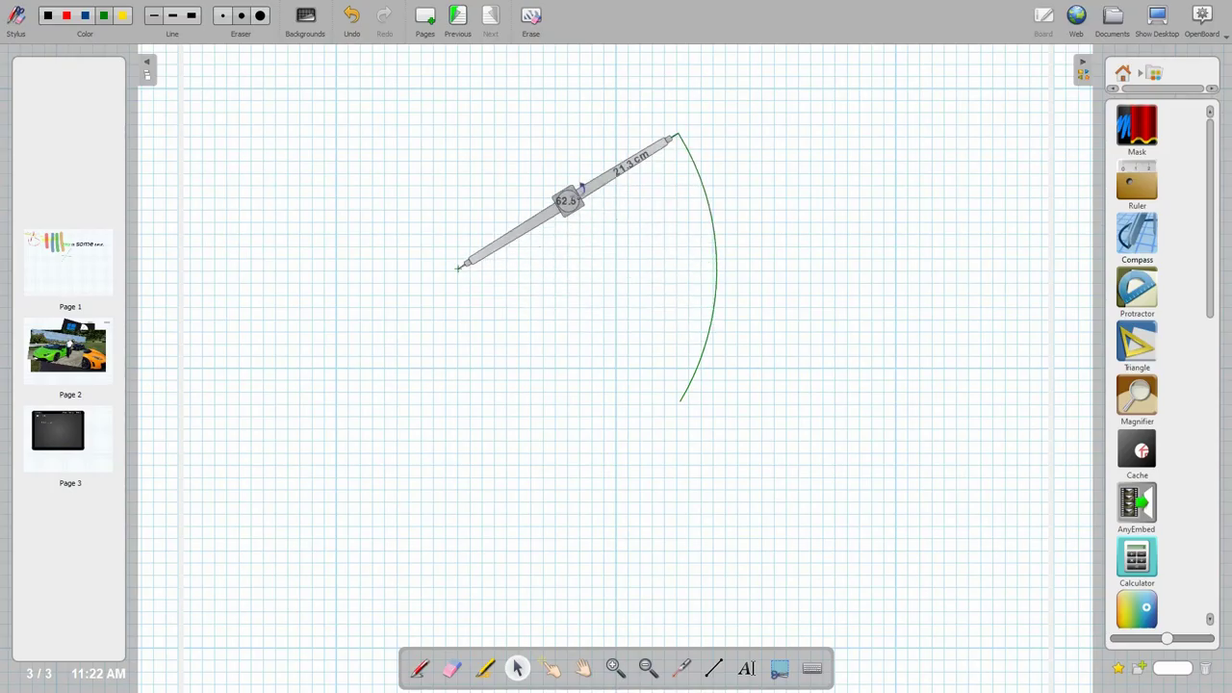
pyautogui.moveTo(582, 188)
pyautogui.mouseDown()
pyautogui.moveTo(462, 176)
pyautogui.moveTo(391, 283)
pyautogui.moveTo(468, 369)
pyautogui.moveTo(594, 349)
pyautogui.moveTo(609, 320)
pyautogui.mouseUp()
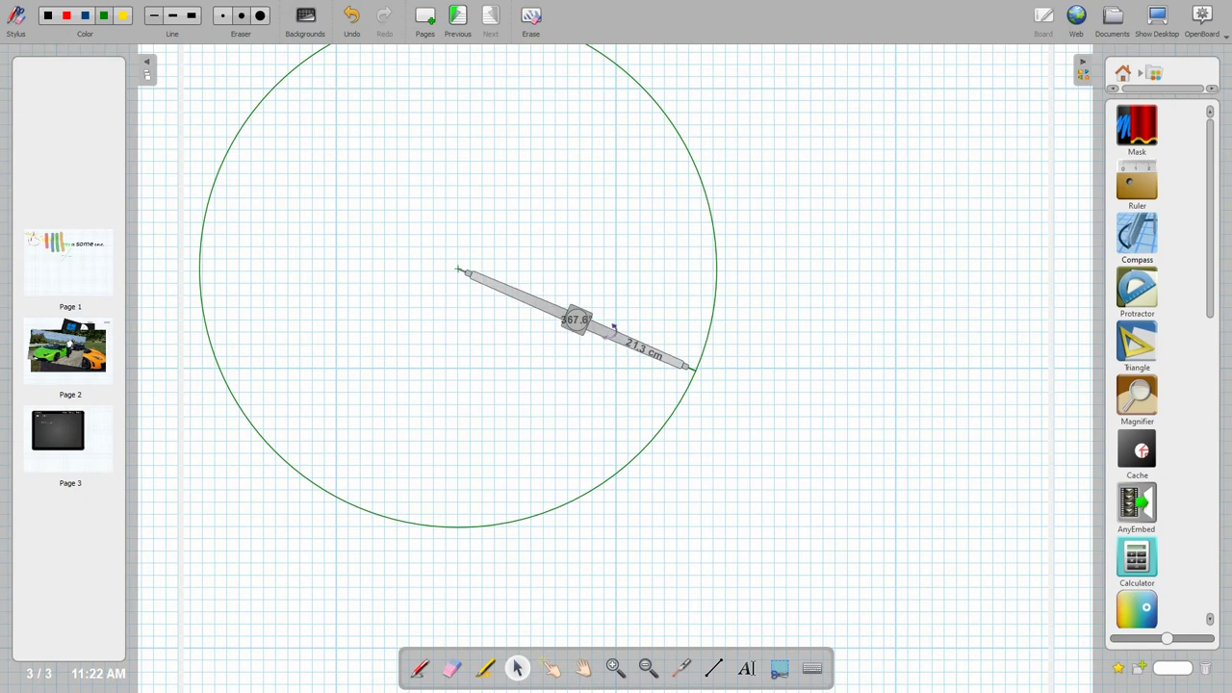
pyautogui.click(481, 280)
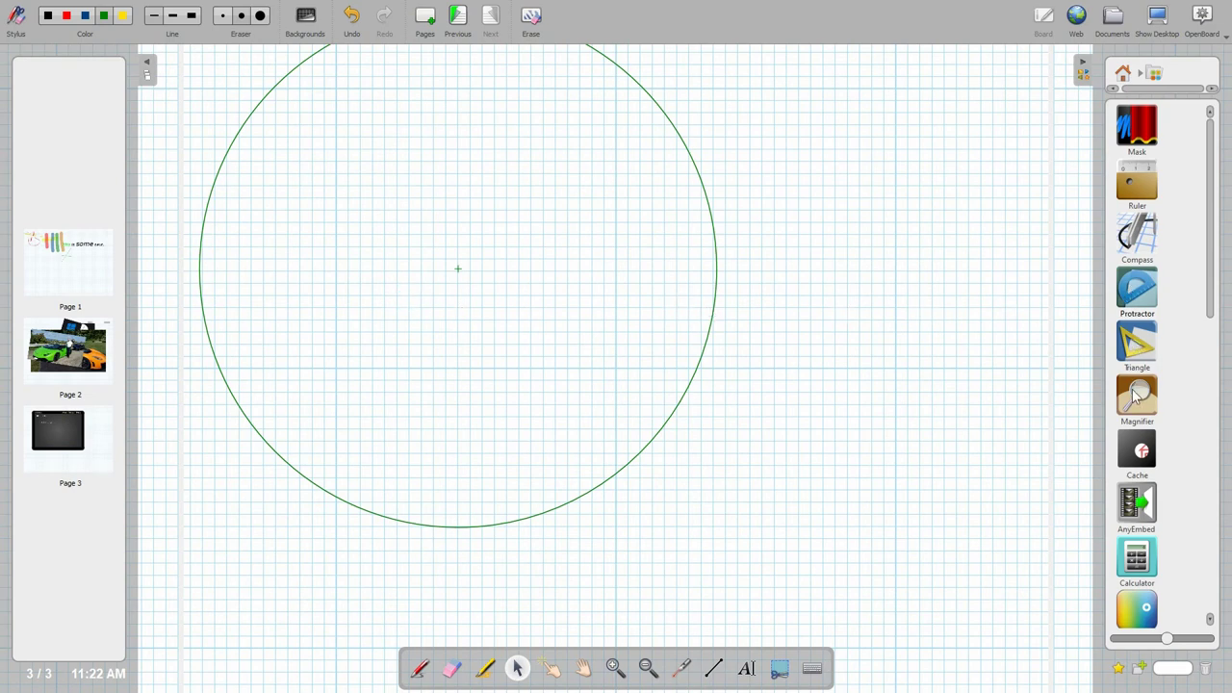
# Place a sticky note from the Applications folder beside the circle and move it up so it overlaps the circle's edge
pyautogui.scroll(-3, 1136, 395)
pyautogui.scroll(-3, 1136, 397)
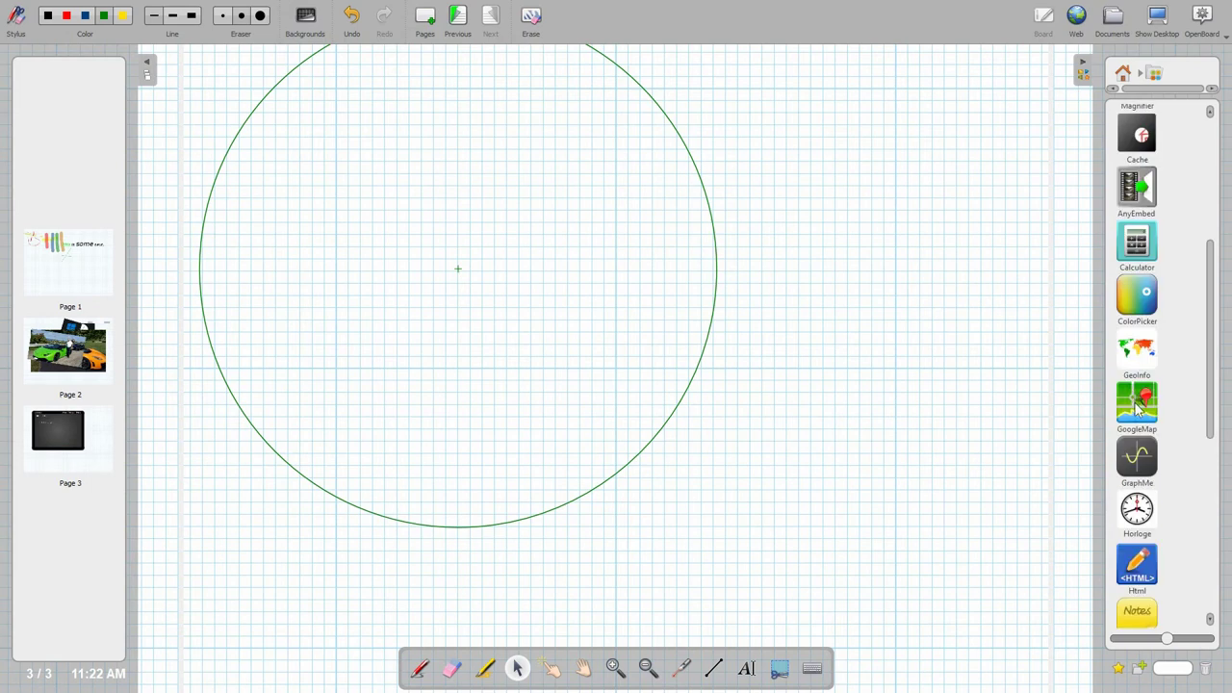
pyautogui.scroll(-3, 1139, 413)
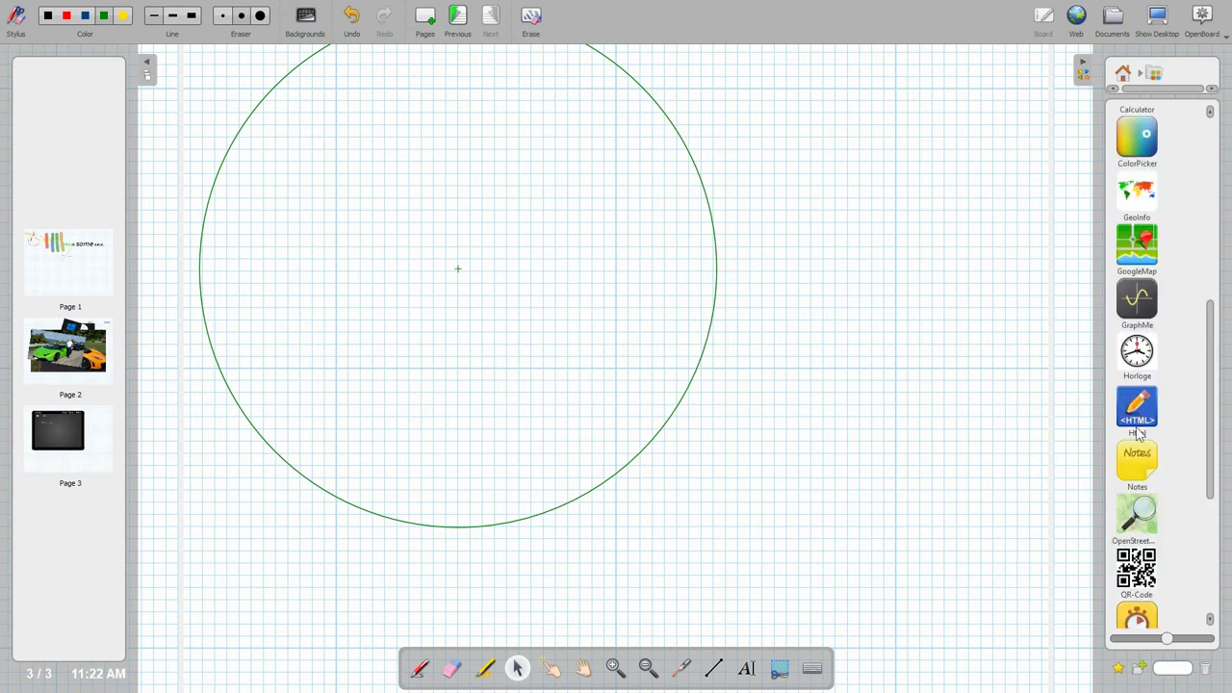
pyautogui.moveTo(1138, 466); pyautogui.dragTo(891, 352)
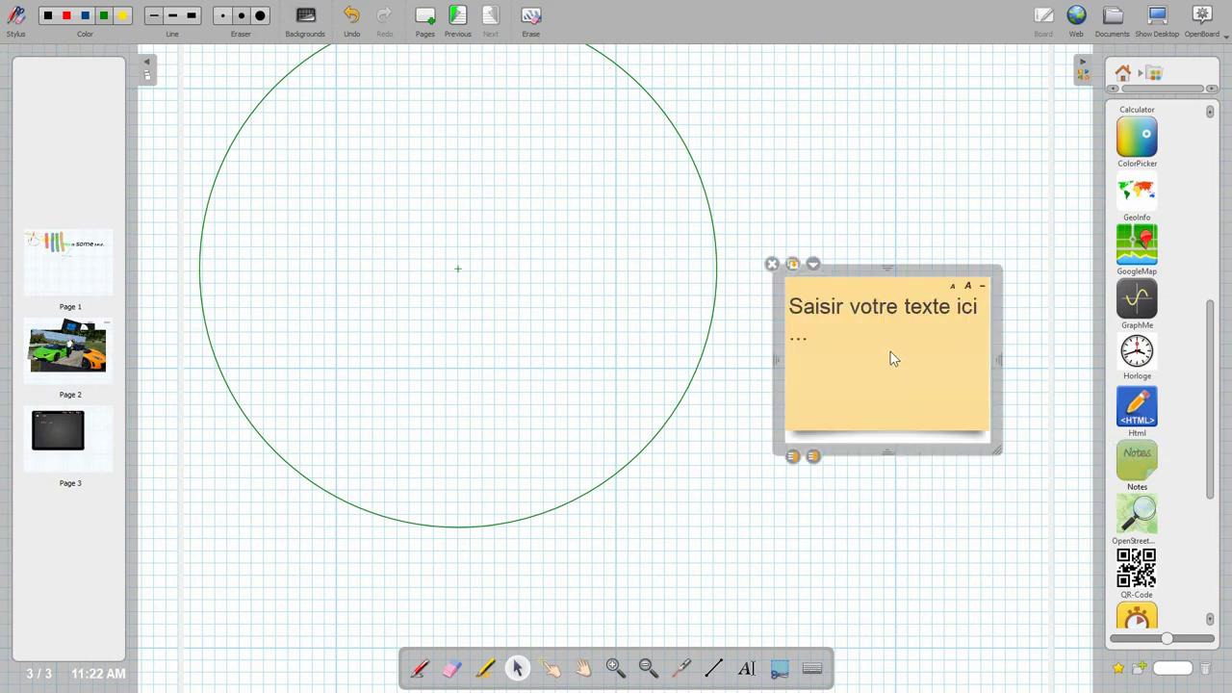
pyautogui.moveTo(845, 274); pyautogui.dragTo(759, 118)
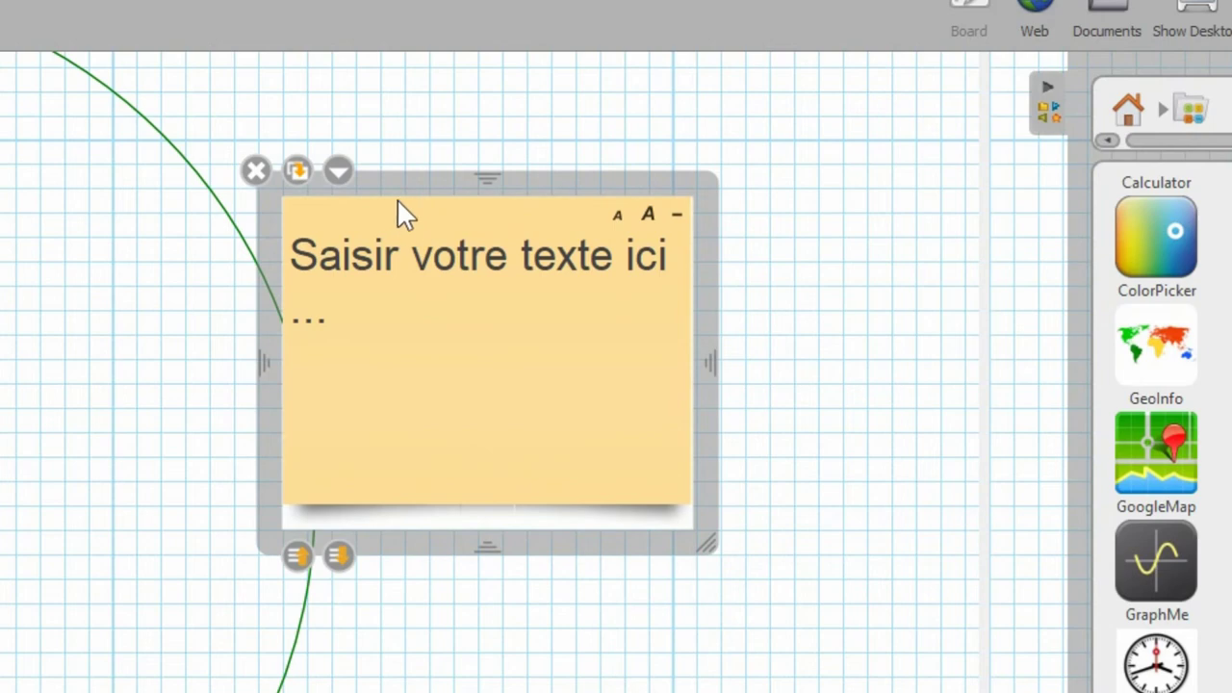
# Add the line "a note in English" below the placeholder text in the sticky note
pyautogui.click(404, 262)
pyautogui.click(384, 260)
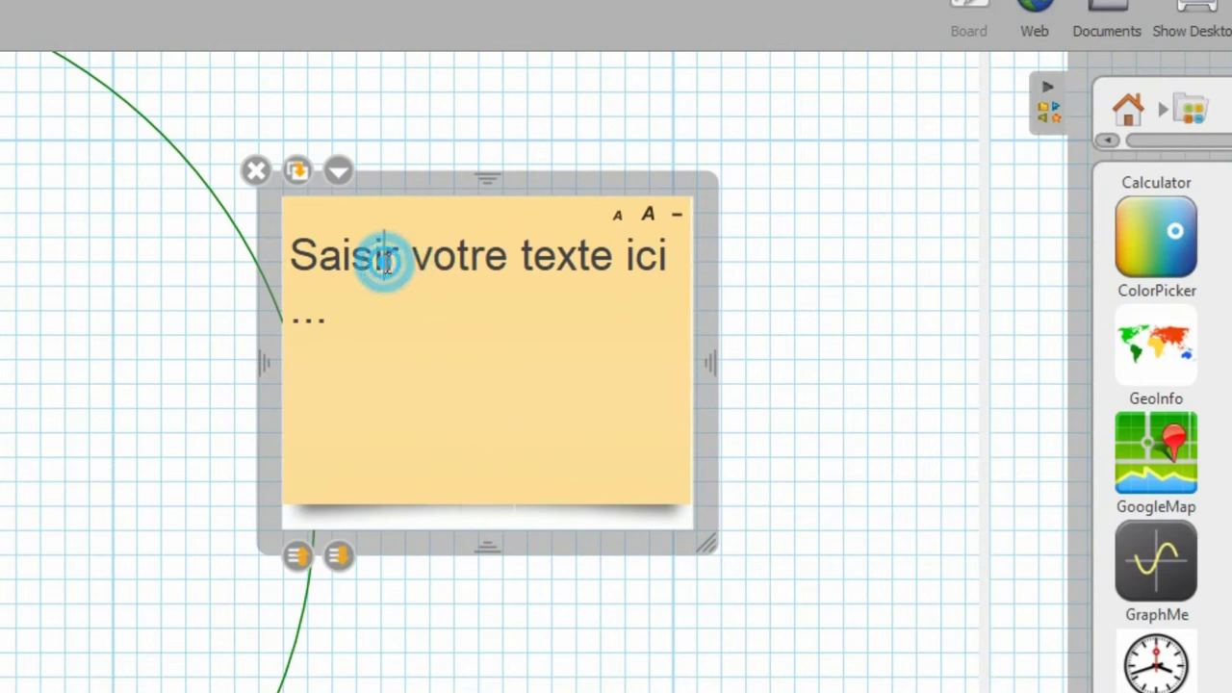
pyautogui.click(547, 379)
pyautogui.click(399, 314)
pyautogui.press('Return')
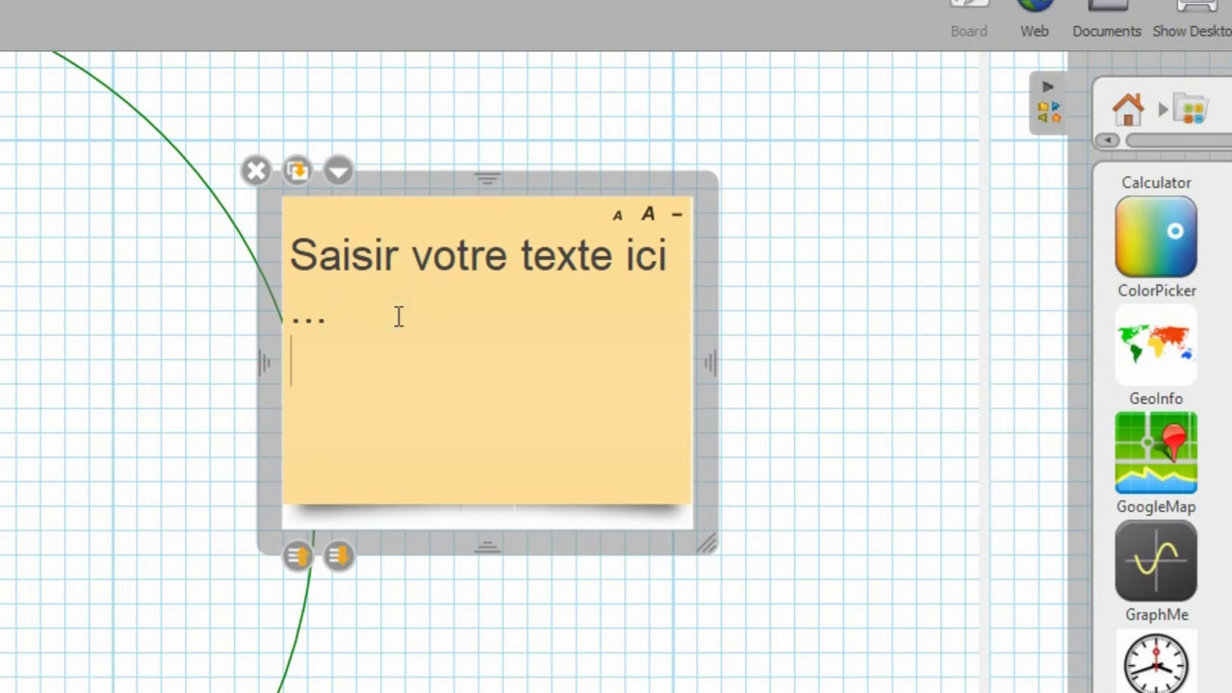
pyautogui.write('a note')
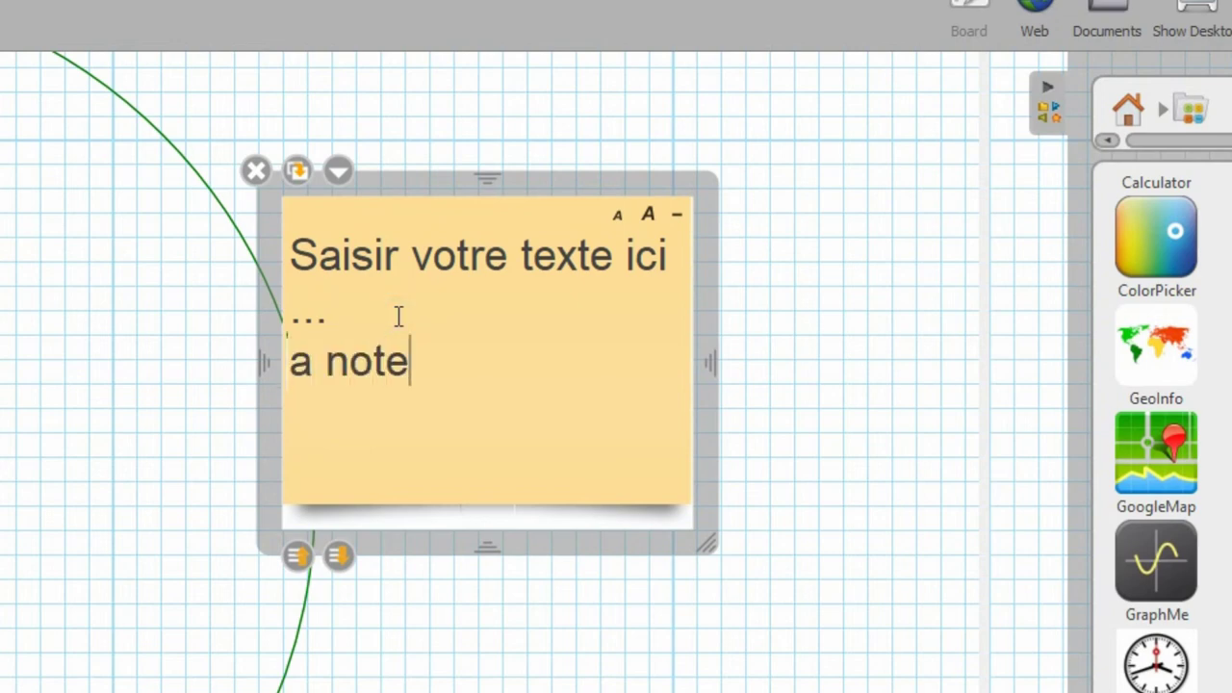
pyautogui.write(' in English')
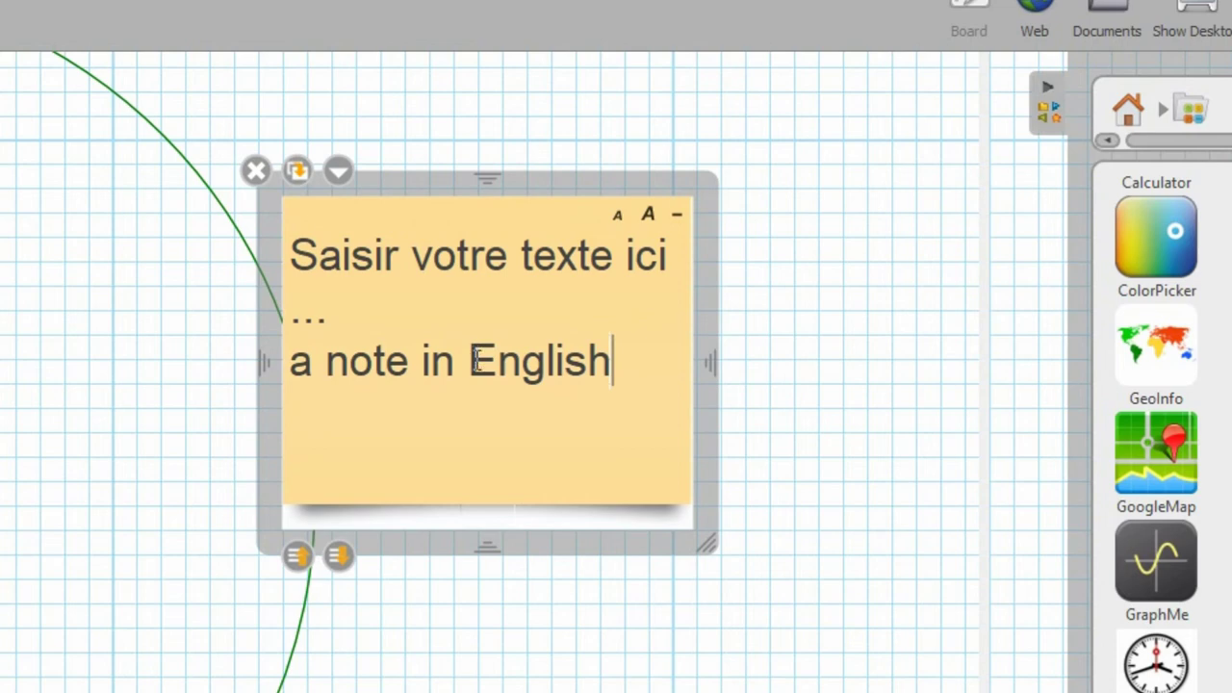
# Enlarge the sticky note's text by two steps and reduce it again by two steps
pyautogui.click(421, 360)
pyautogui.moveTo(420, 360); pyautogui.dragTo(337, 330)
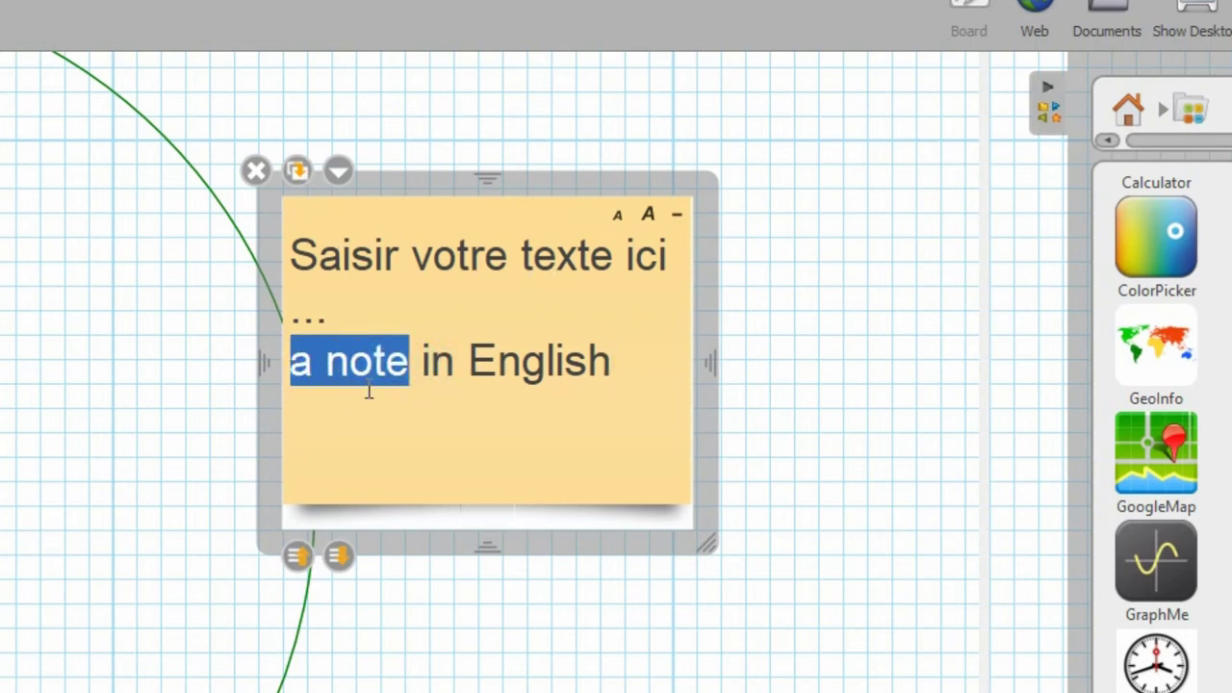
pyautogui.click(649, 216)
pyautogui.click(649, 216)
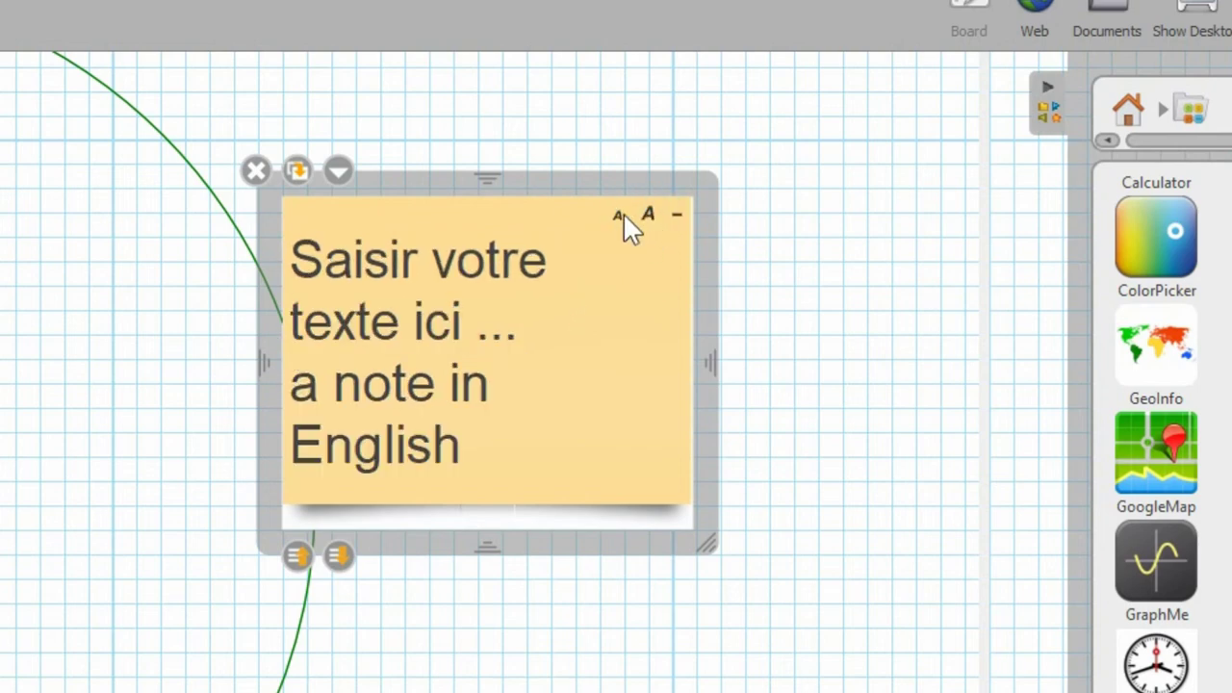
pyautogui.click(621, 214)
pyautogui.click(621, 215)
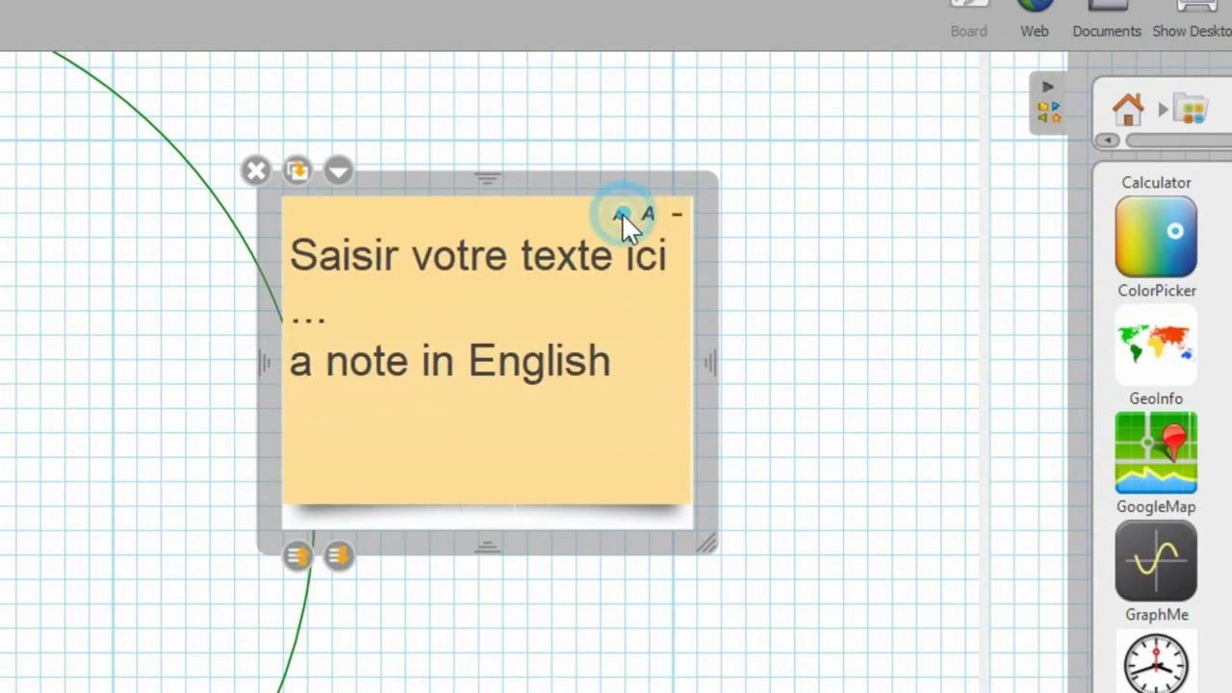
# Collapse the sticky note, expand it again and deselect it
pyautogui.click(677, 215)
pyautogui.click(677, 215)
pyautogui.click(131, 278)
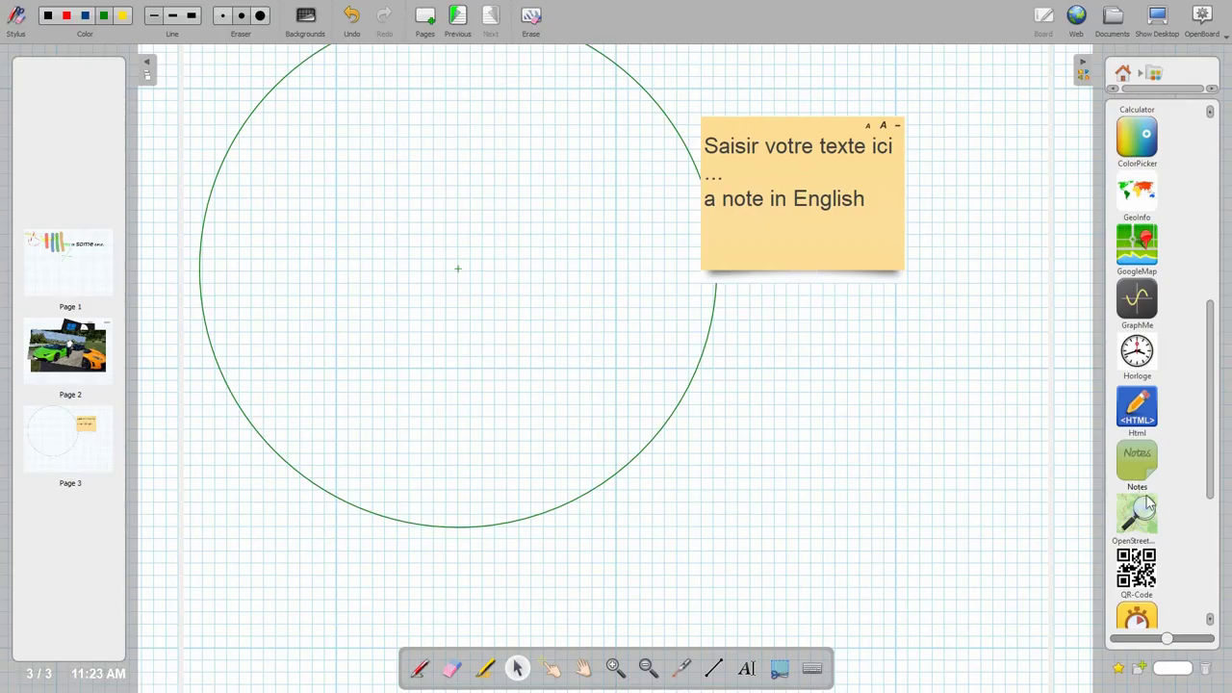
# Browse the rest of the Applications folder and return to the library's top level
pyautogui.click(1146, 495)
pyautogui.scroll(-5, 1146, 495)
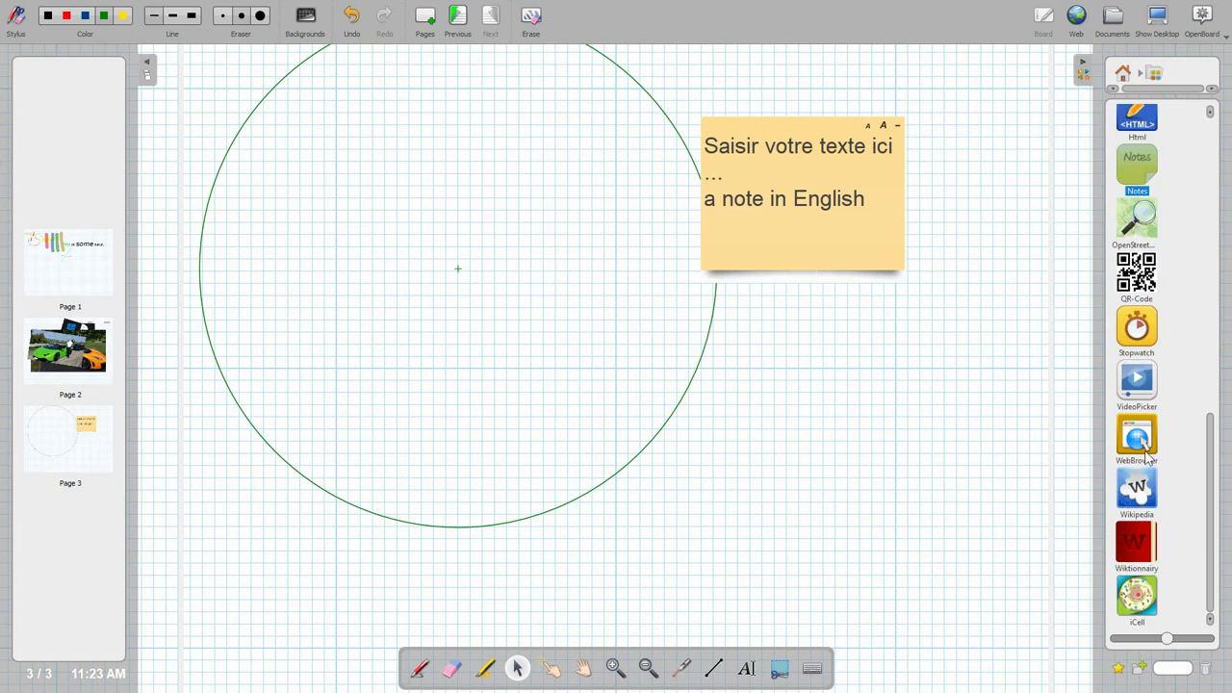
pyautogui.scroll(10, 1146, 456)
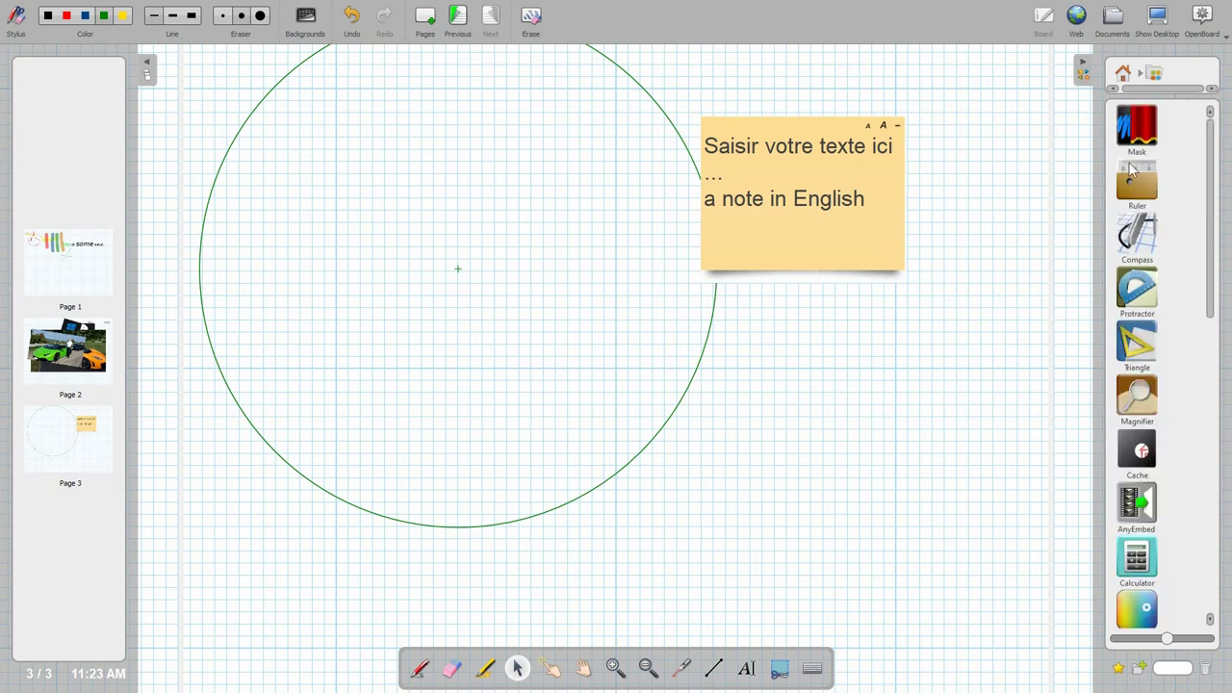
pyautogui.click(1124, 75)
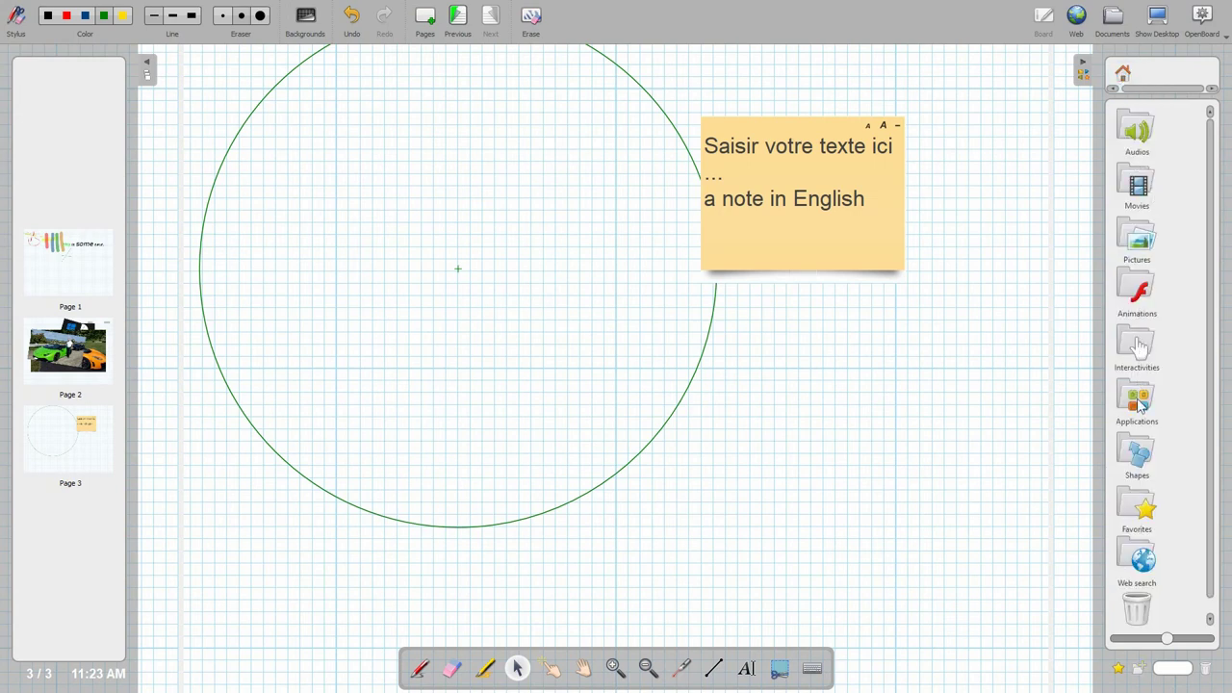
# Look through the coloured shapes in the Shapes folder and return to the library's top level
pyautogui.click(1141, 453)
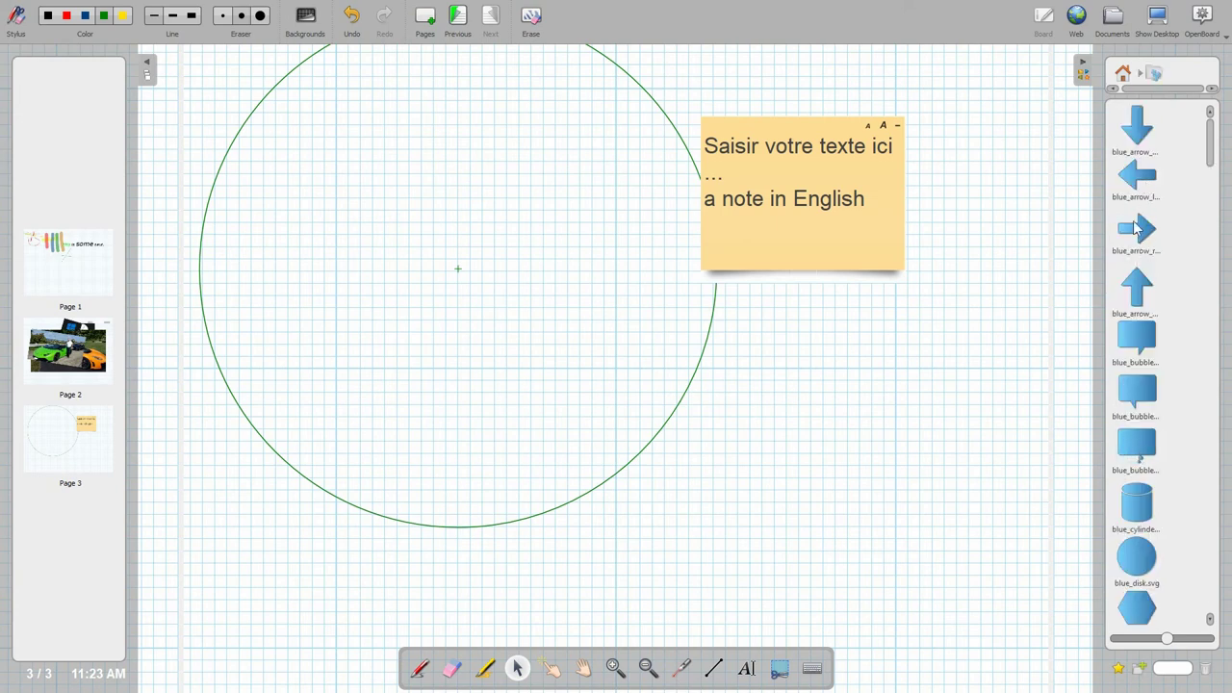
pyautogui.scroll(-5, 1136, 253)
pyautogui.scroll(-6, 1134, 250)
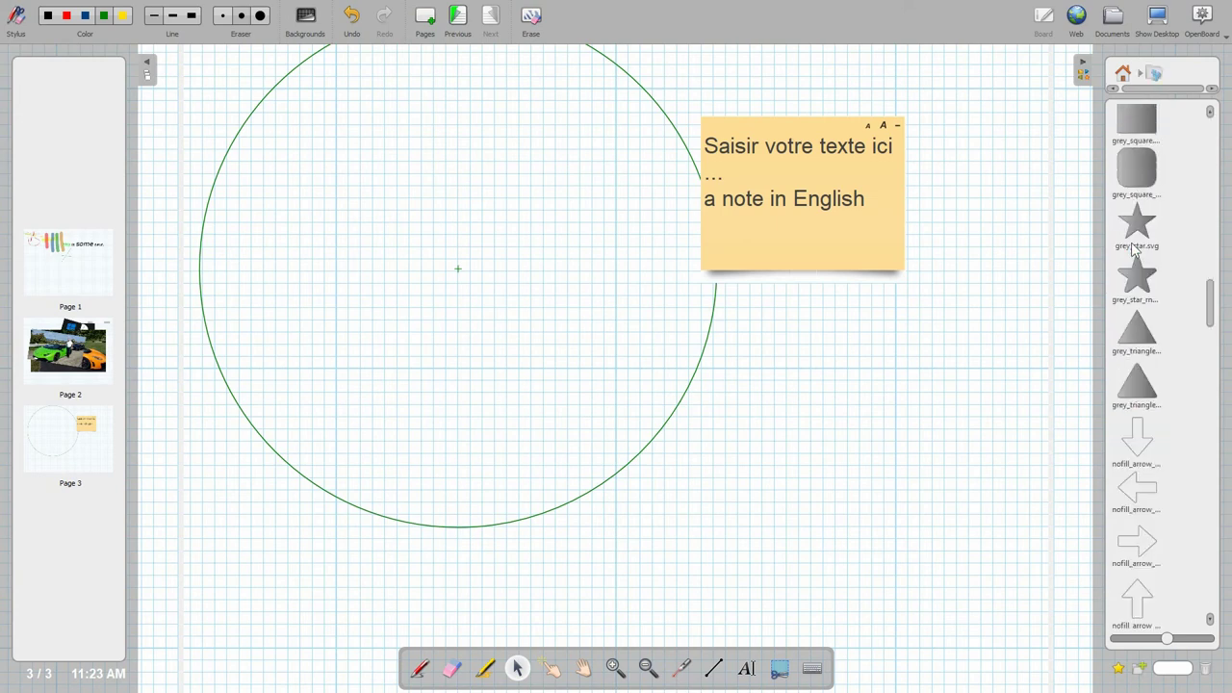
pyautogui.scroll(-5, 1134, 250)
pyautogui.scroll(-5, 1135, 249)
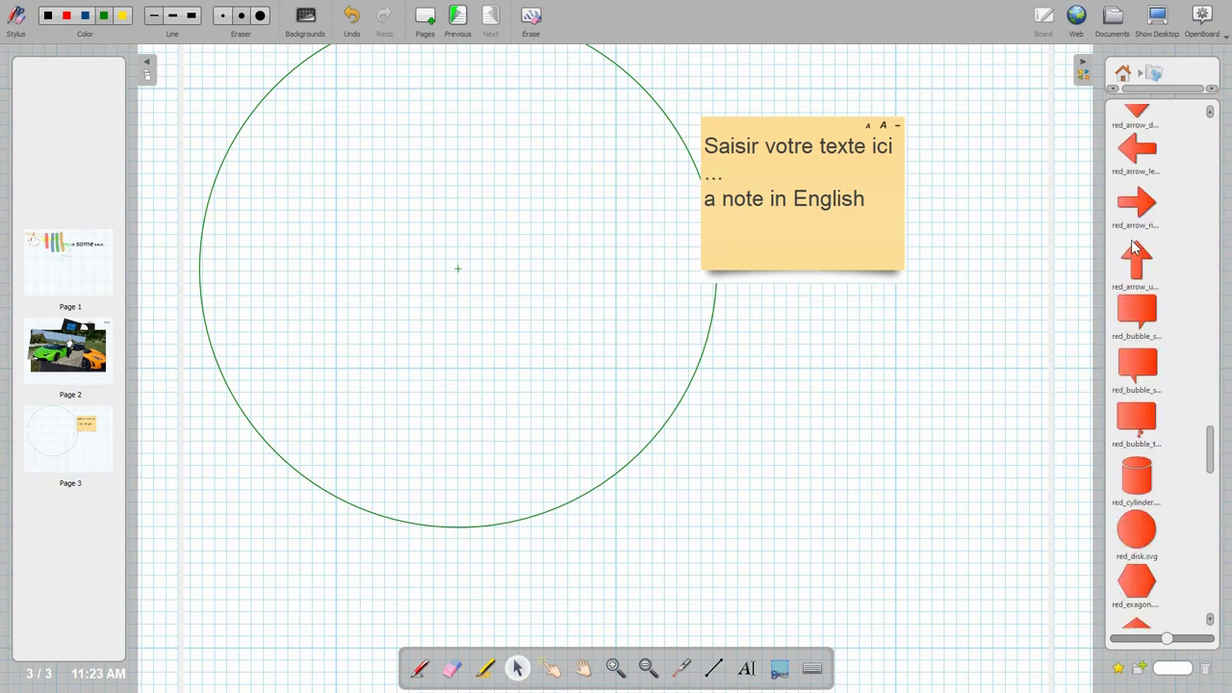
pyautogui.scroll(-5, 1134, 249)
pyautogui.scroll(-8, 1136, 260)
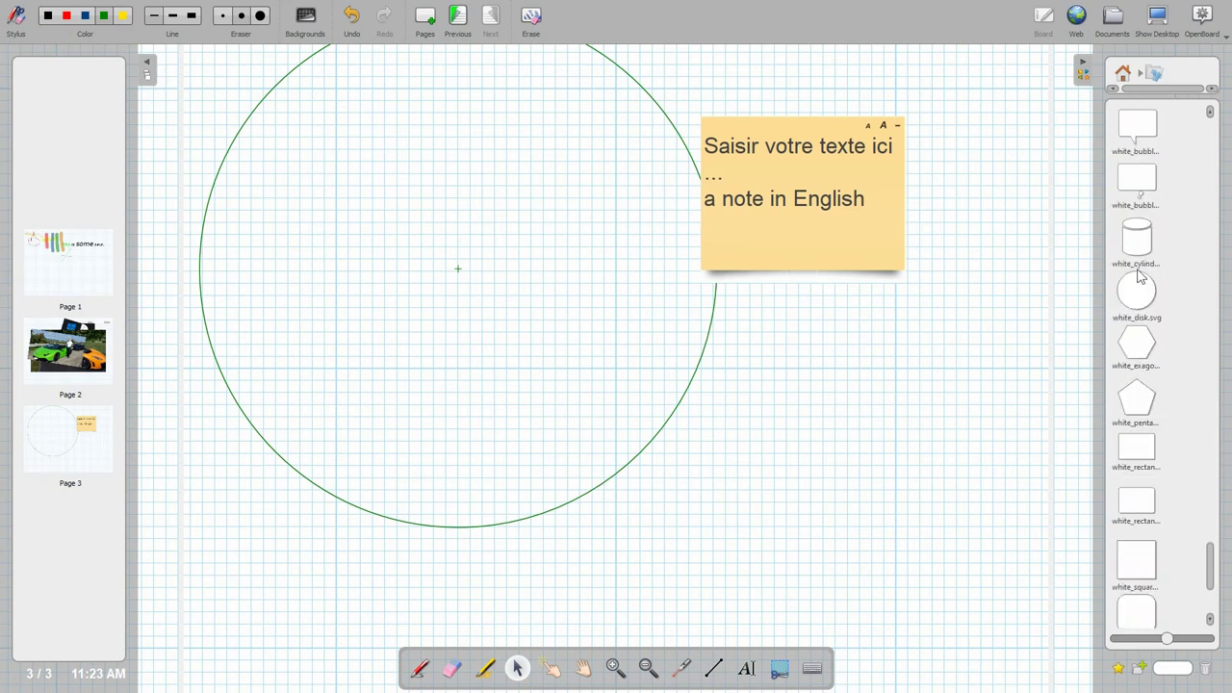
pyautogui.scroll(20, 1139, 279)
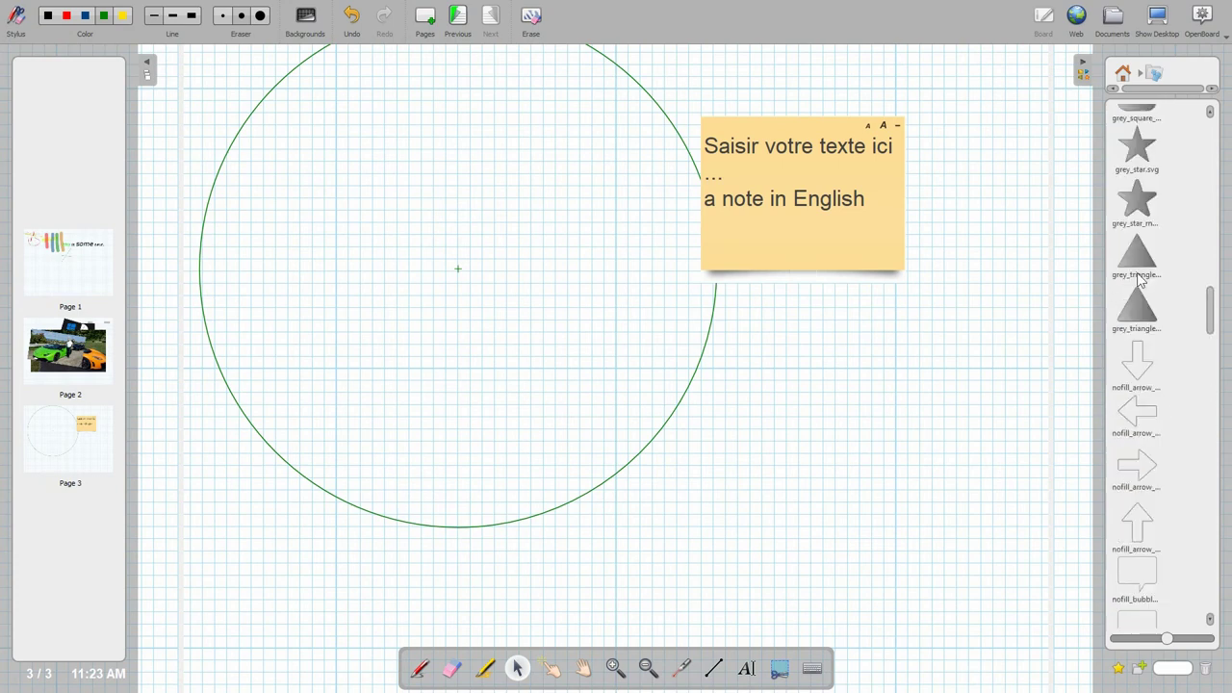
pyautogui.click(1123, 71)
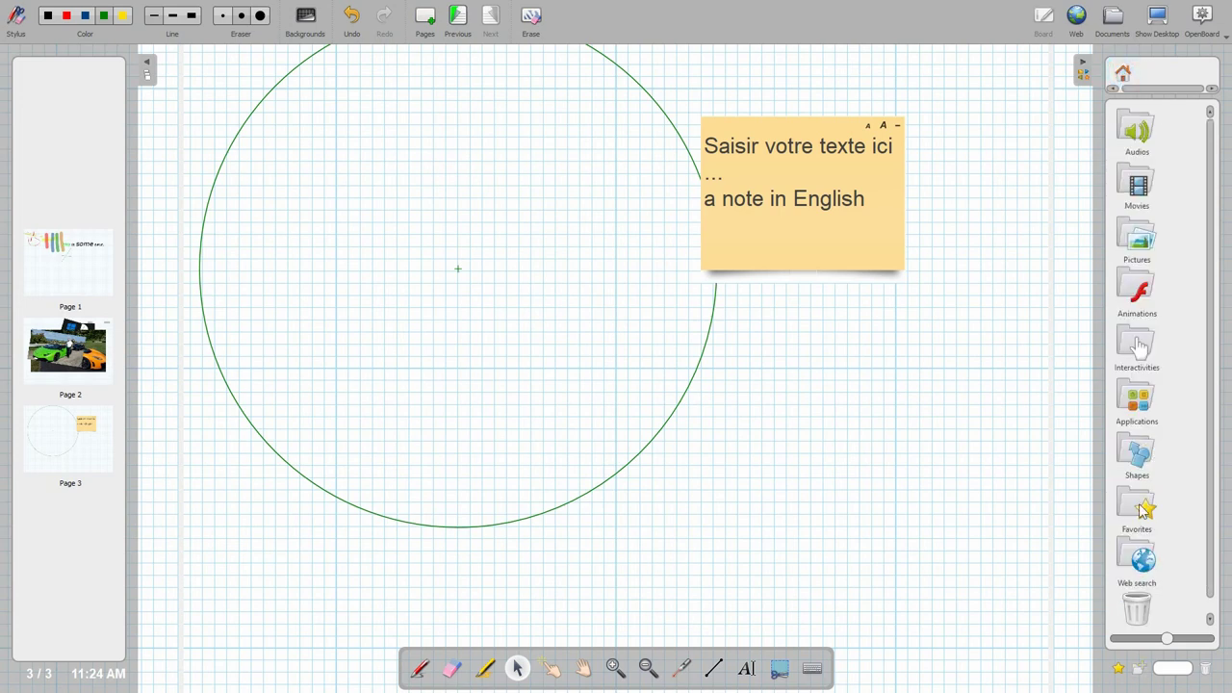
# Look into the Web search folder and its Data AbulEdu image search, and return to the library's top level
pyautogui.click(1138, 558)
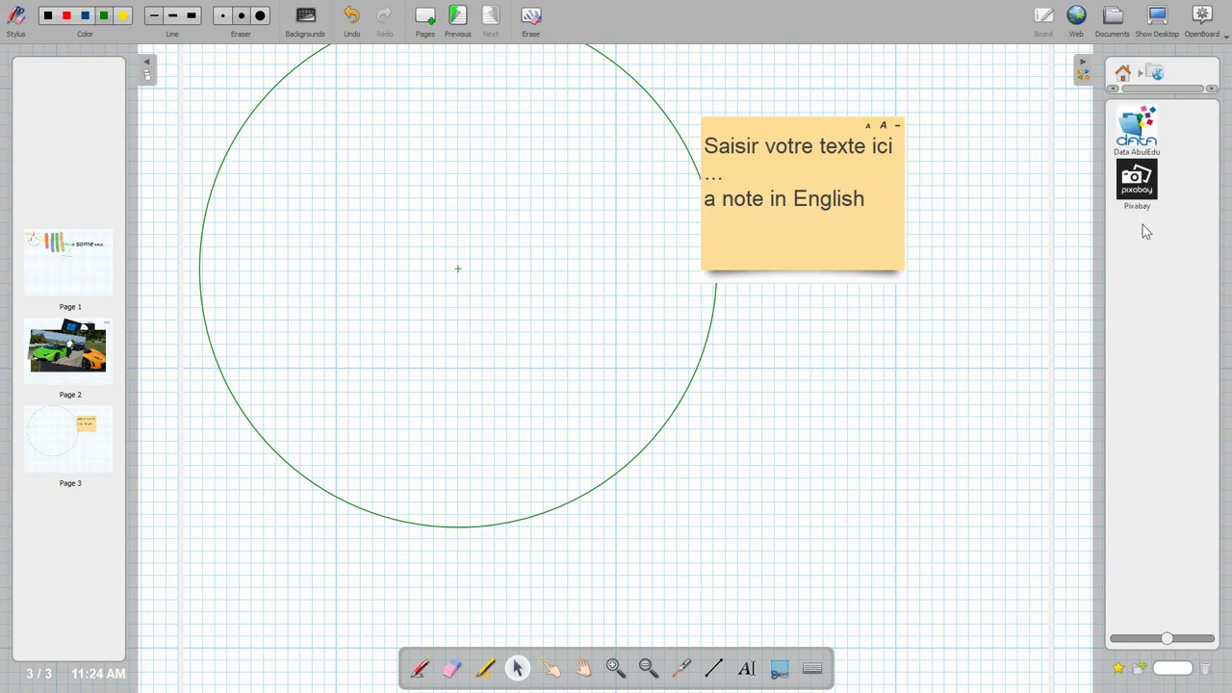
pyautogui.moveTo(1143, 217); pyautogui.dragTo(992, 232)
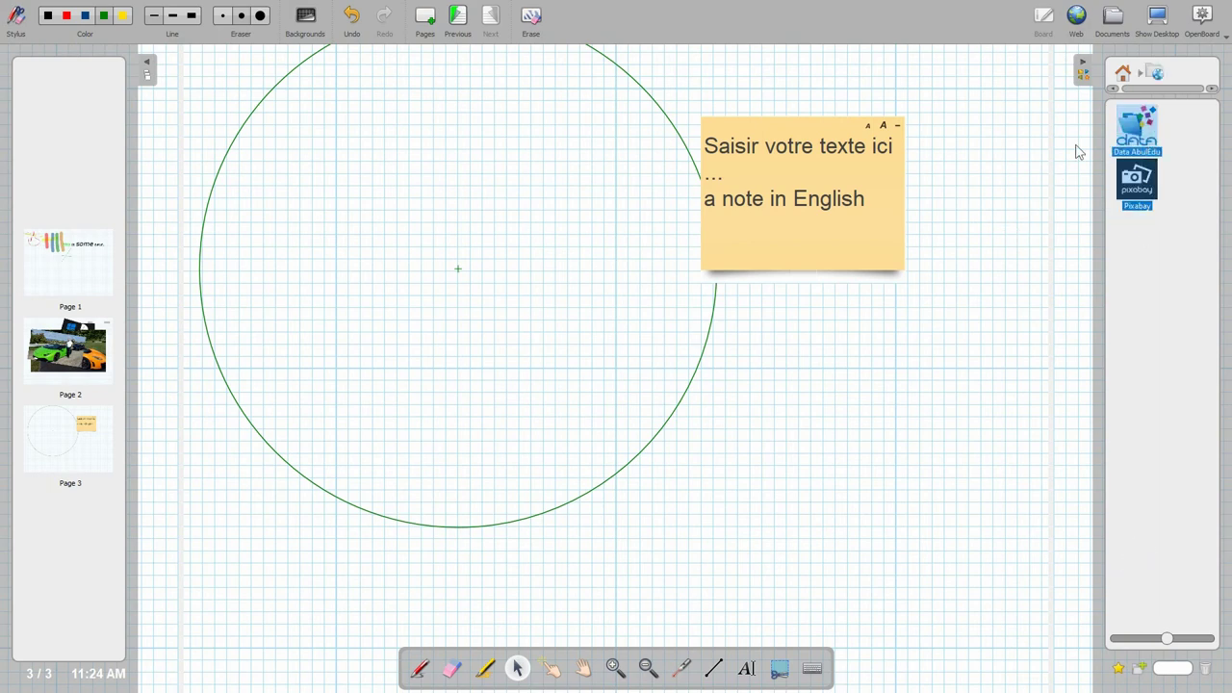
pyautogui.click(1136, 131)
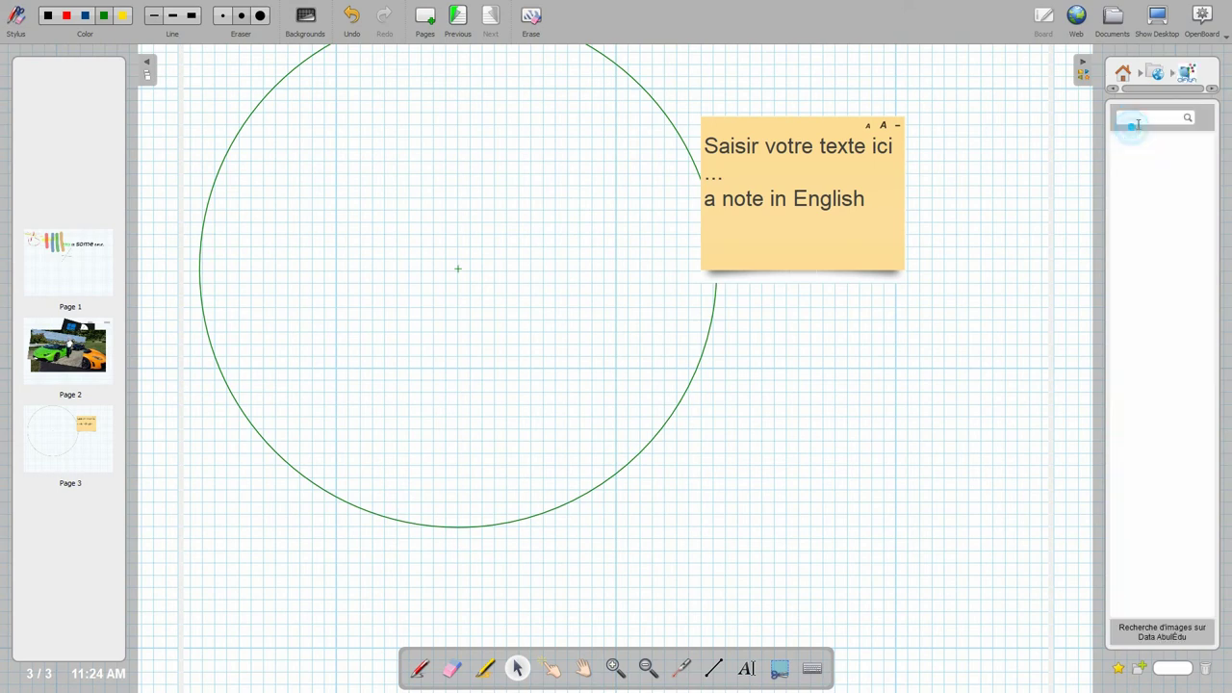
pyautogui.click(1123, 74)
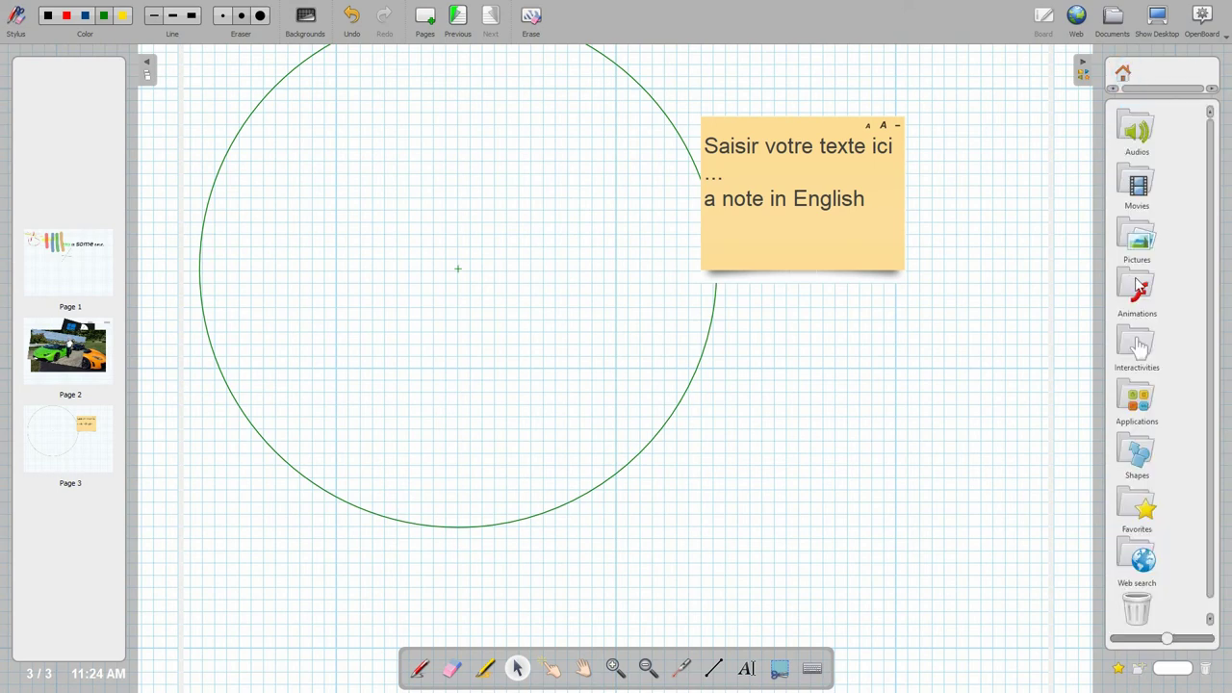
pyautogui.scroll(-1, 1146, 477)
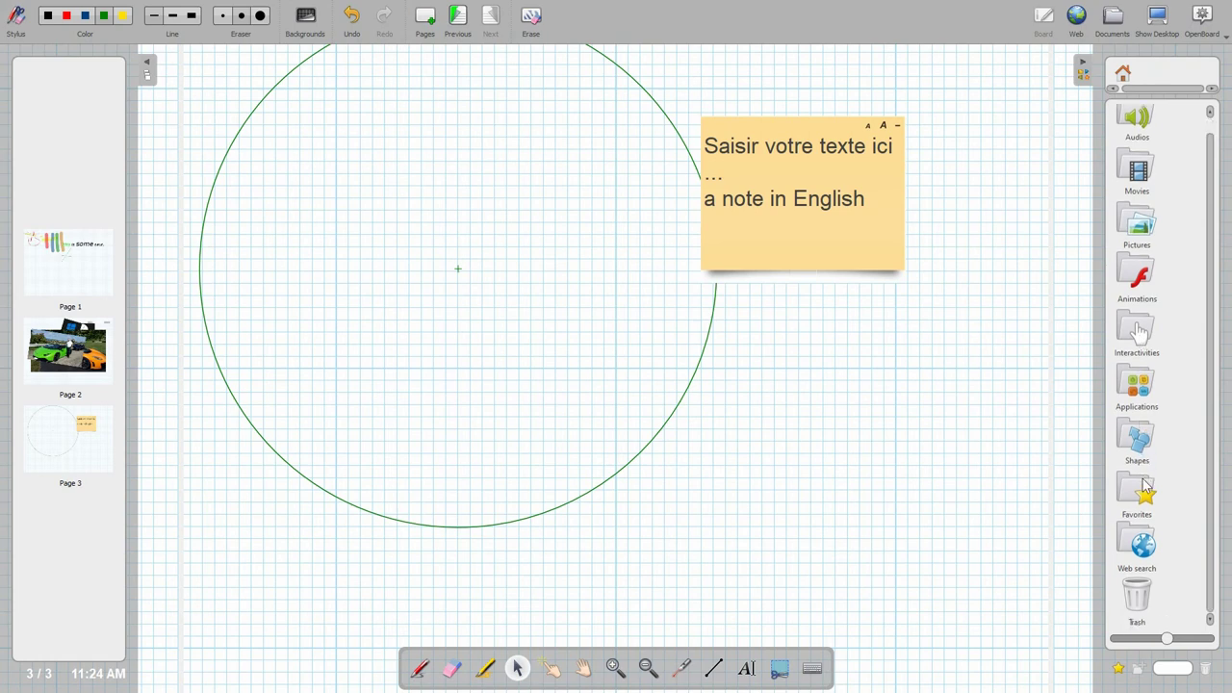
pyautogui.scroll(1, 1146, 486)
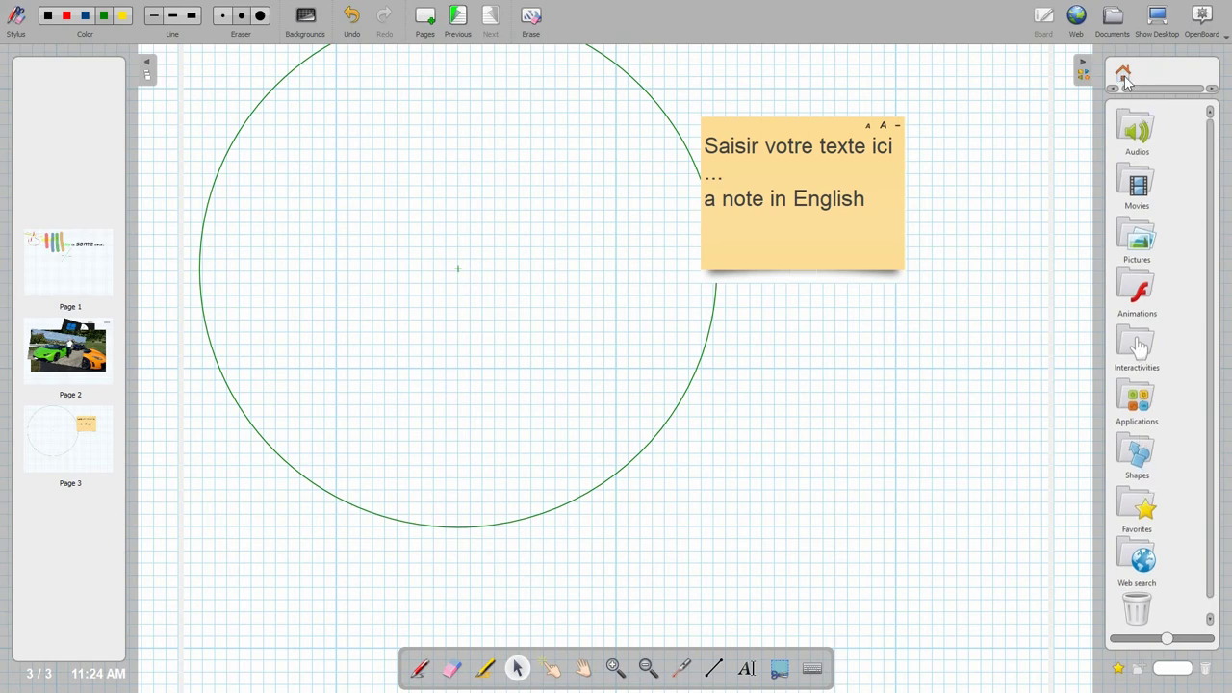
# Look at the Interactivities folder and return to the full list of library folders
pyautogui.click(1138, 345)
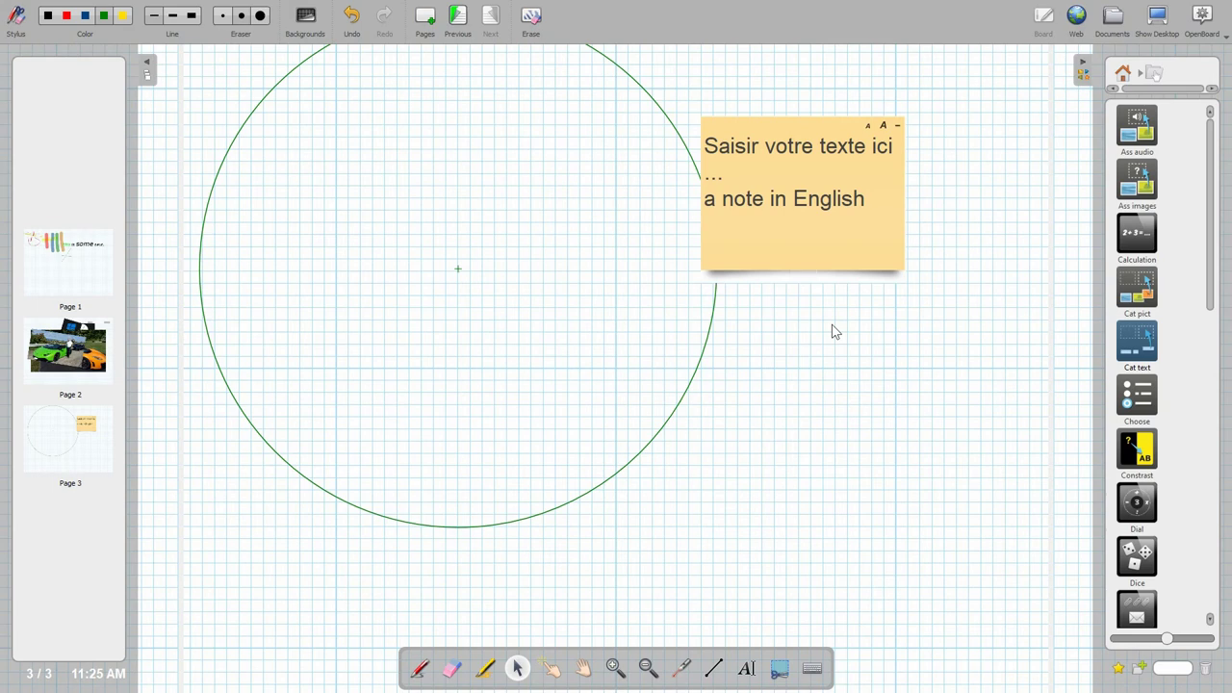
pyautogui.click(1125, 74)
pyautogui.scroll(-1, 1146, 330)
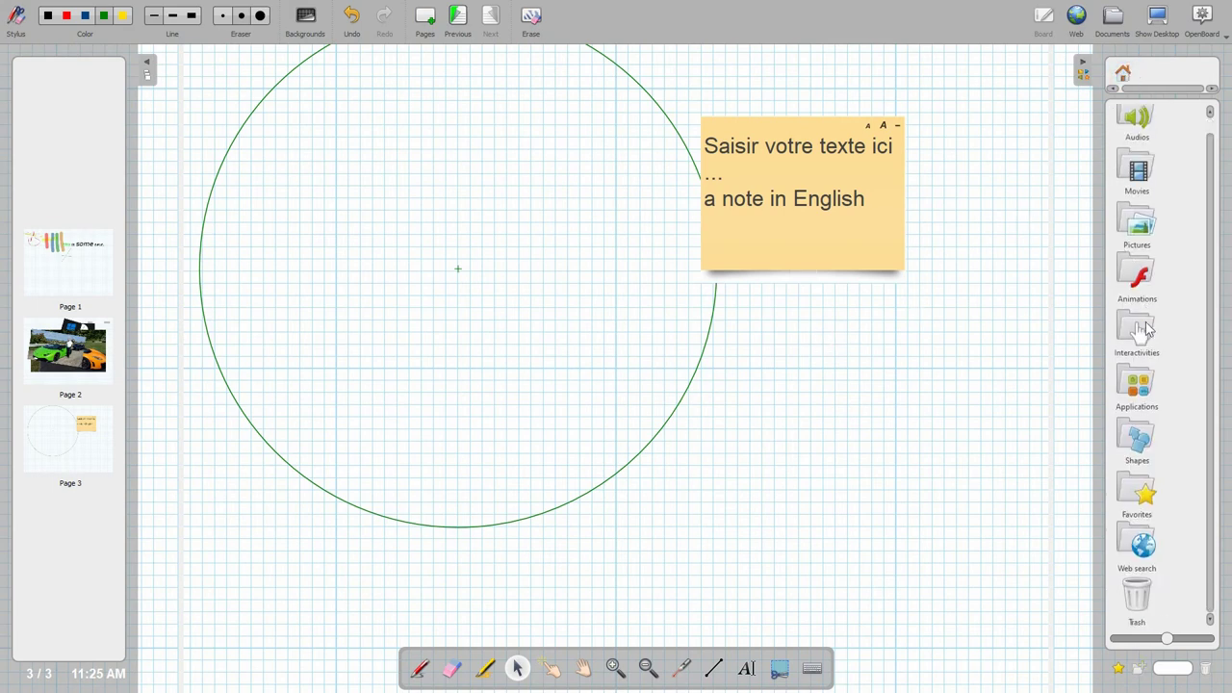
pyautogui.scroll(1, 1146, 331)
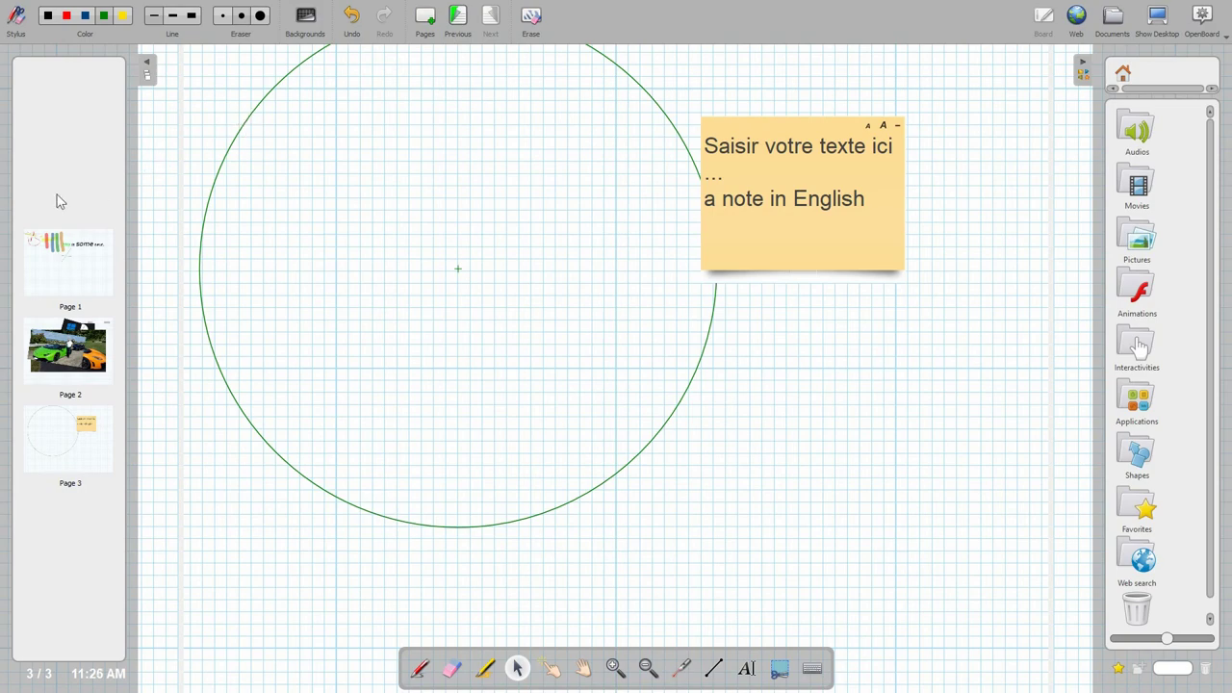
# View page 2 with the car pictures and go back to page 3
pyautogui.click(64, 282)
pyautogui.click(58, 342)
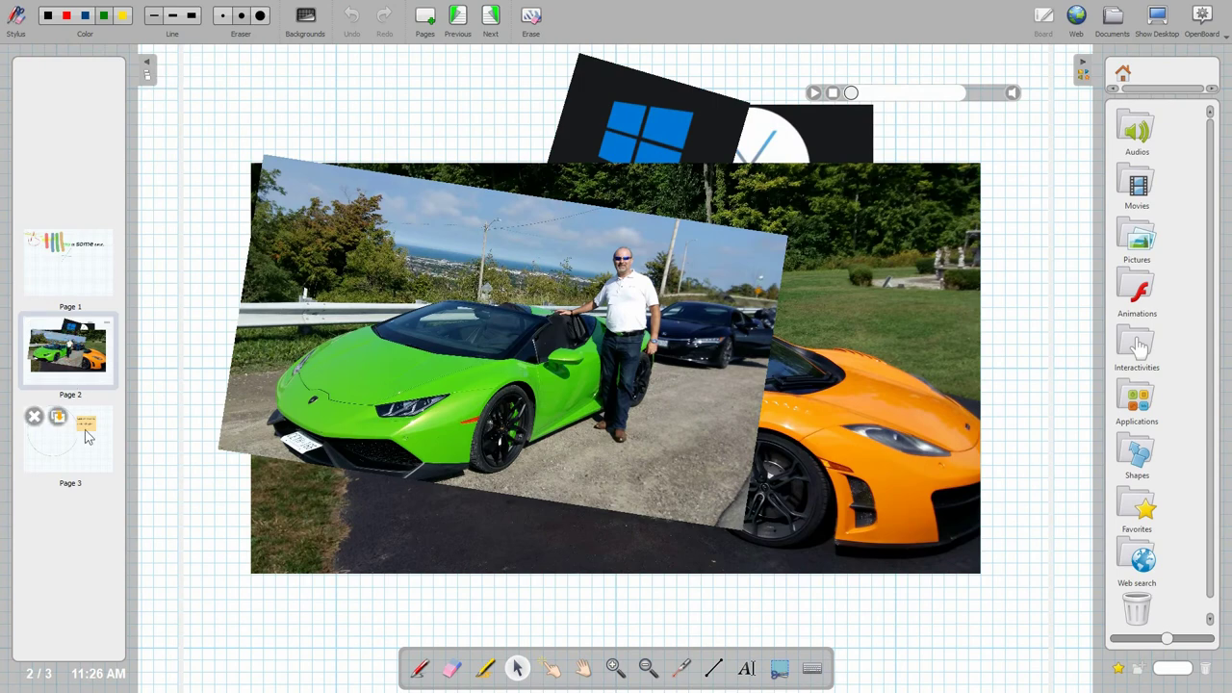
pyautogui.click(83, 447)
pyautogui.moveTo(110, 359)
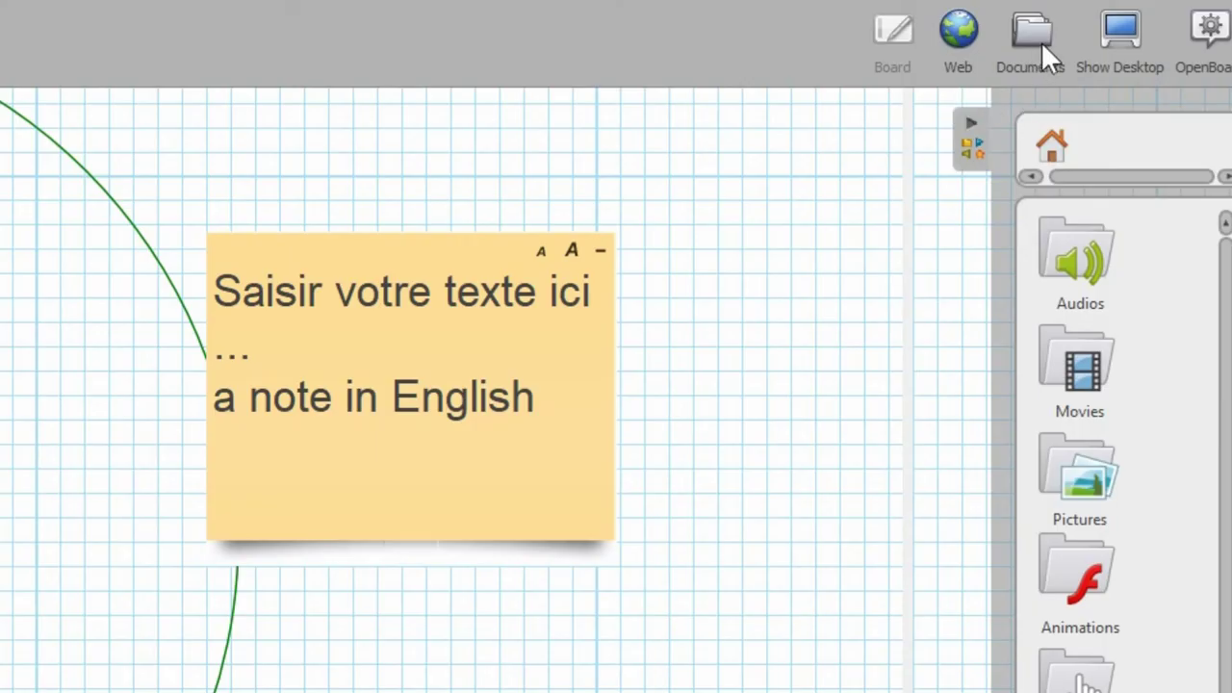
# Open the Documents view, look at the available export formats and dismiss them without exporting
pyautogui.click(1042, 26)
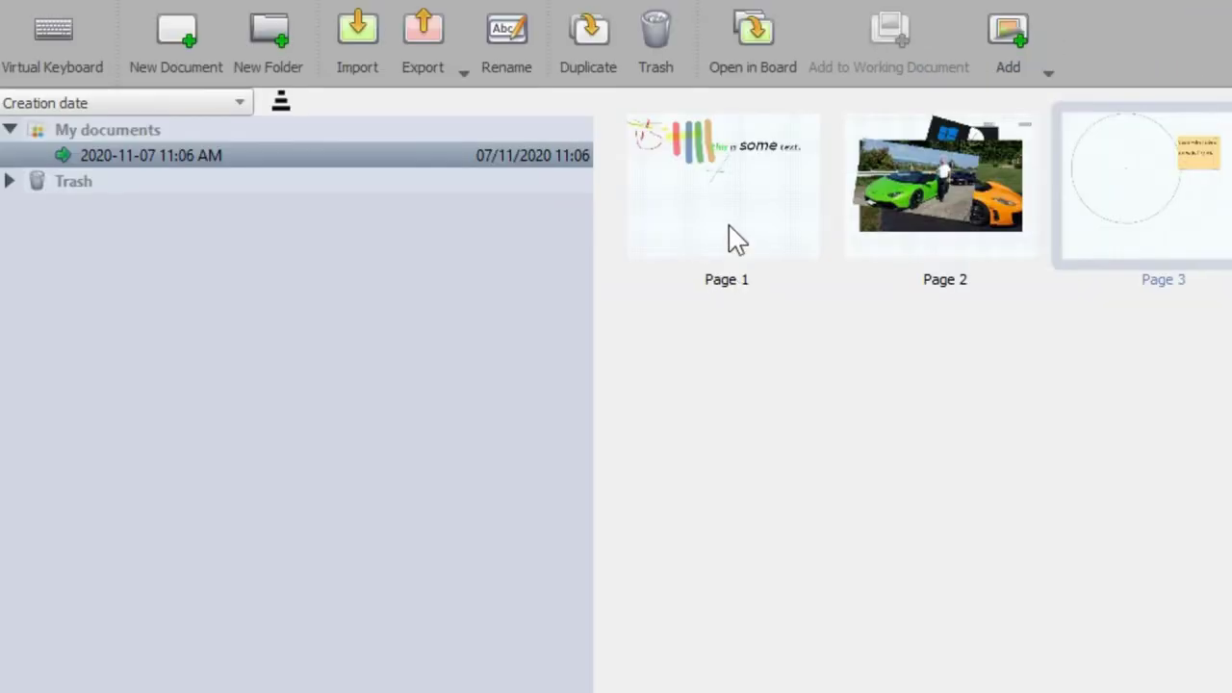
pyautogui.click(436, 64)
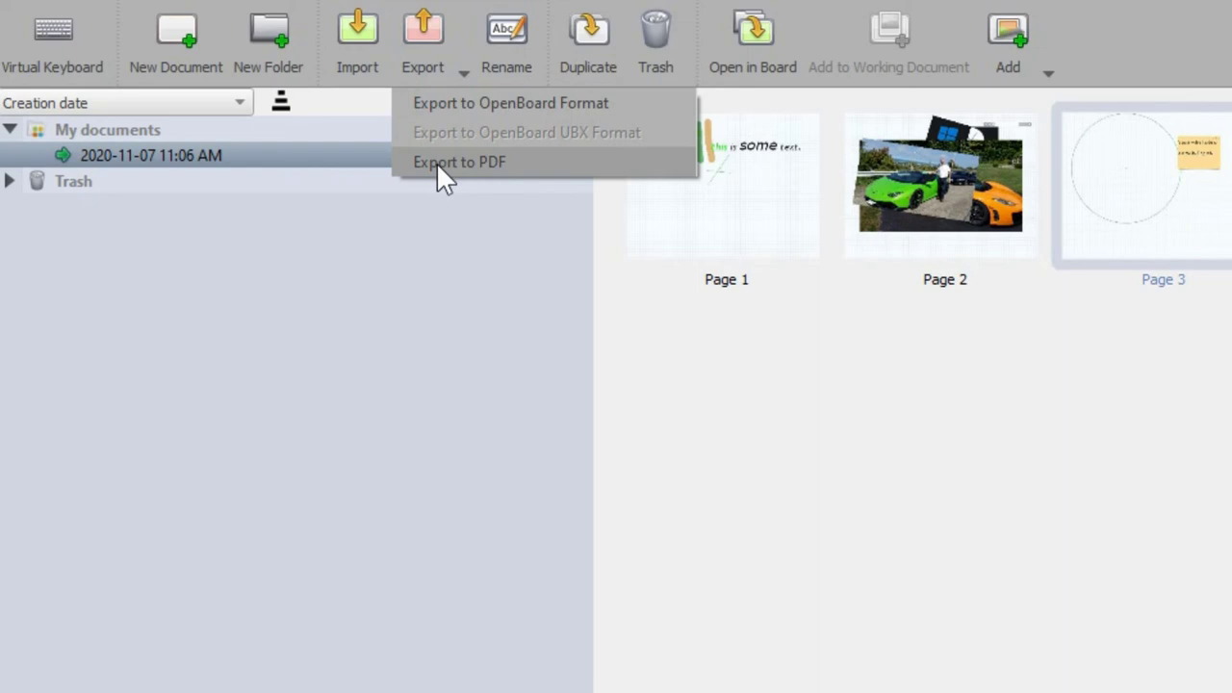
pyautogui.click(467, 276)
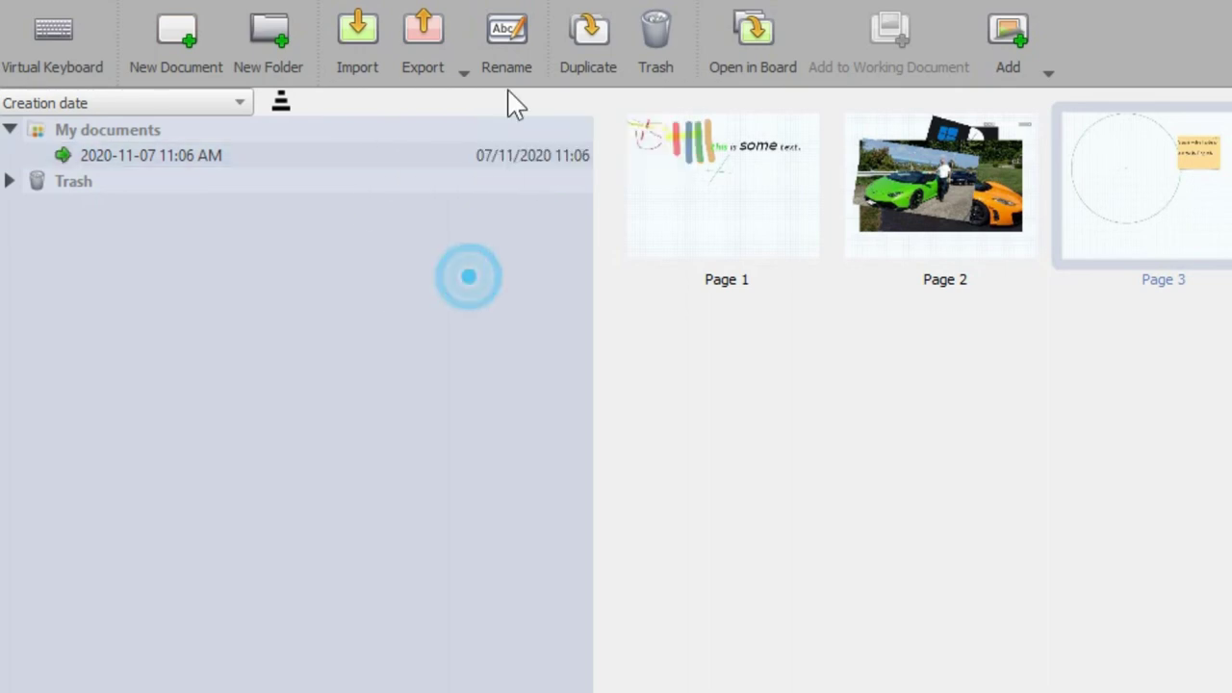
pyautogui.doubleClick(113, 152)
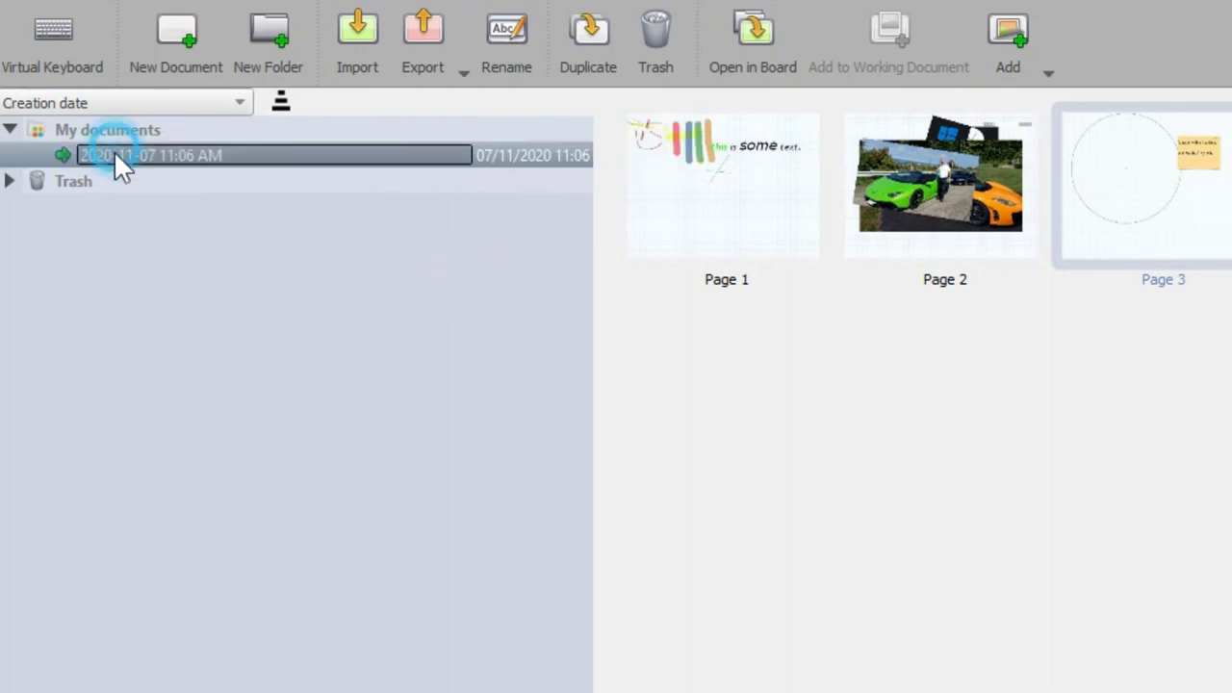
pyautogui.click(501, 55)
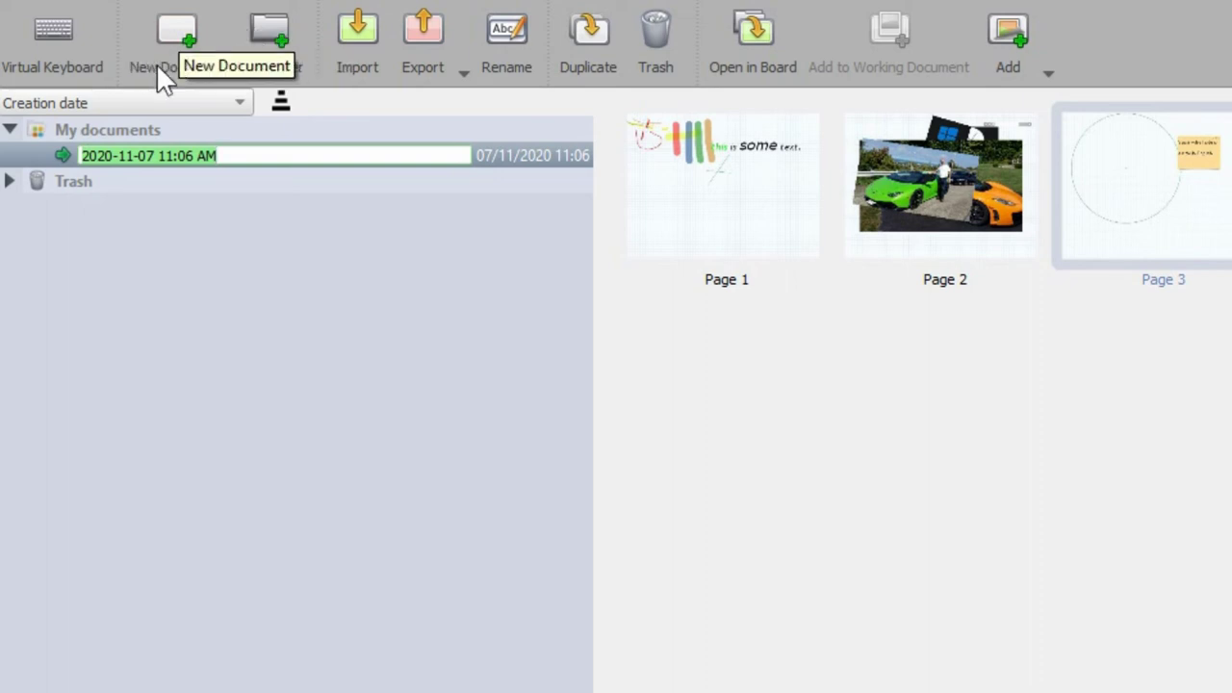
pyautogui.click(178, 323)
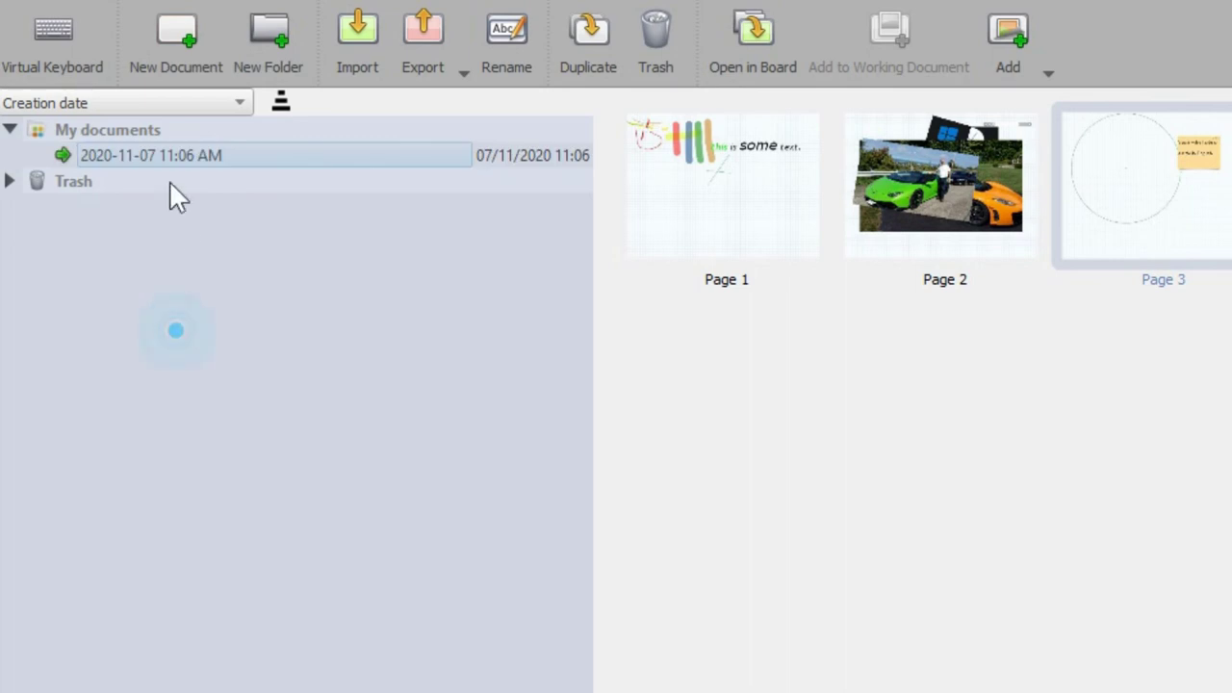
pyautogui.click(159, 153)
pyautogui.click(766, 207)
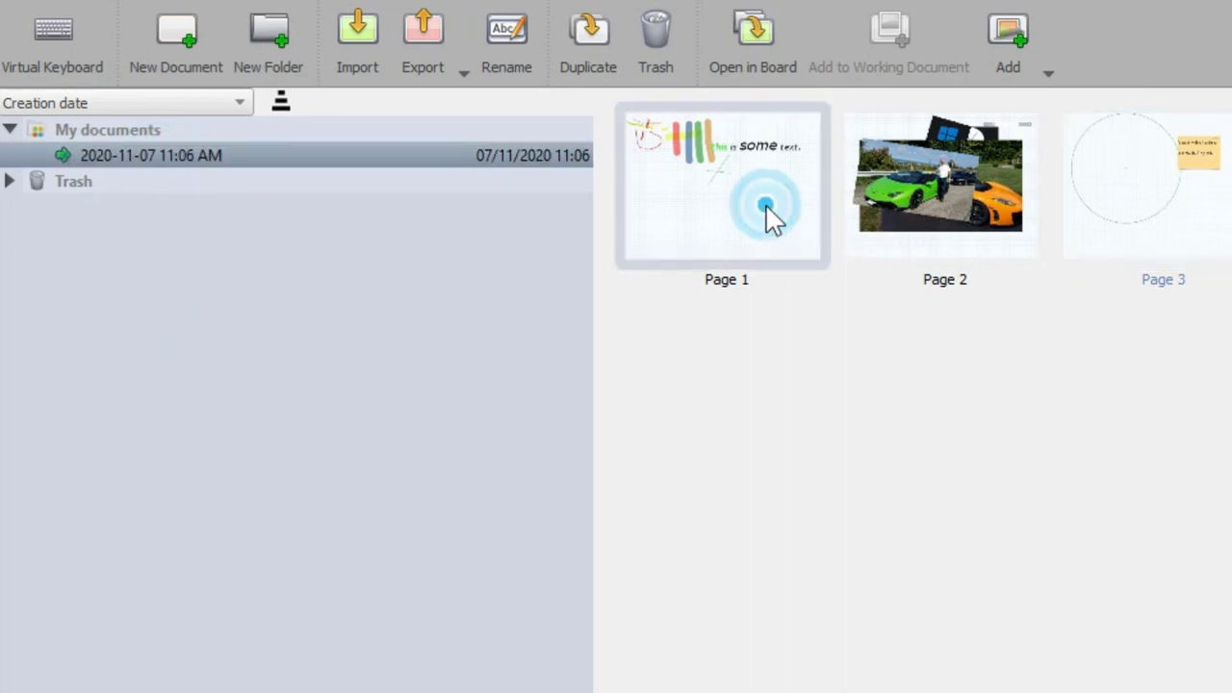
pyautogui.click(964, 199)
pyautogui.click(1081, 198)
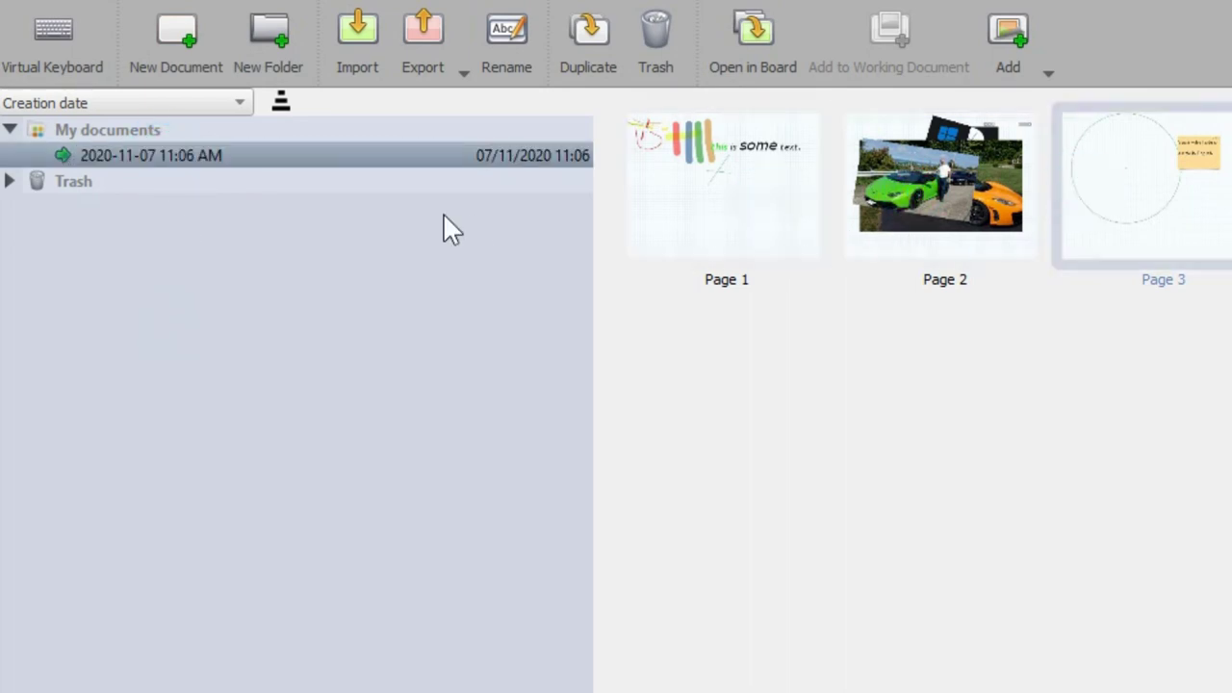
pyautogui.click(723, 174)
pyautogui.click(948, 200)
pyautogui.click(1140, 198)
# Add the picture 20180913_121318.jpg from file as page 4 of the document and open that page on the board
pyautogui.click(1049, 72)
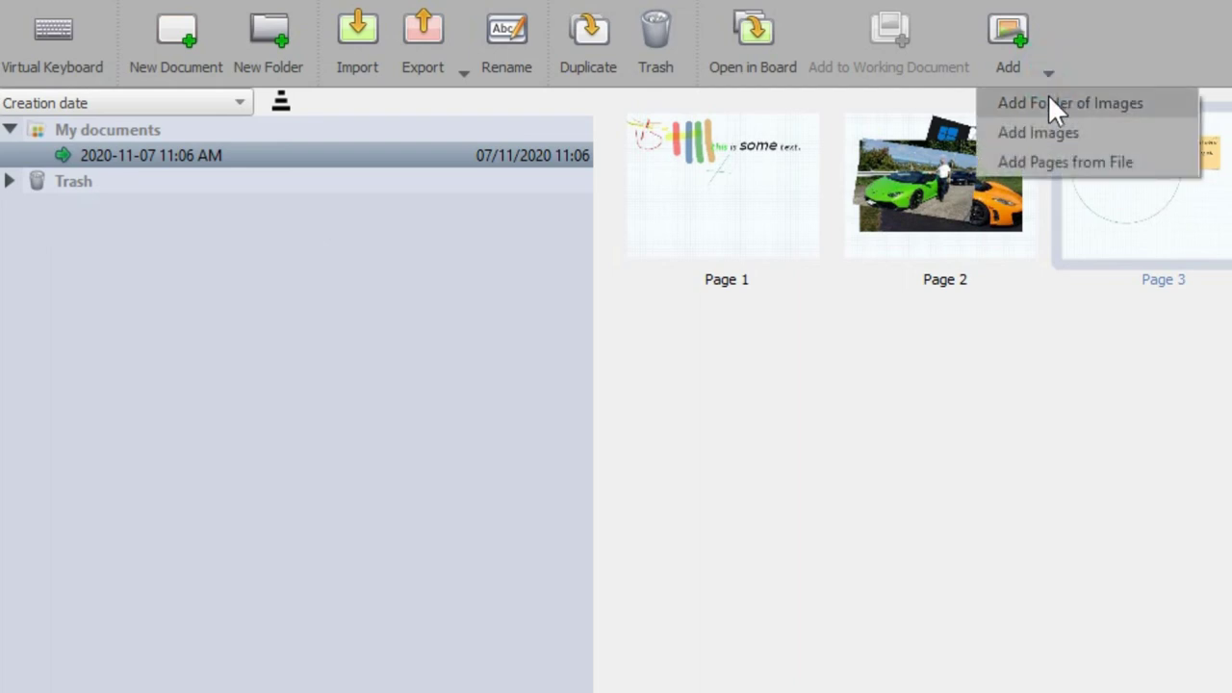
pyautogui.click(1108, 160)
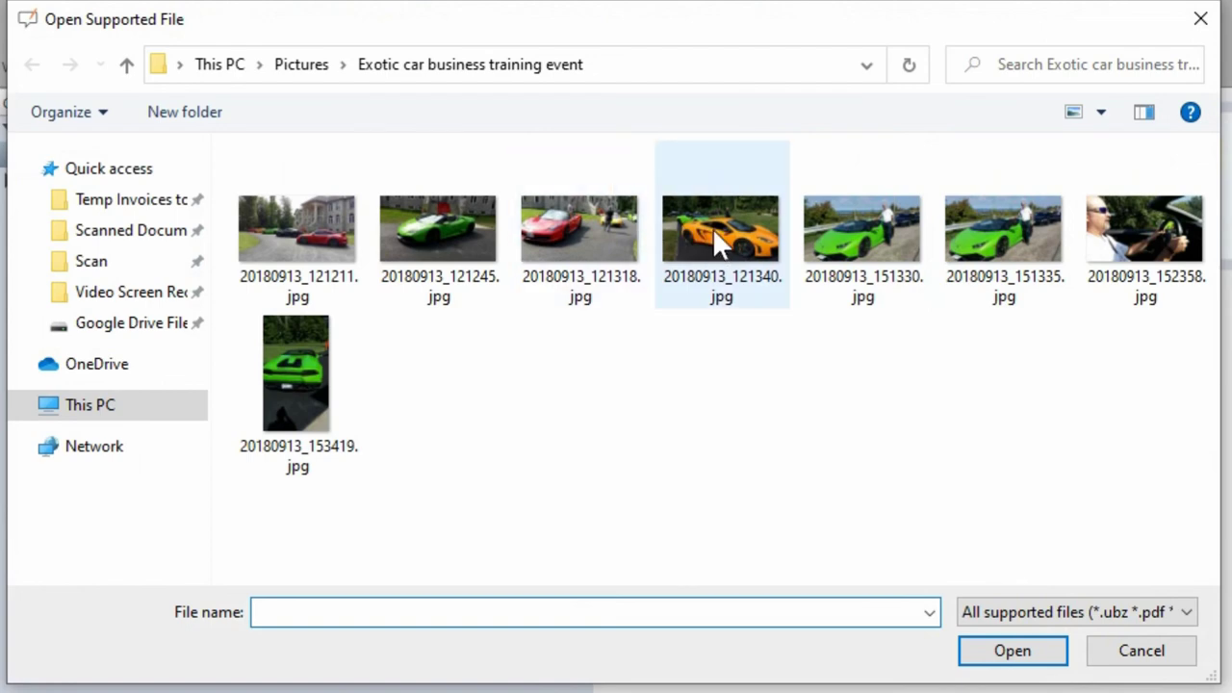
pyautogui.doubleClick(593, 227)
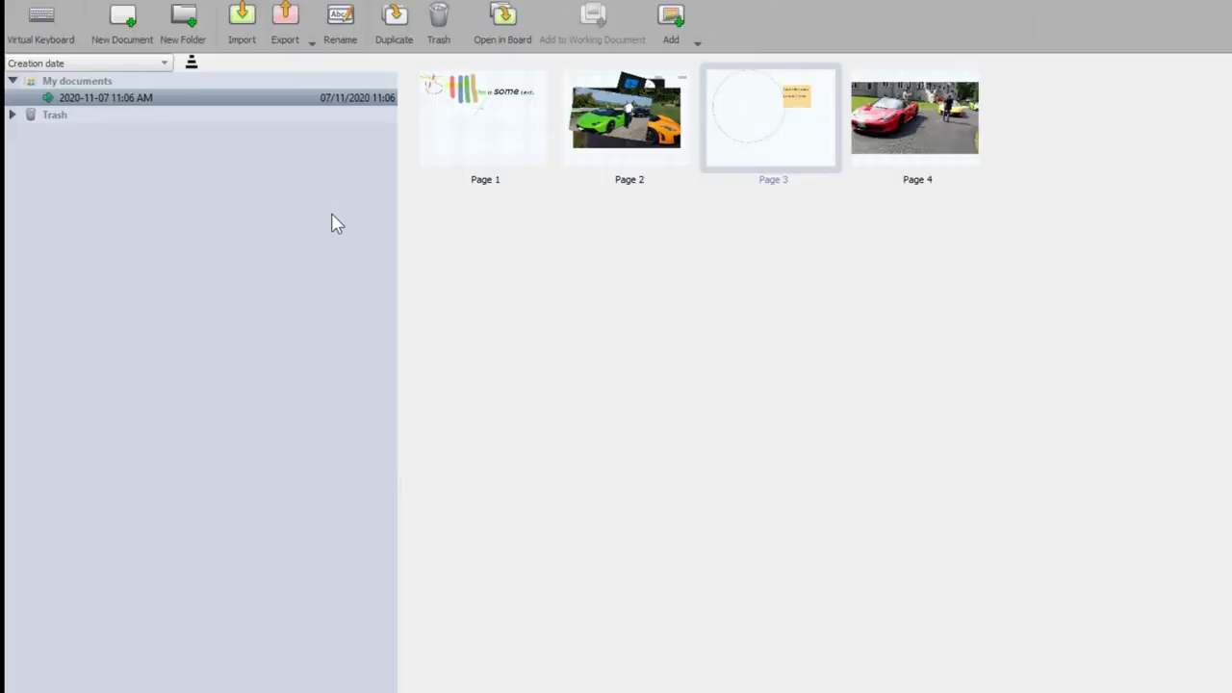
pyautogui.click(915, 135)
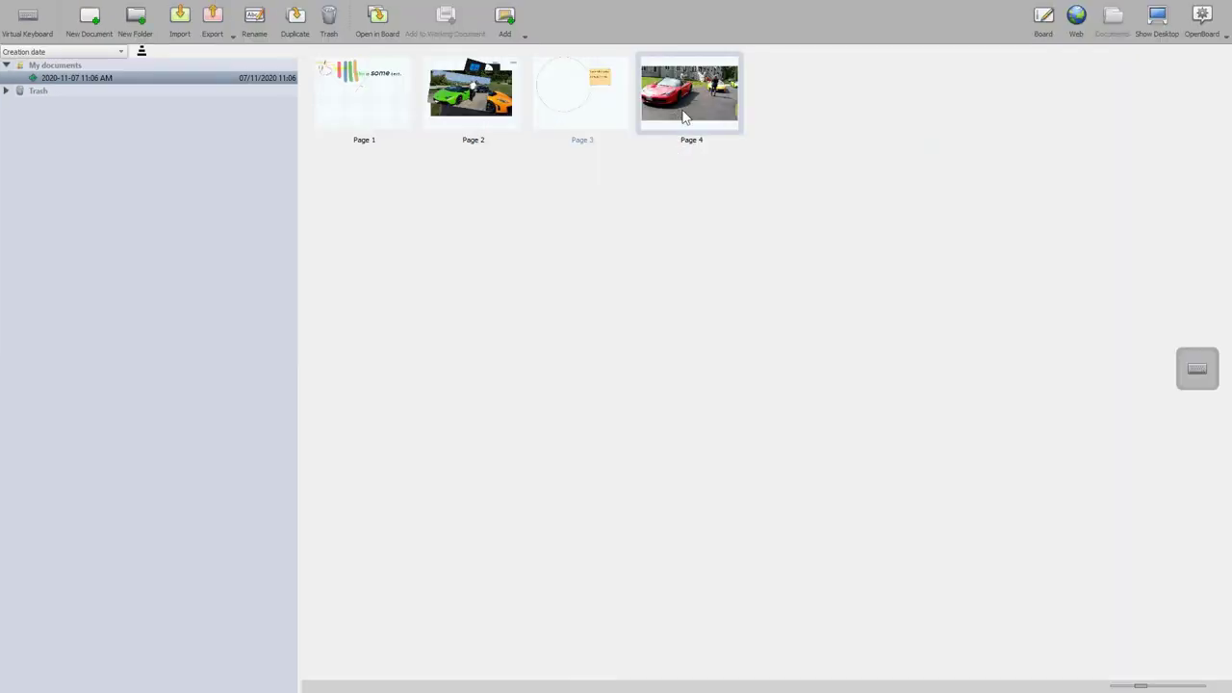
pyautogui.doubleClick(685, 104)
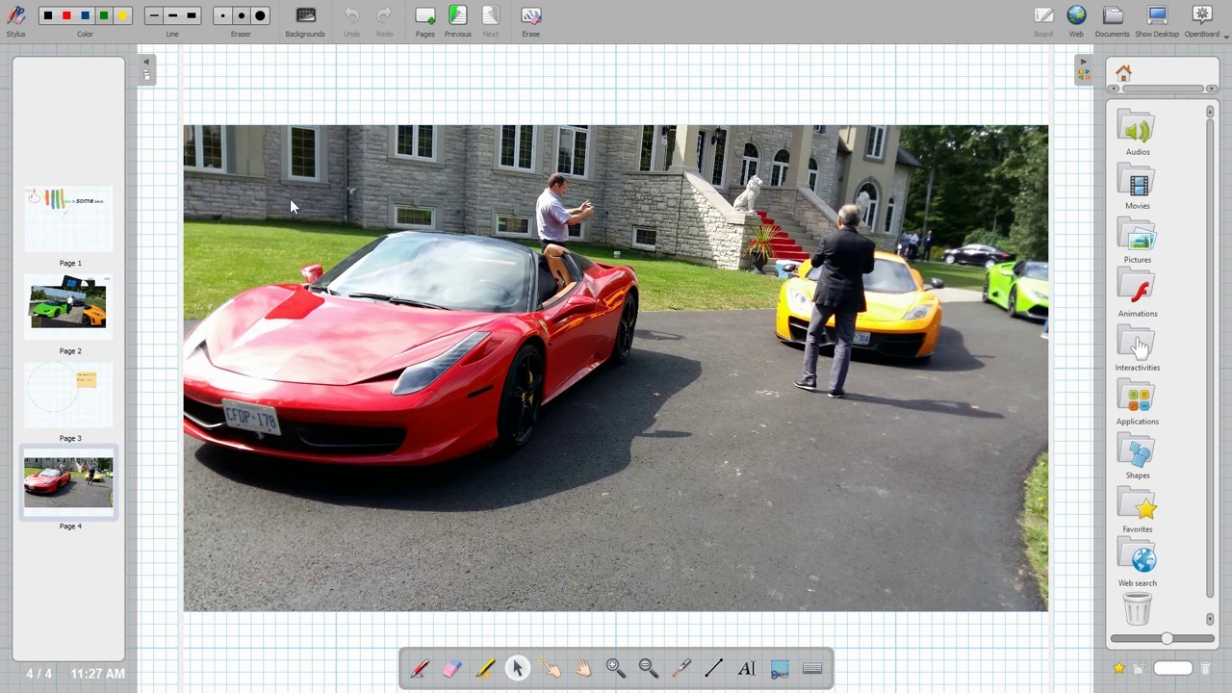
# Switch to page 2 and move the tilted green car picture slightly up and to the left
pyautogui.click(116, 306)
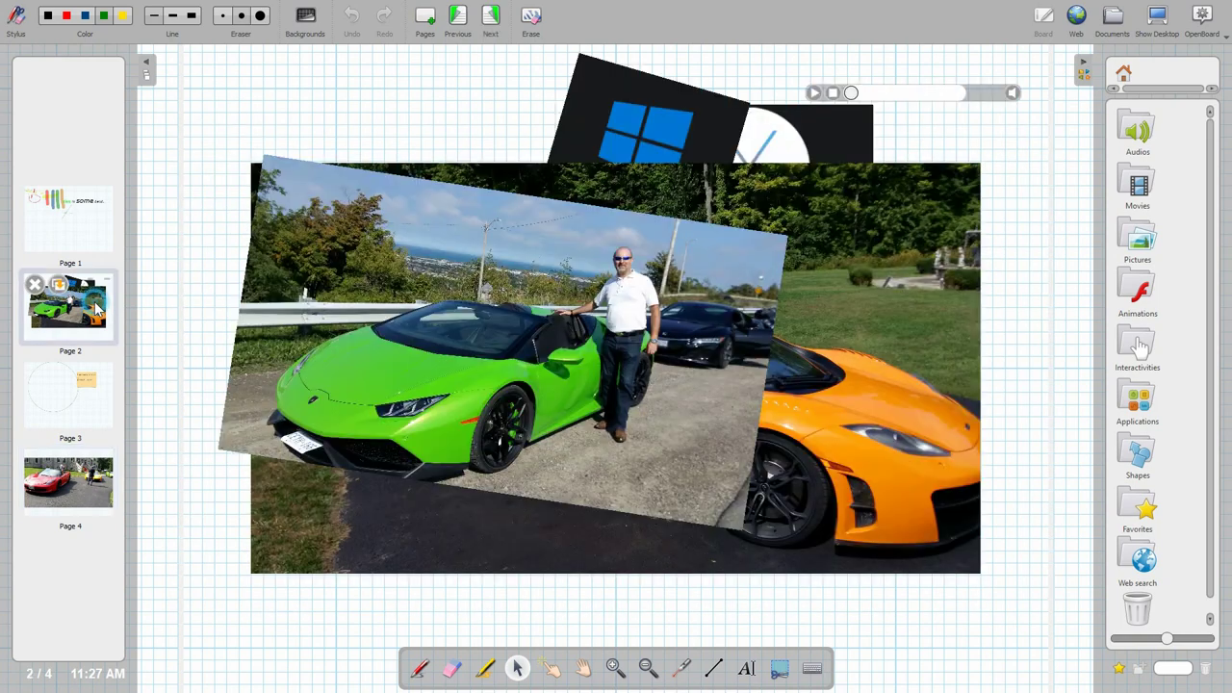
pyautogui.click(357, 308)
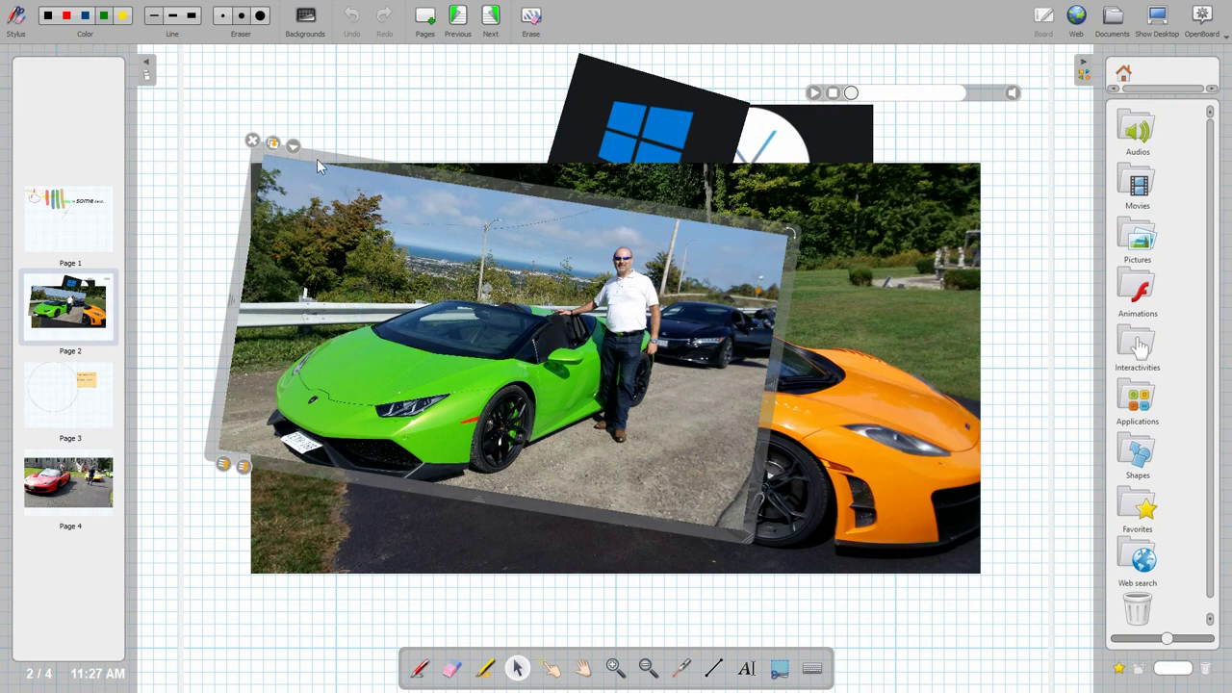
pyautogui.moveTo(320, 164); pyautogui.dragTo(278, 127)
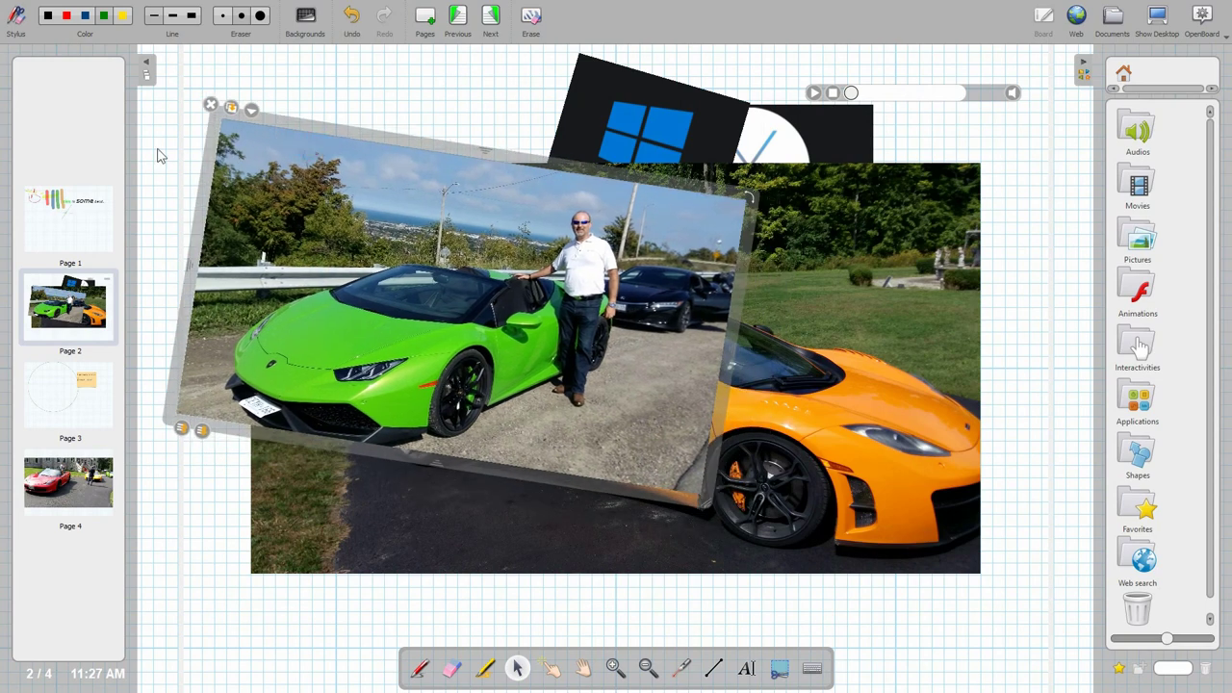
# Return to page 4 and open the Exotic cars subfolder in the library's Pictures folder
pyautogui.click(70, 462)
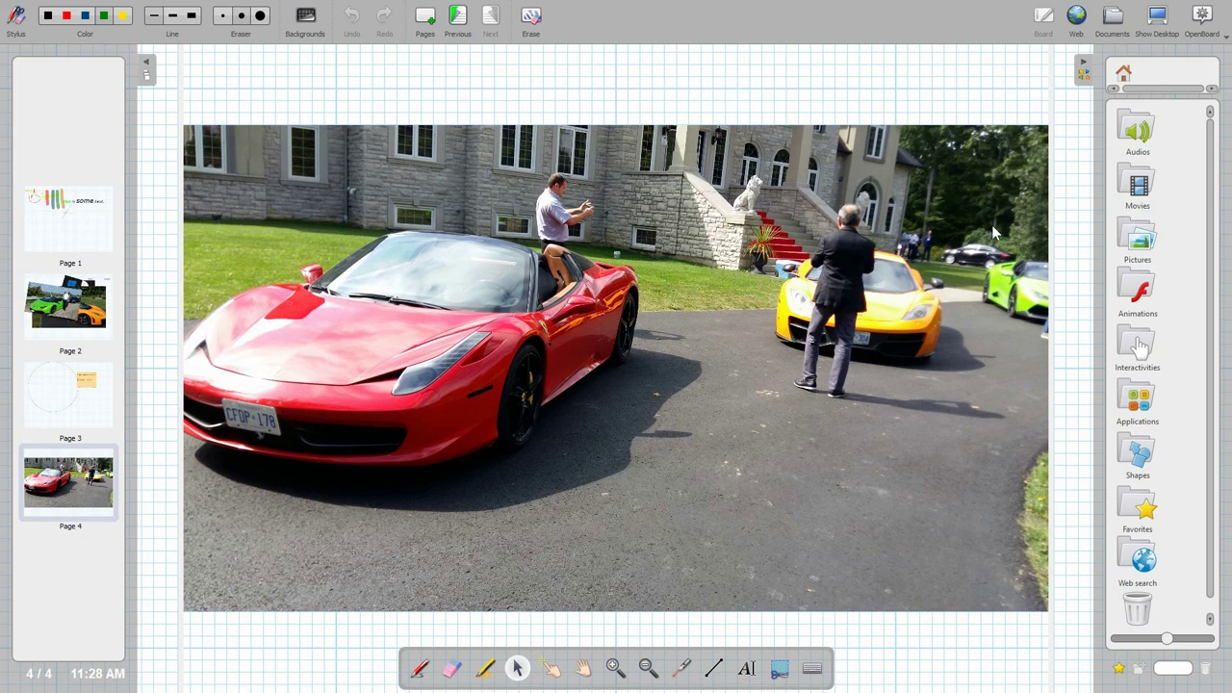
pyautogui.click(1138, 241)
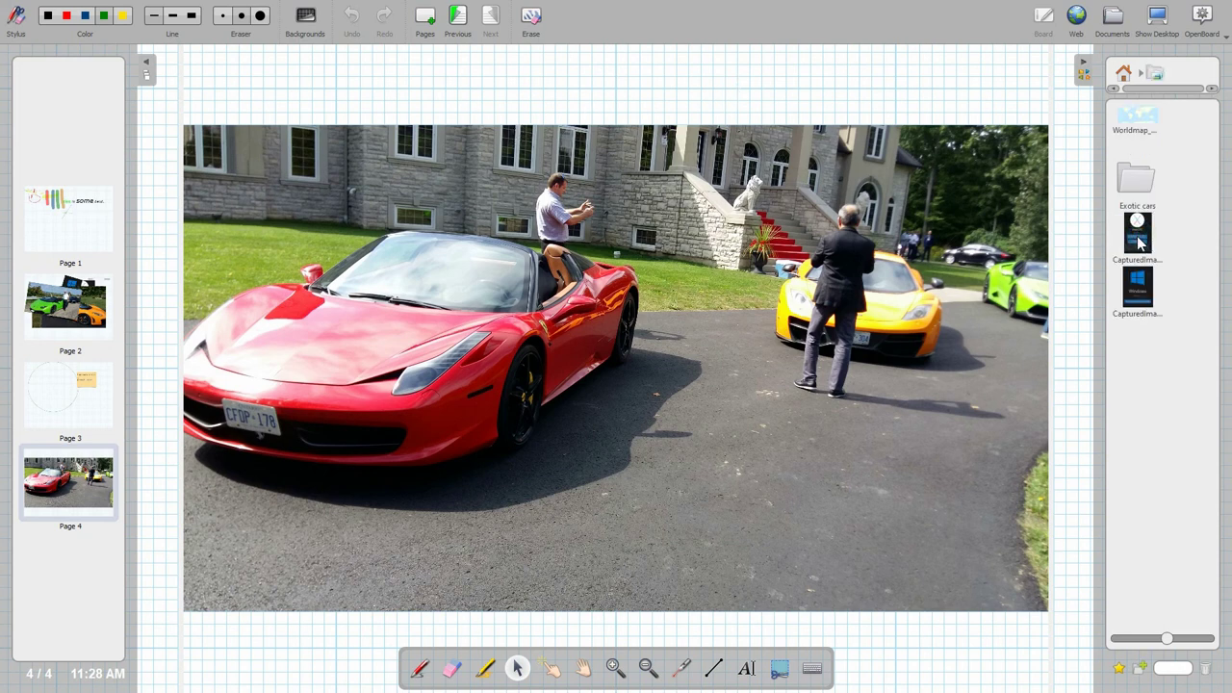
pyautogui.click(1146, 188)
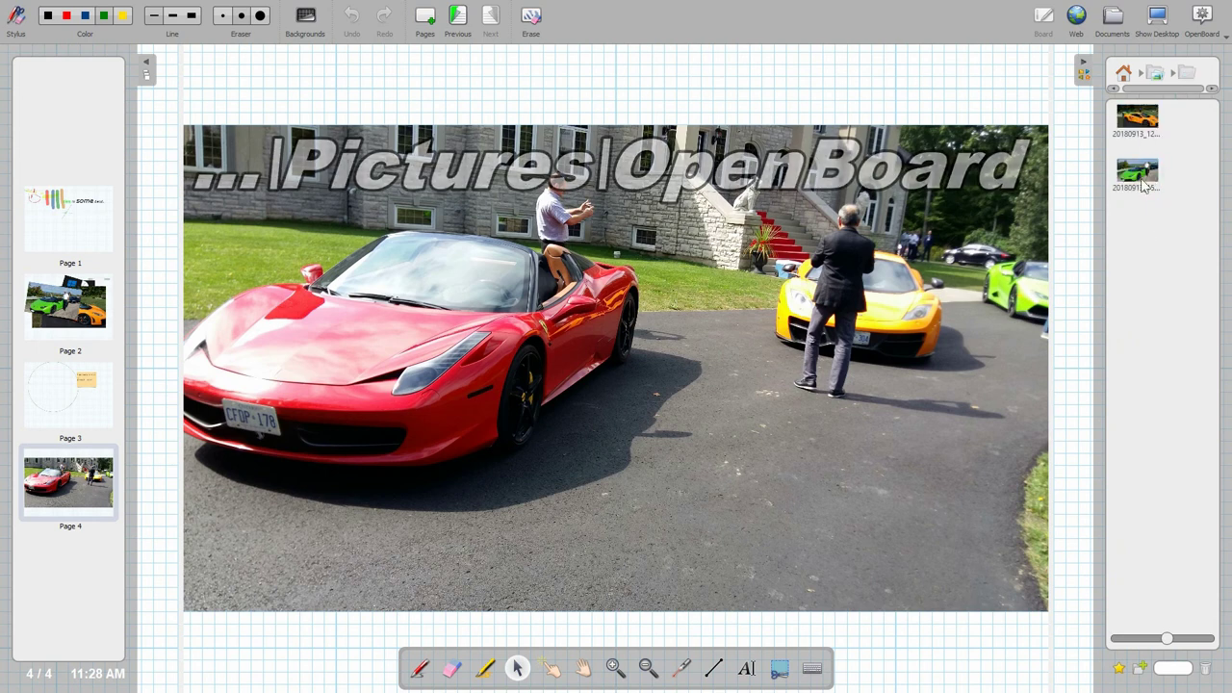